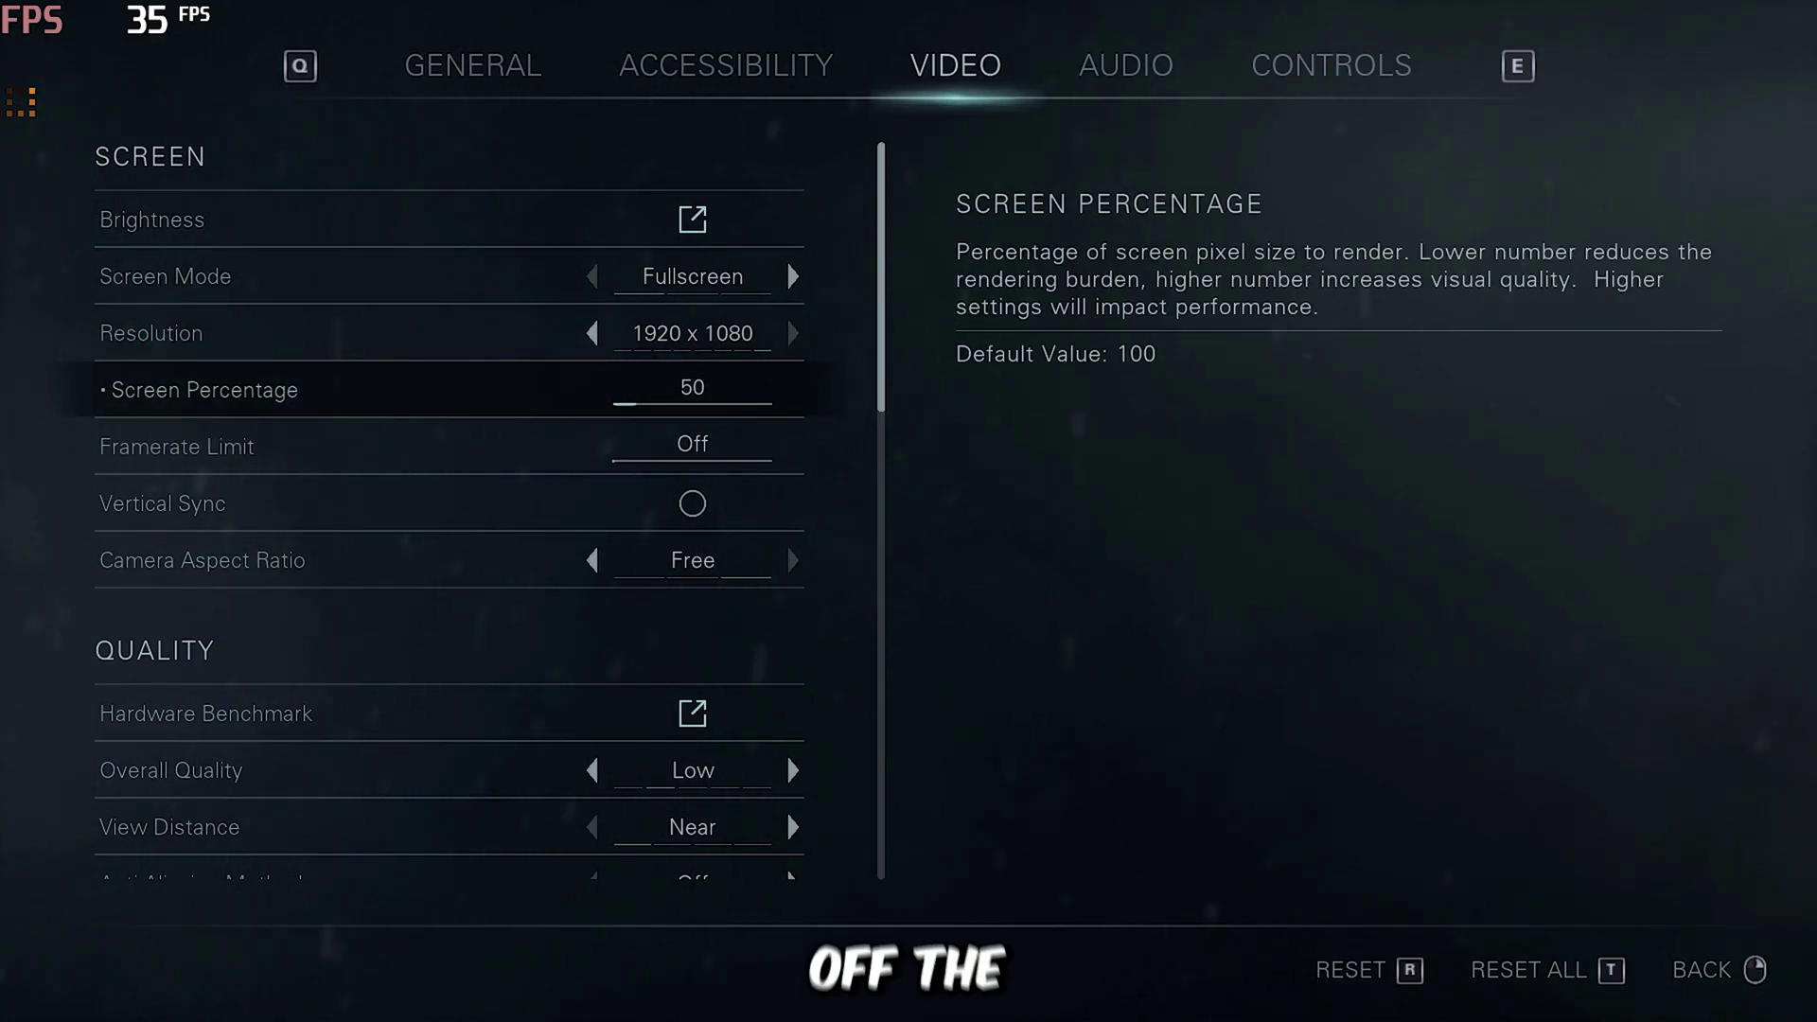
# - Review the screen video settings, from the screen percentage through the framerate limit and vertical sync to the overall quality
pyautogui.press('Down')
pyautogui.press('Down')
pyautogui.press('Down')
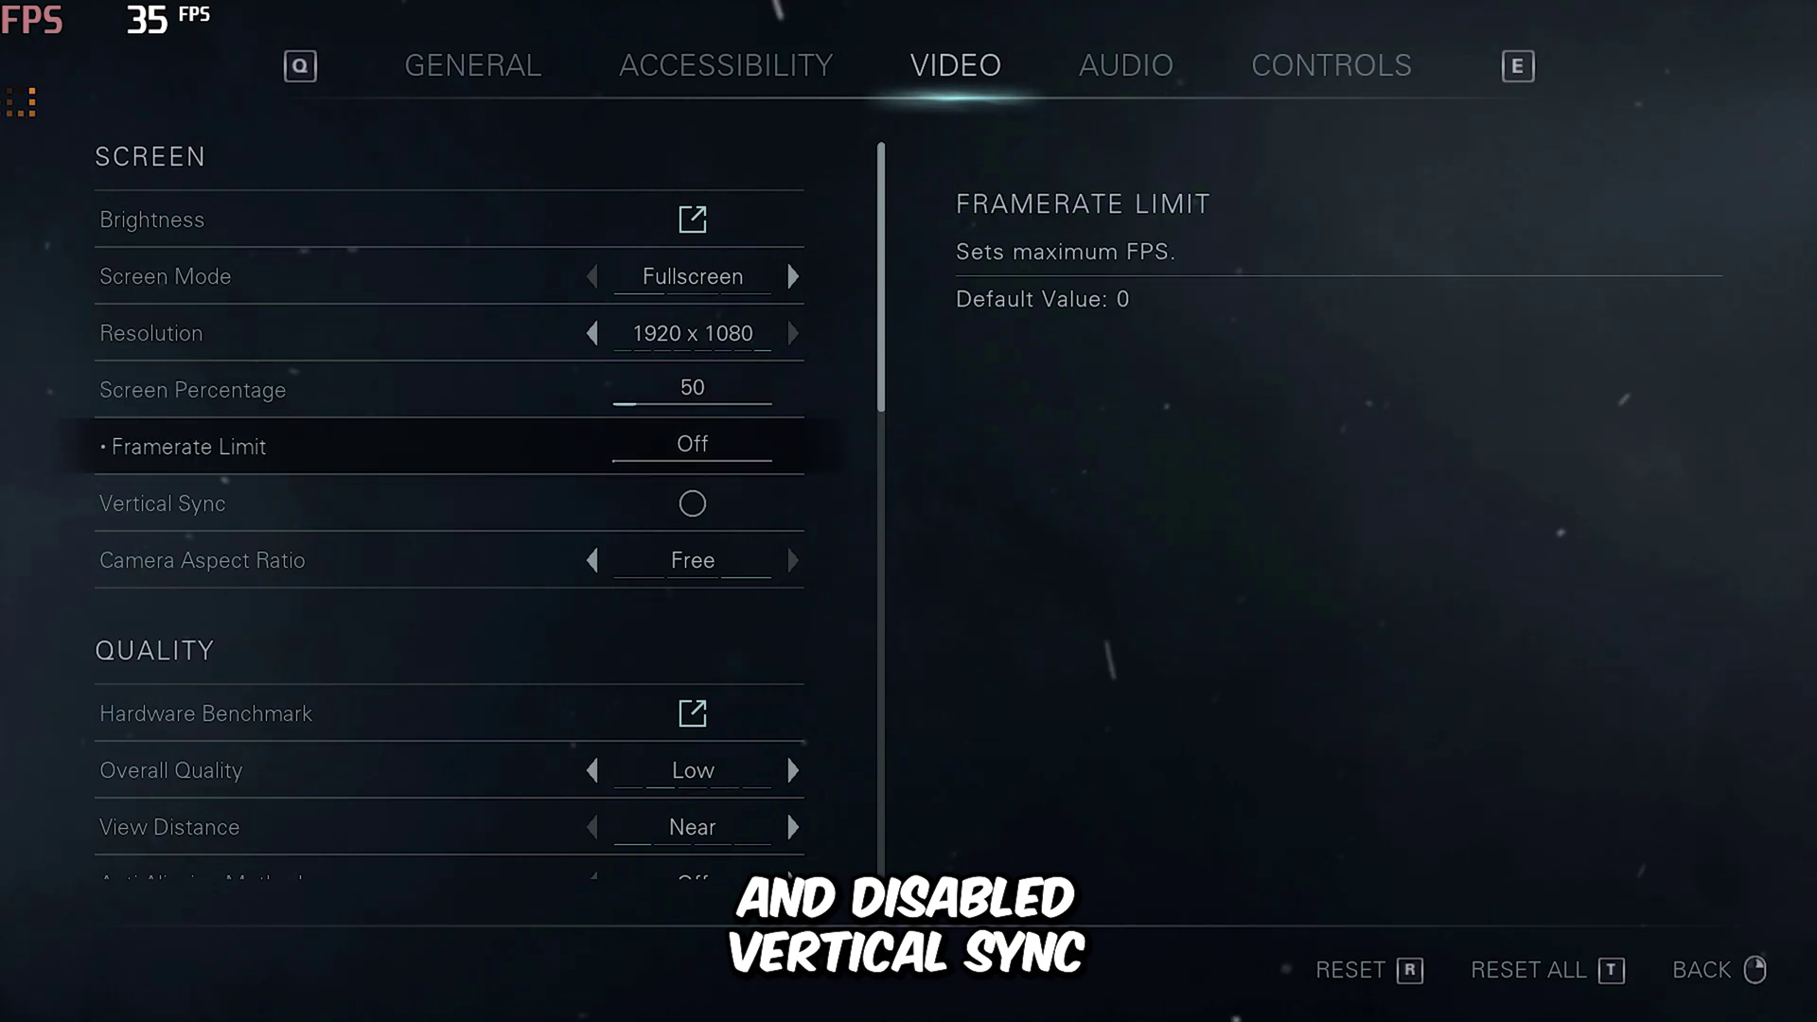
pyautogui.press('Down')
pyautogui.press('Down')
pyautogui.press('Down')
pyautogui.press('Down')
pyautogui.press('Down')
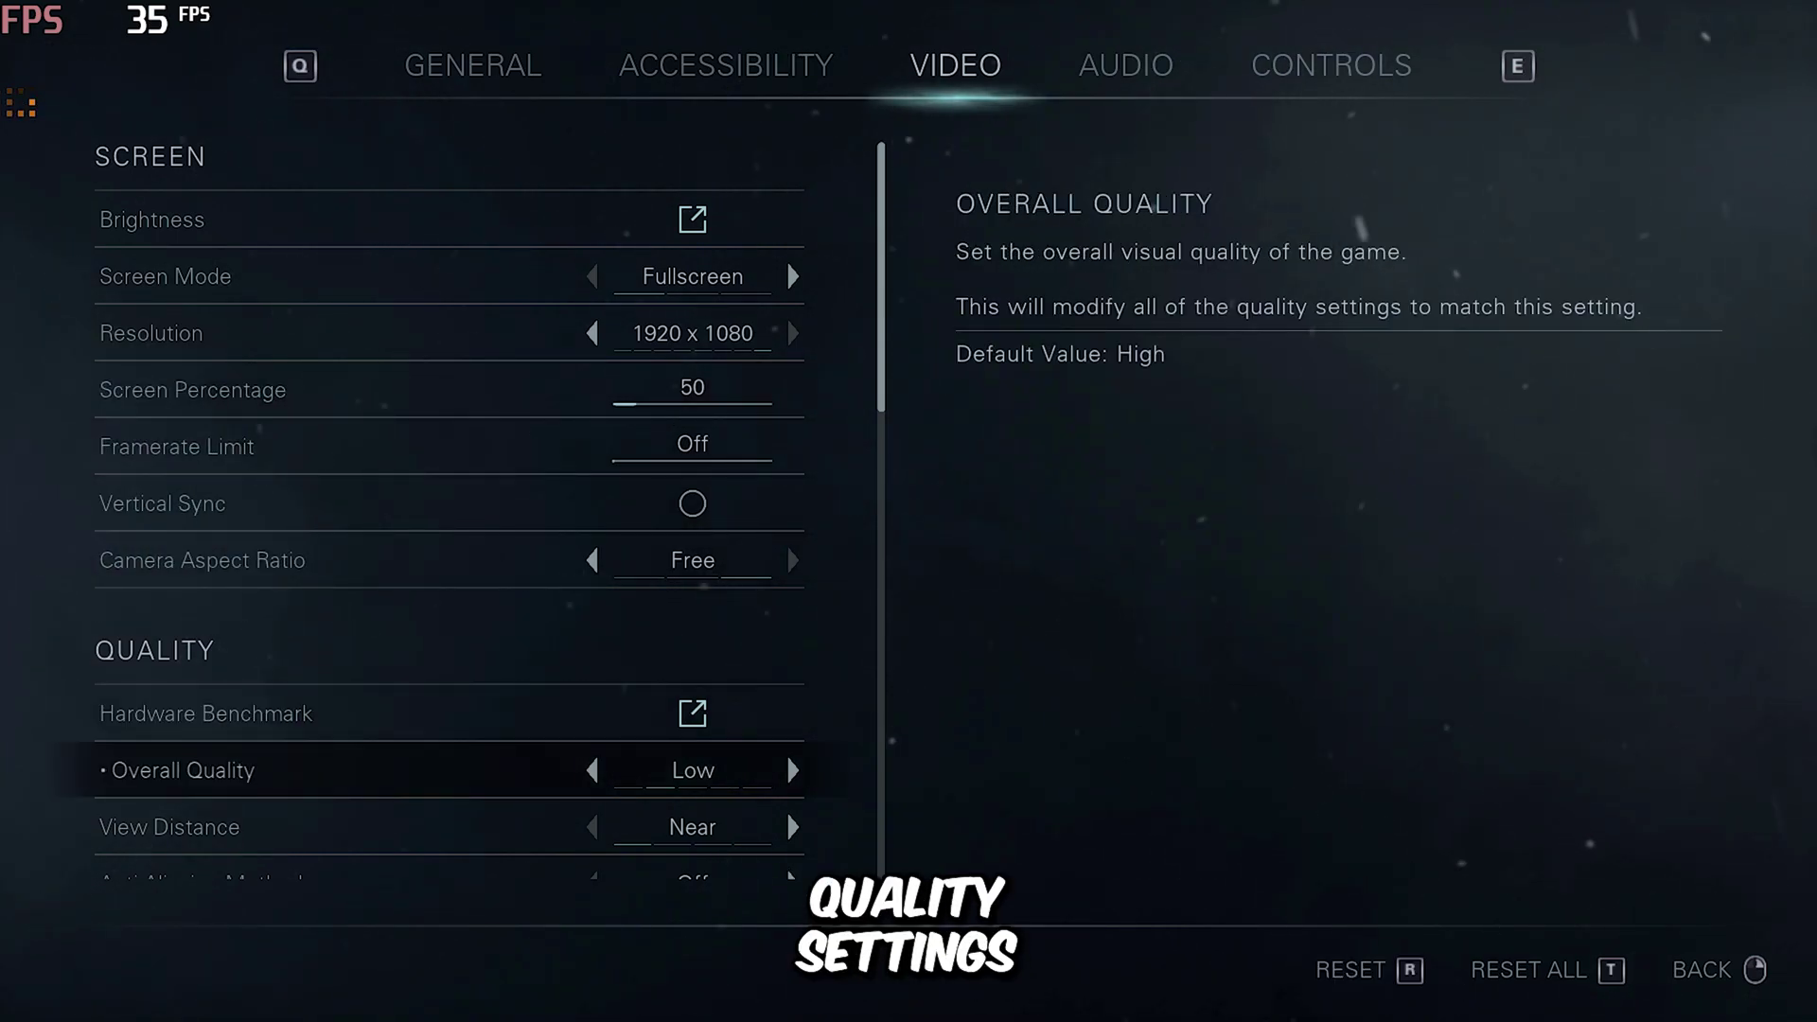
# - Examine the individual quality settings, the advanced effects options and the upscale method under resolution scaling
pyautogui.press('Down')
pyautogui.press('Down')
pyautogui.press('Down')
pyautogui.press('Down')
pyautogui.press('Down')
pyautogui.press('Down')
pyautogui.press('Down')
pyautogui.press('Down')
pyautogui.press('Down')
pyautogui.press('Down')
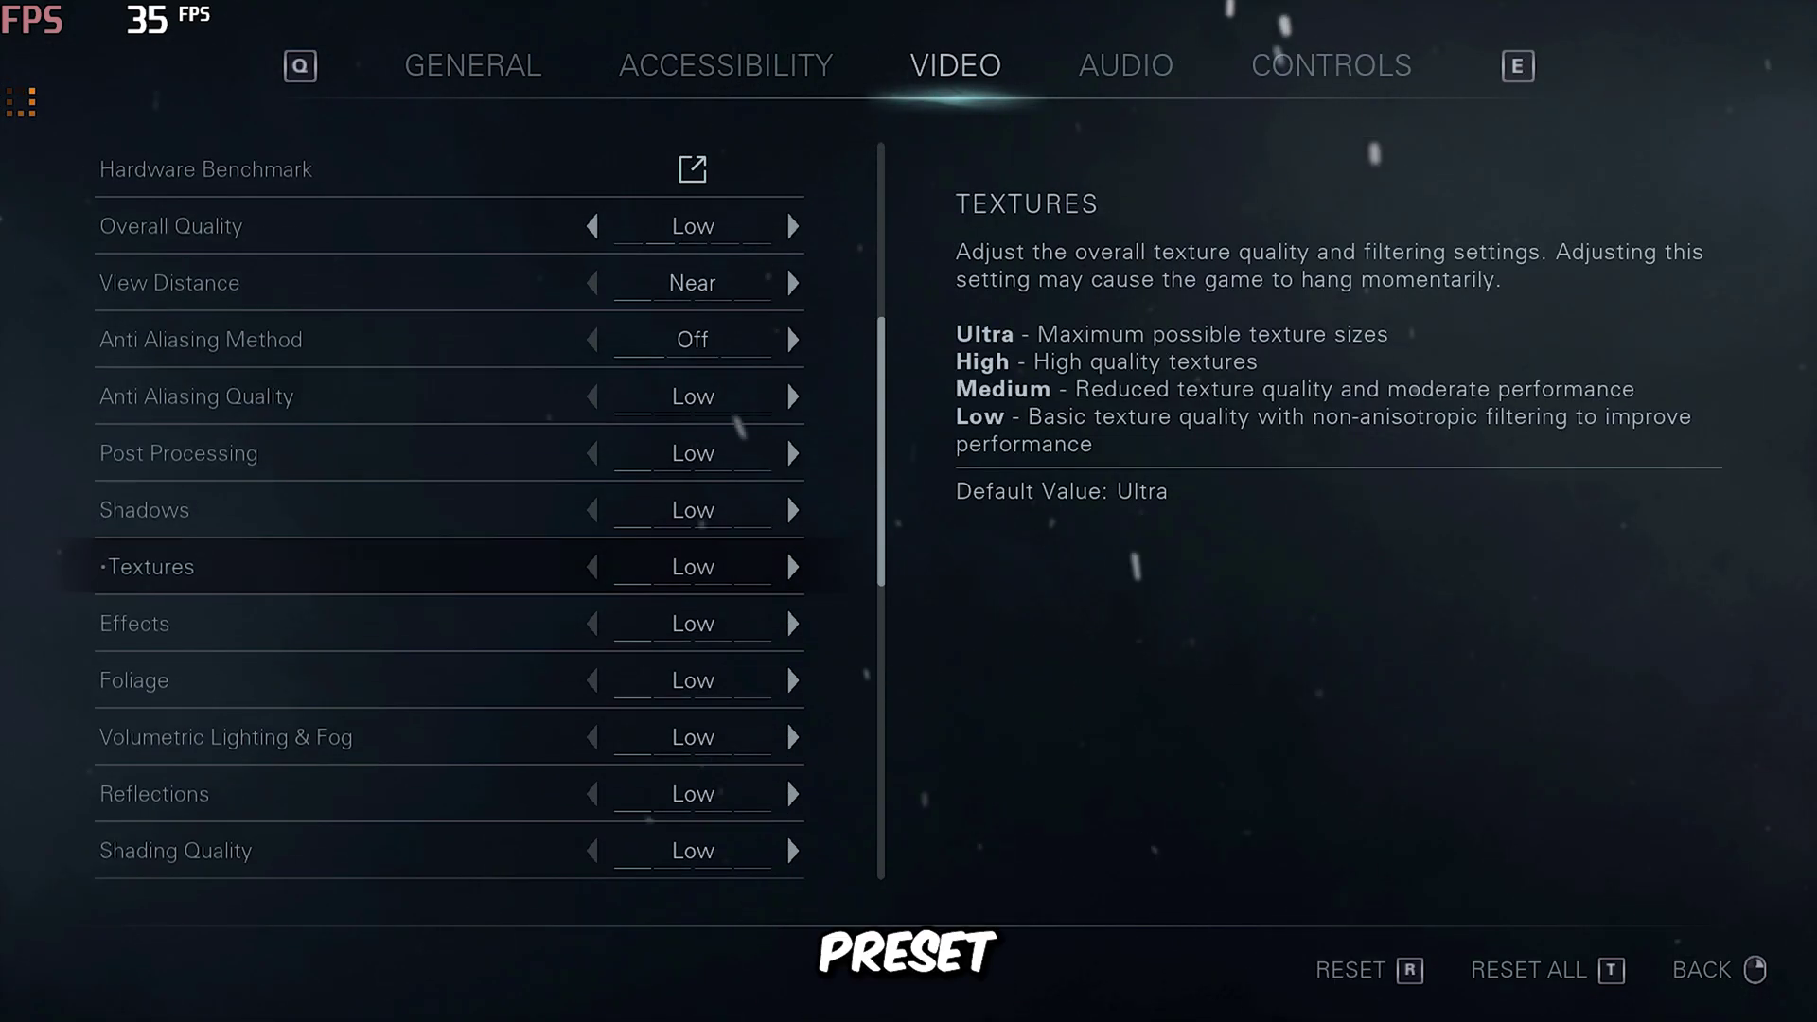
pyautogui.press('Down')
pyautogui.press('Down')
pyautogui.press('Down')
pyautogui.press('Down')
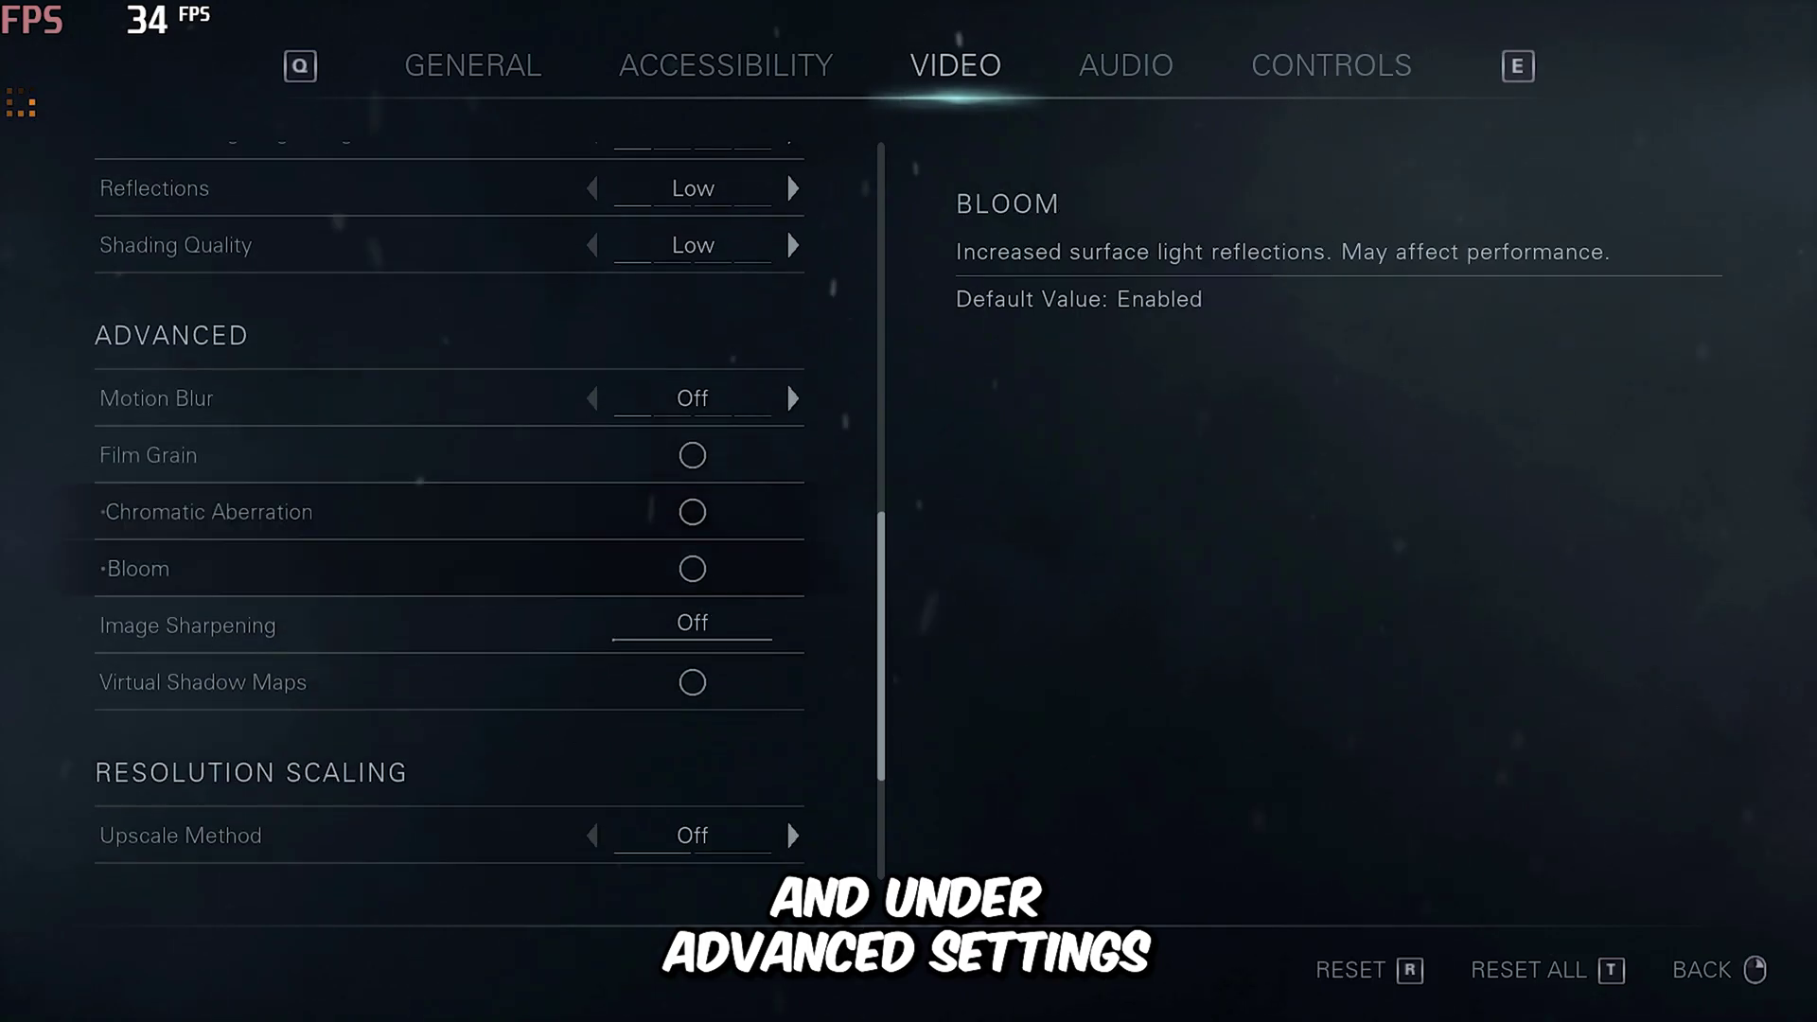
pyautogui.press('Down')
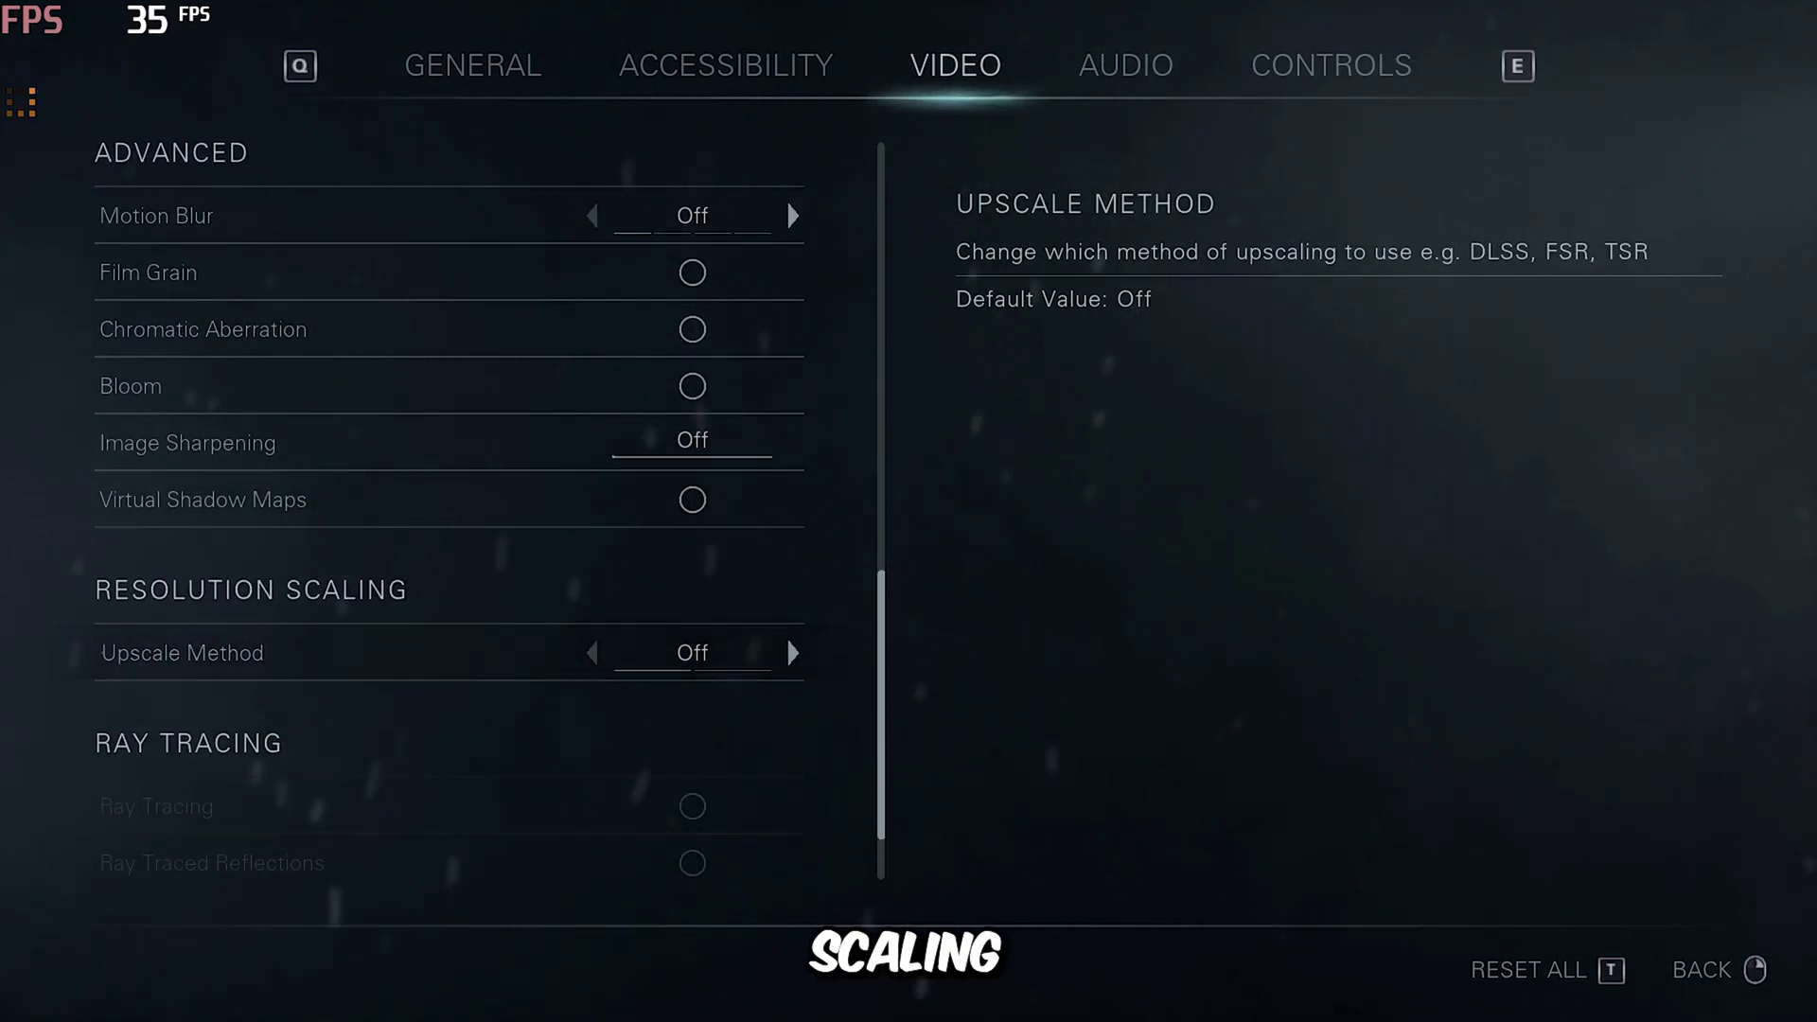
pyautogui.press('Up')
pyautogui.press('Up')
pyautogui.press('Up')
pyautogui.press('Up')
pyautogui.press('Up')
pyautogui.press('Up')
pyautogui.press('Up')
pyautogui.press('Up')
pyautogui.press('Up')
pyautogui.press('Up')
pyautogui.press('Up')
pyautogui.press('Up')
pyautogui.press('Up')
pyautogui.press('Up')
pyautogui.press('Up')
pyautogui.press('Up')
pyautogui.press('Up')
pyautogui.press('Up')
pyautogui.press('Up')
pyautogui.press('Up')
pyautogui.press('Up')
pyautogui.press('Up')
pyautogui.press('Up')
pyautogui.press('Up')
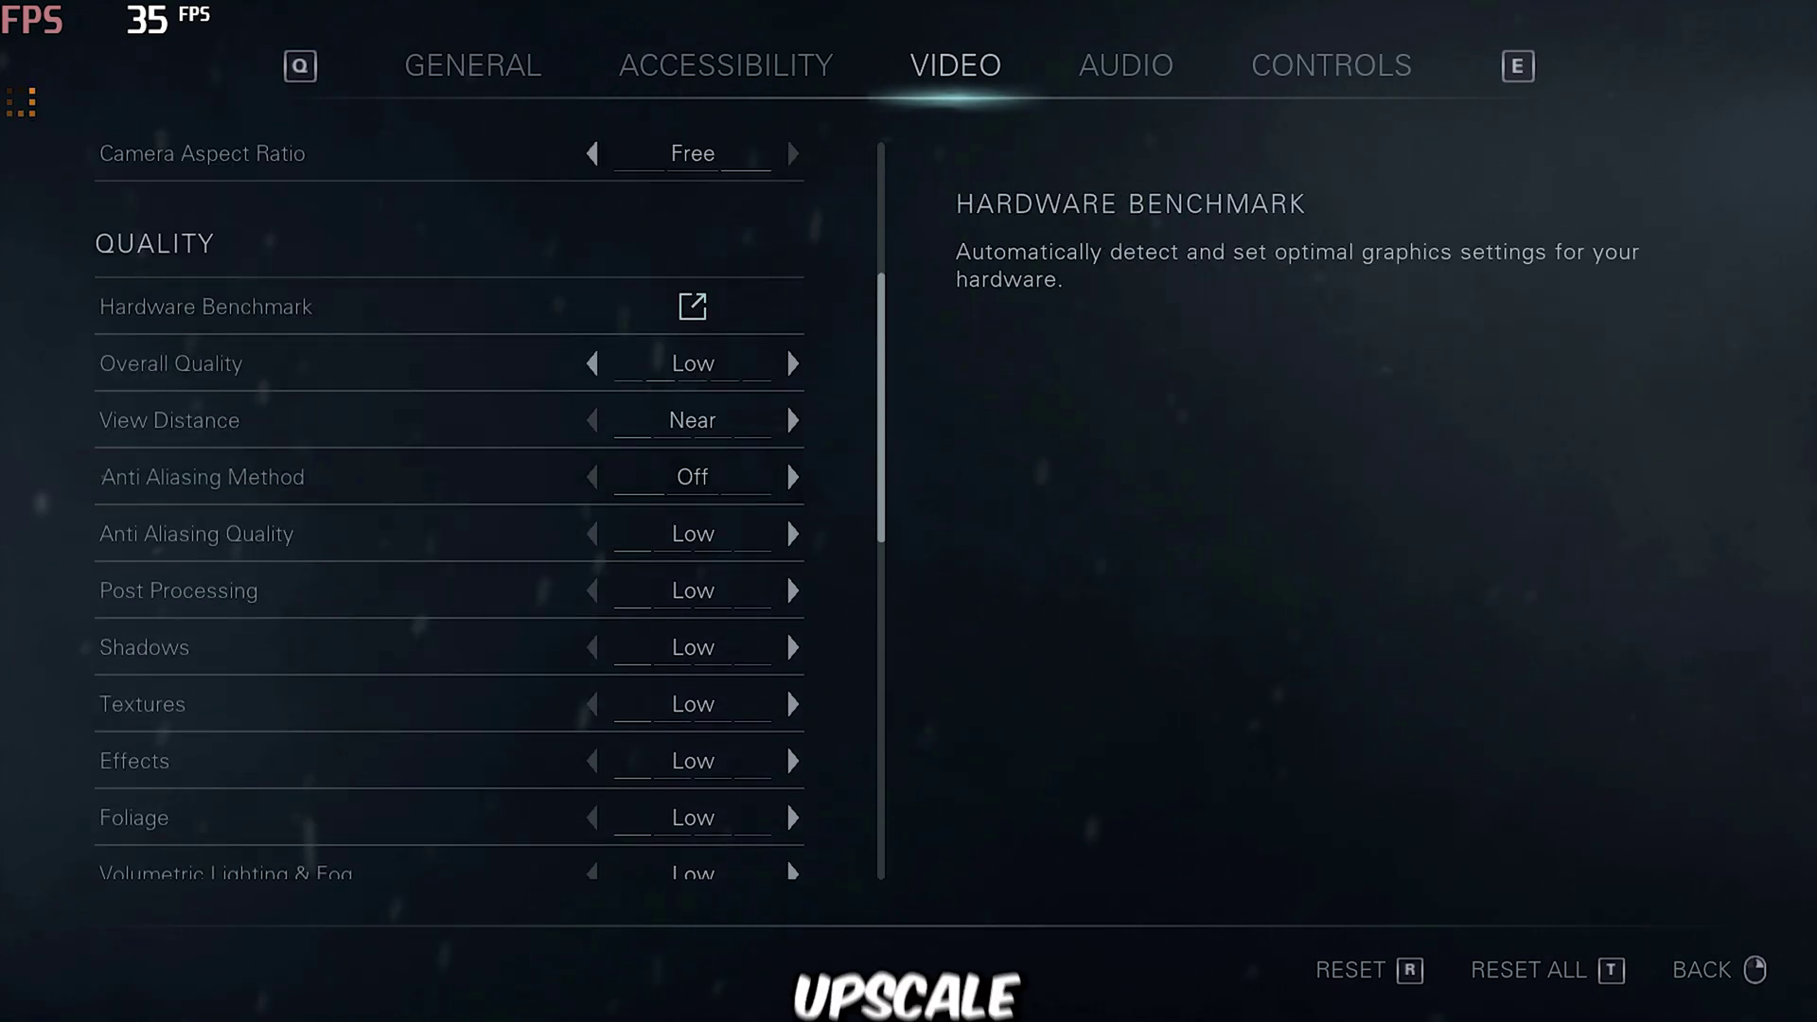
pyautogui.press('Down')
pyautogui.press('Up')
pyautogui.press('Up')
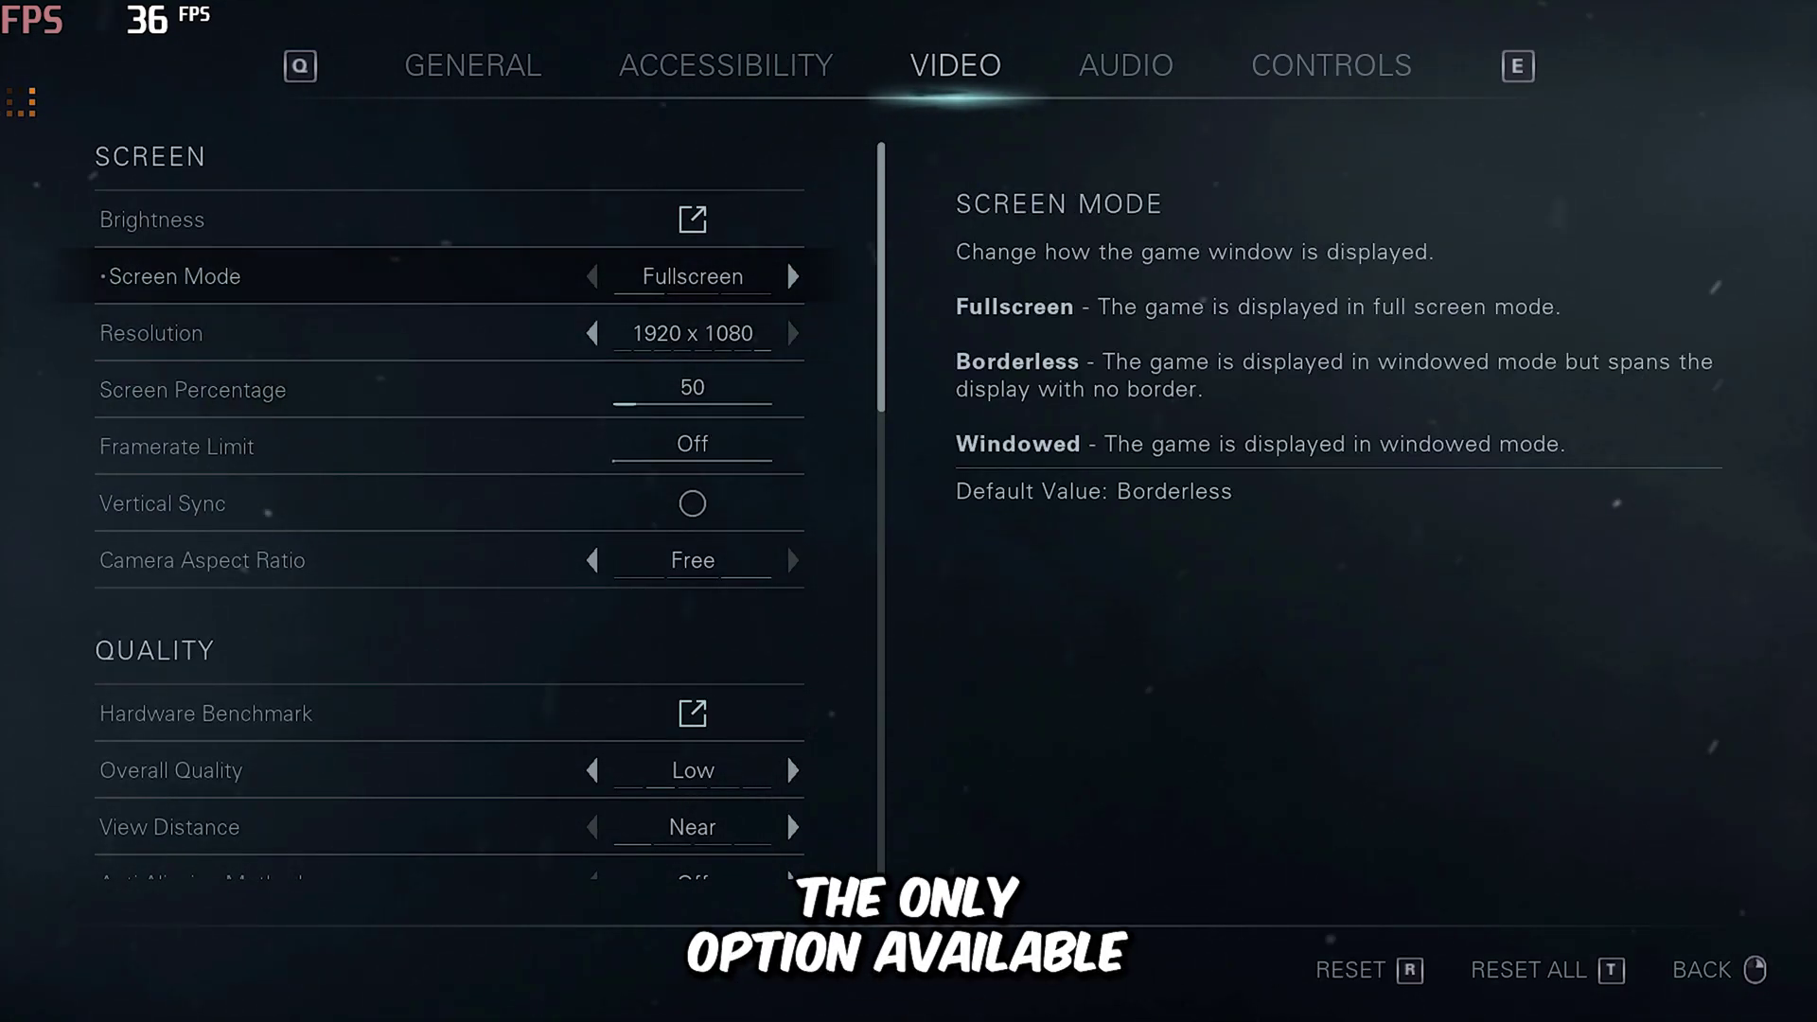
pyautogui.press('Down')
pyautogui.press('Down')
pyautogui.press('Down')
pyautogui.press('Down')
pyautogui.press('Down')
pyautogui.press('Down')
pyautogui.press('Down')
pyautogui.press('Down')
pyautogui.press('Down')
pyautogui.press('Down')
pyautogui.press('Down')
pyautogui.press('Down')
pyautogui.press('Down')
pyautogui.press('Down')
pyautogui.press('Down')
pyautogui.press('Down')
pyautogui.press('Down')
pyautogui.press('Down')
pyautogui.press('Down')
pyautogui.press('Down')
pyautogui.press('Down')
pyautogui.press('Down')
pyautogui.press('Down')
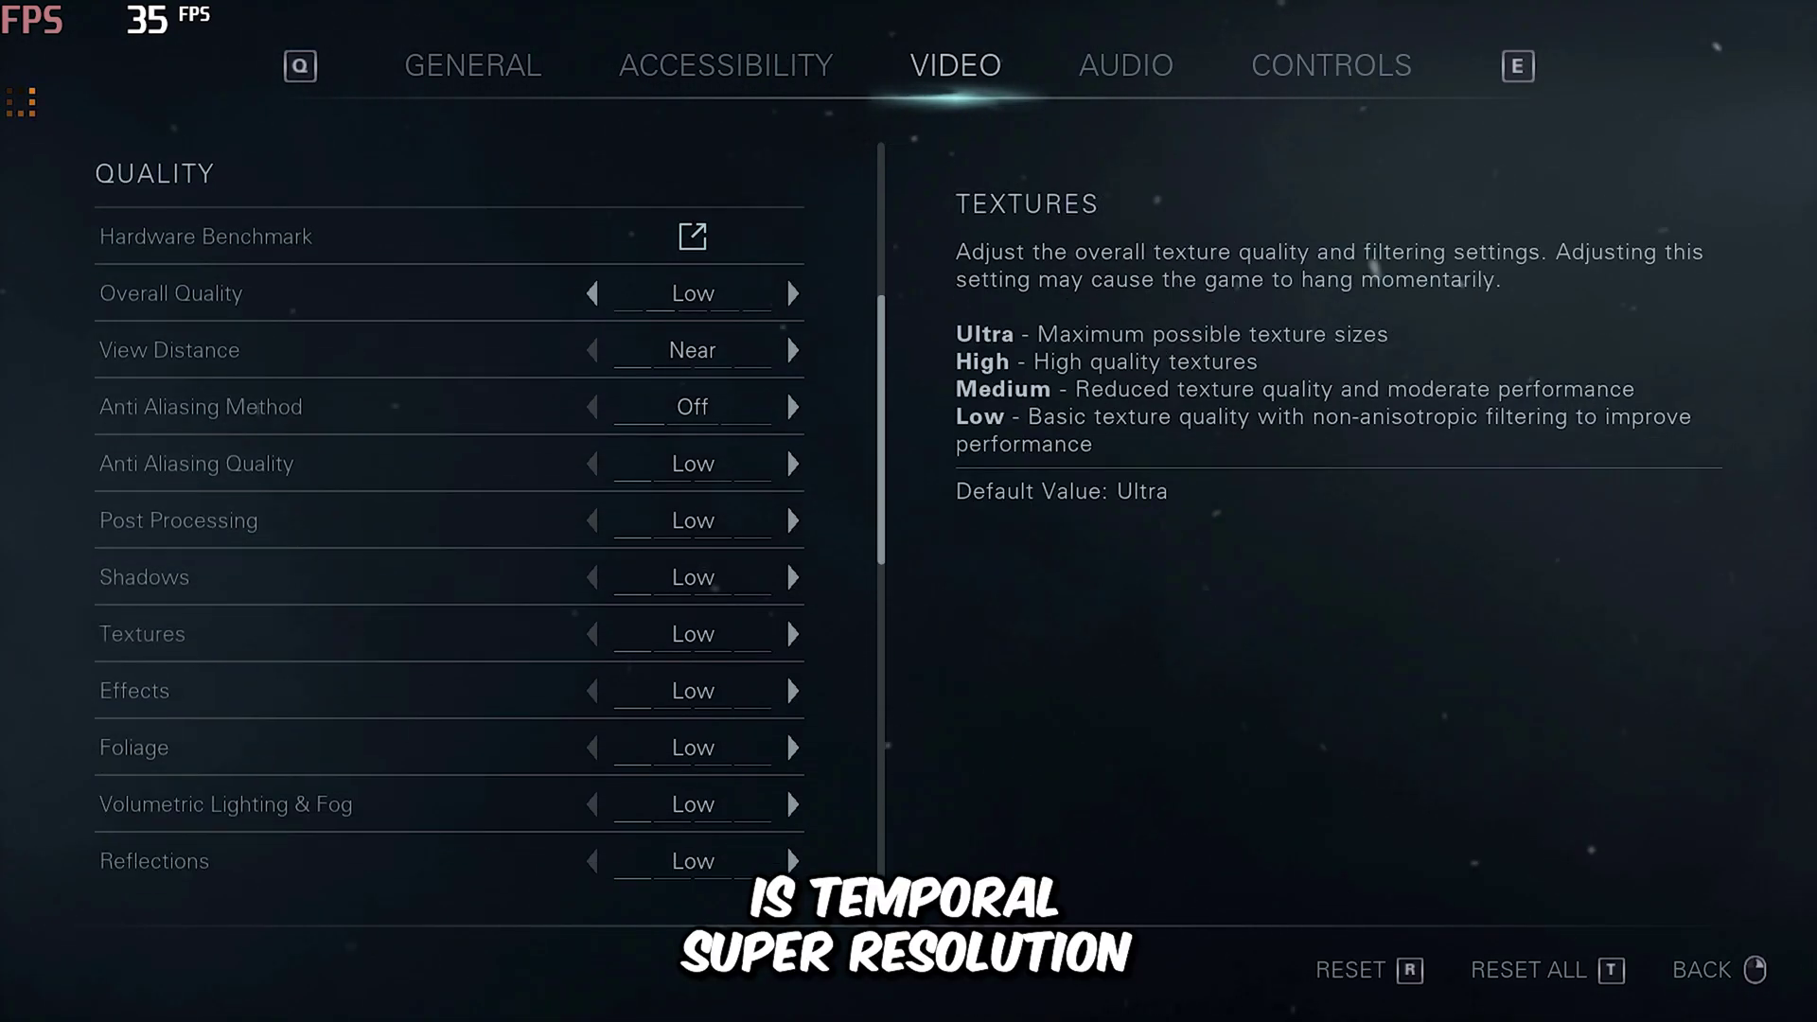
pyautogui.press('Down')
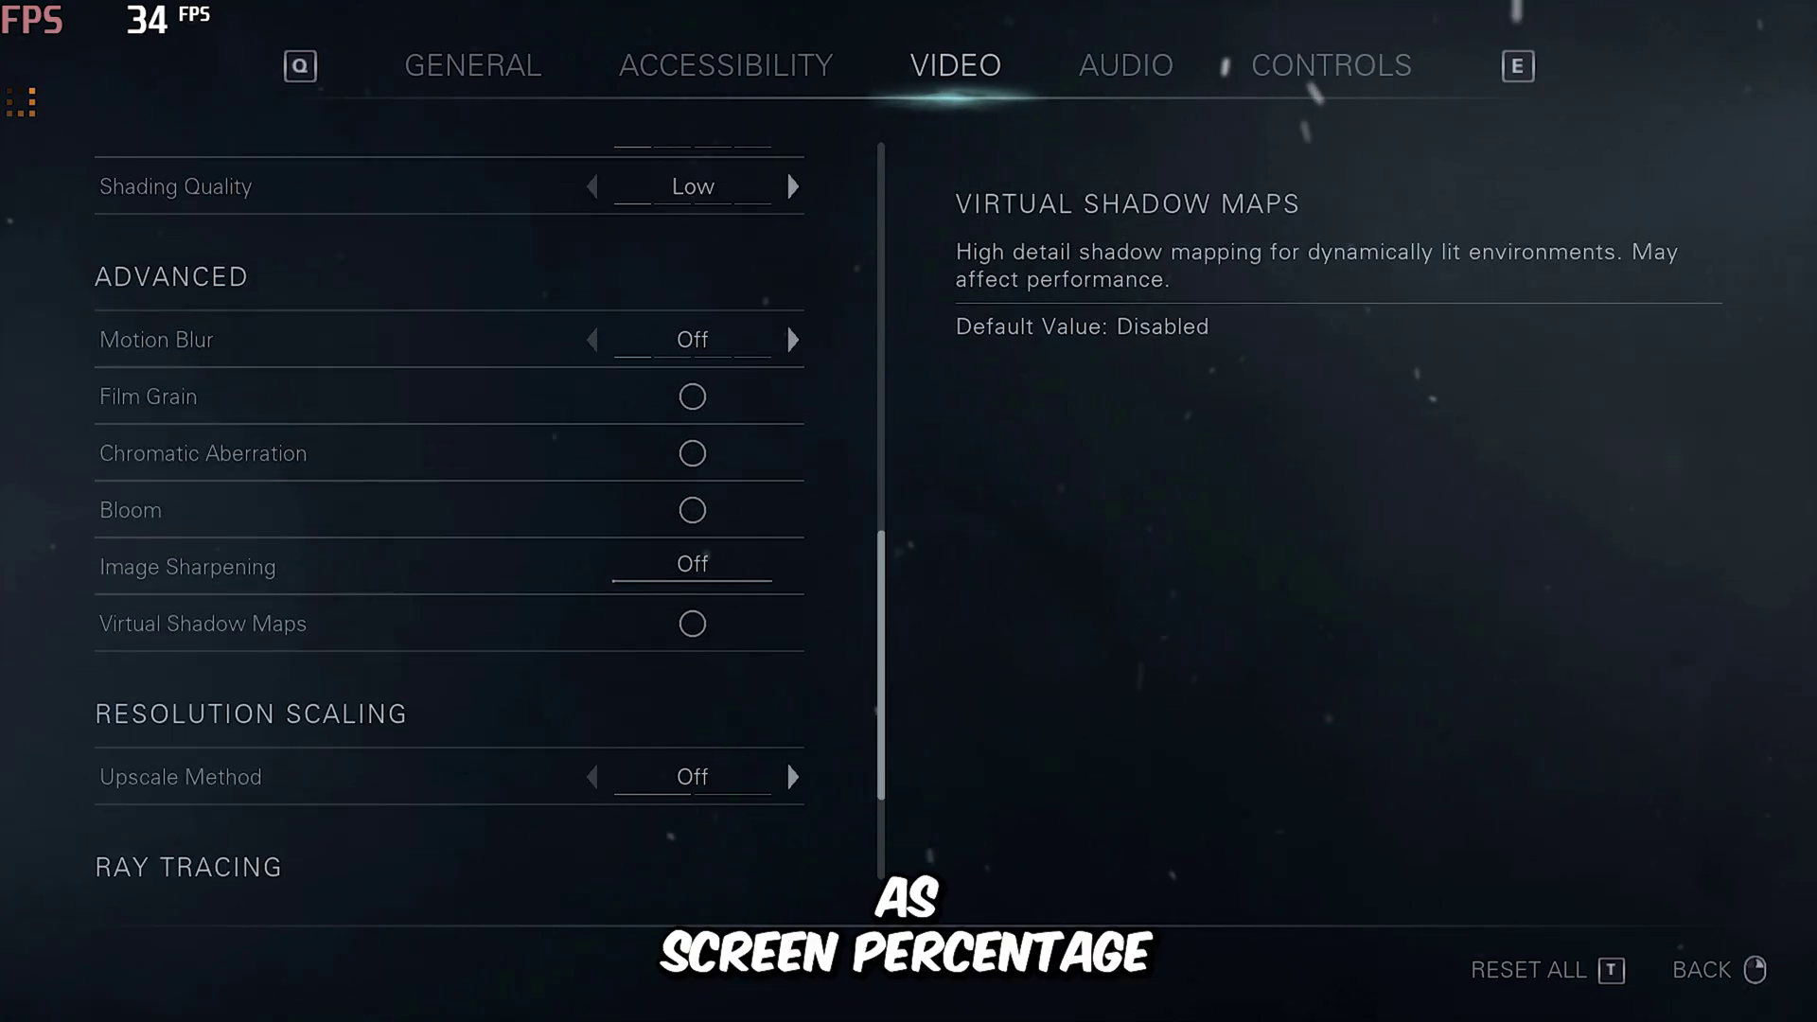
pyautogui.press('Up')
pyautogui.press('Up')
pyautogui.press('Up')
pyautogui.press('Up')
pyautogui.press('Up')
pyautogui.press('Up')
pyautogui.press('Up')
pyautogui.press('Up')
pyautogui.press('Up')
pyautogui.press('Up')
pyautogui.press('Up')
pyautogui.press('Up')
pyautogui.press('Up')
pyautogui.press('Up')
pyautogui.press('Up')
pyautogui.press('Up')
pyautogui.press('Up')
pyautogui.press('Up')
pyautogui.press('Up')
pyautogui.press('Up')
pyautogui.press('Up')
pyautogui.press('Up')
pyautogui.press('Up')
pyautogui.press('Up')
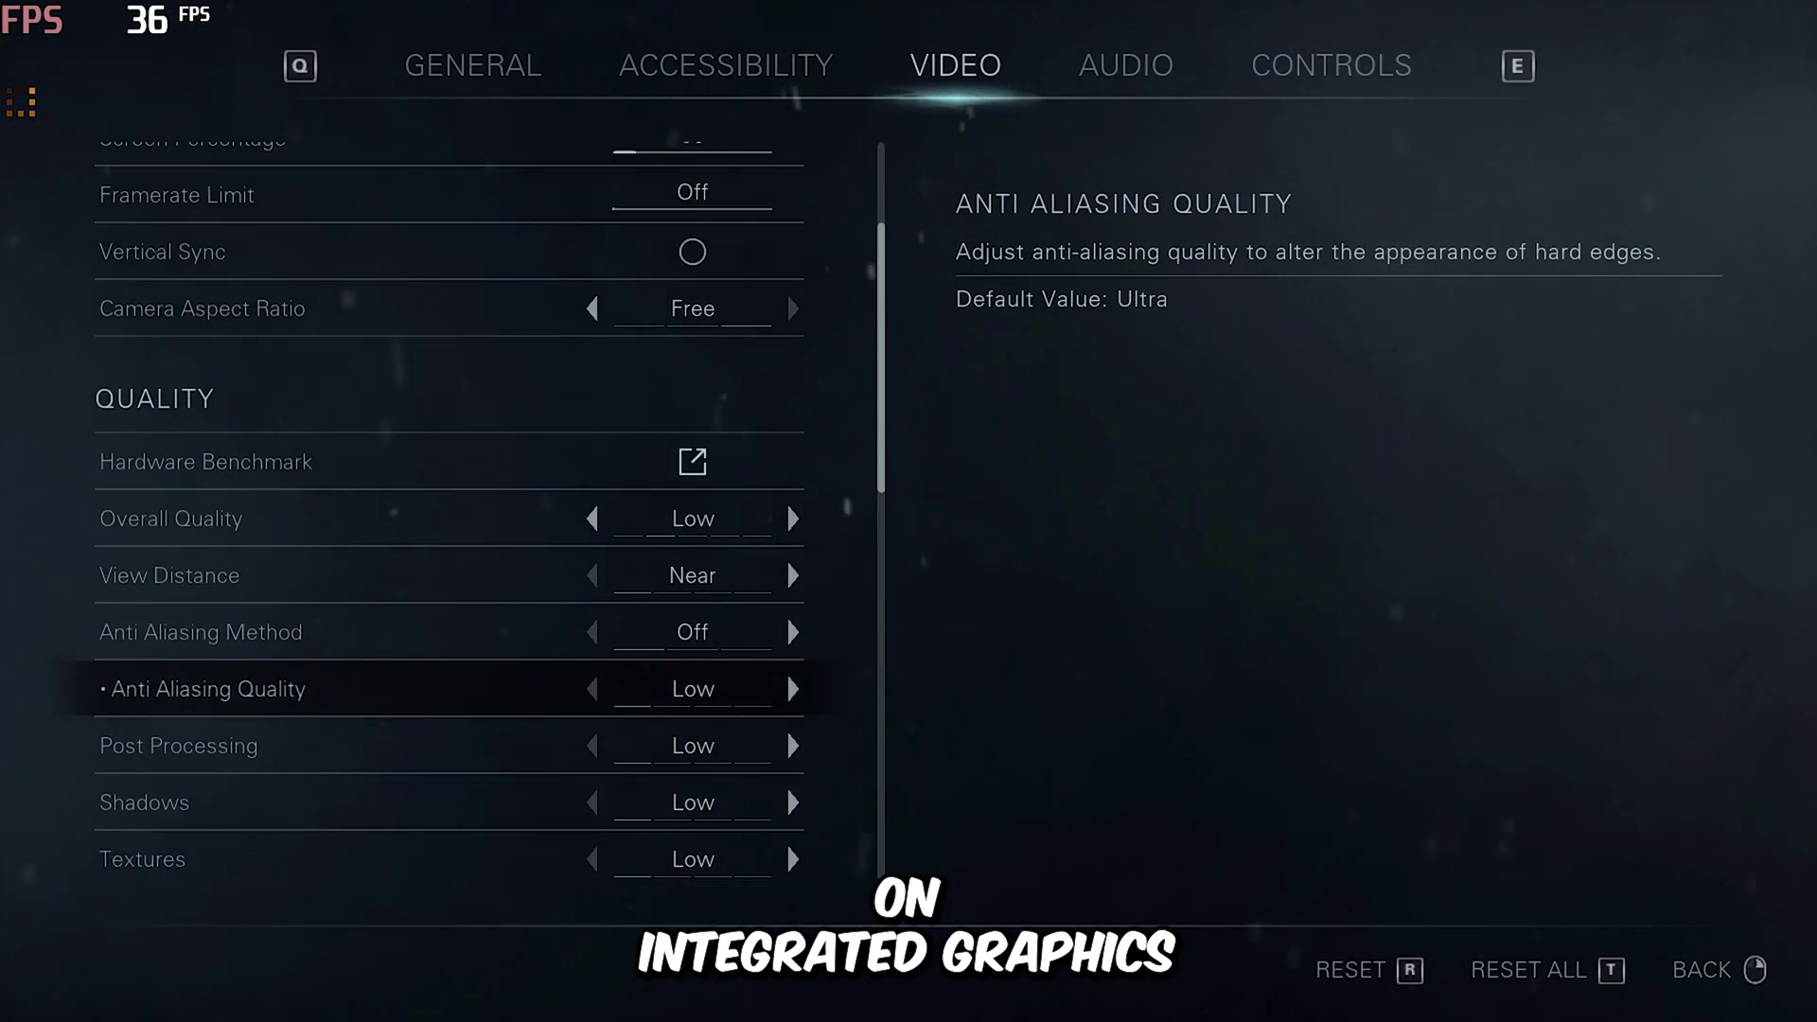
pyautogui.press('Down')
pyautogui.press('Down')
pyautogui.press('Down')
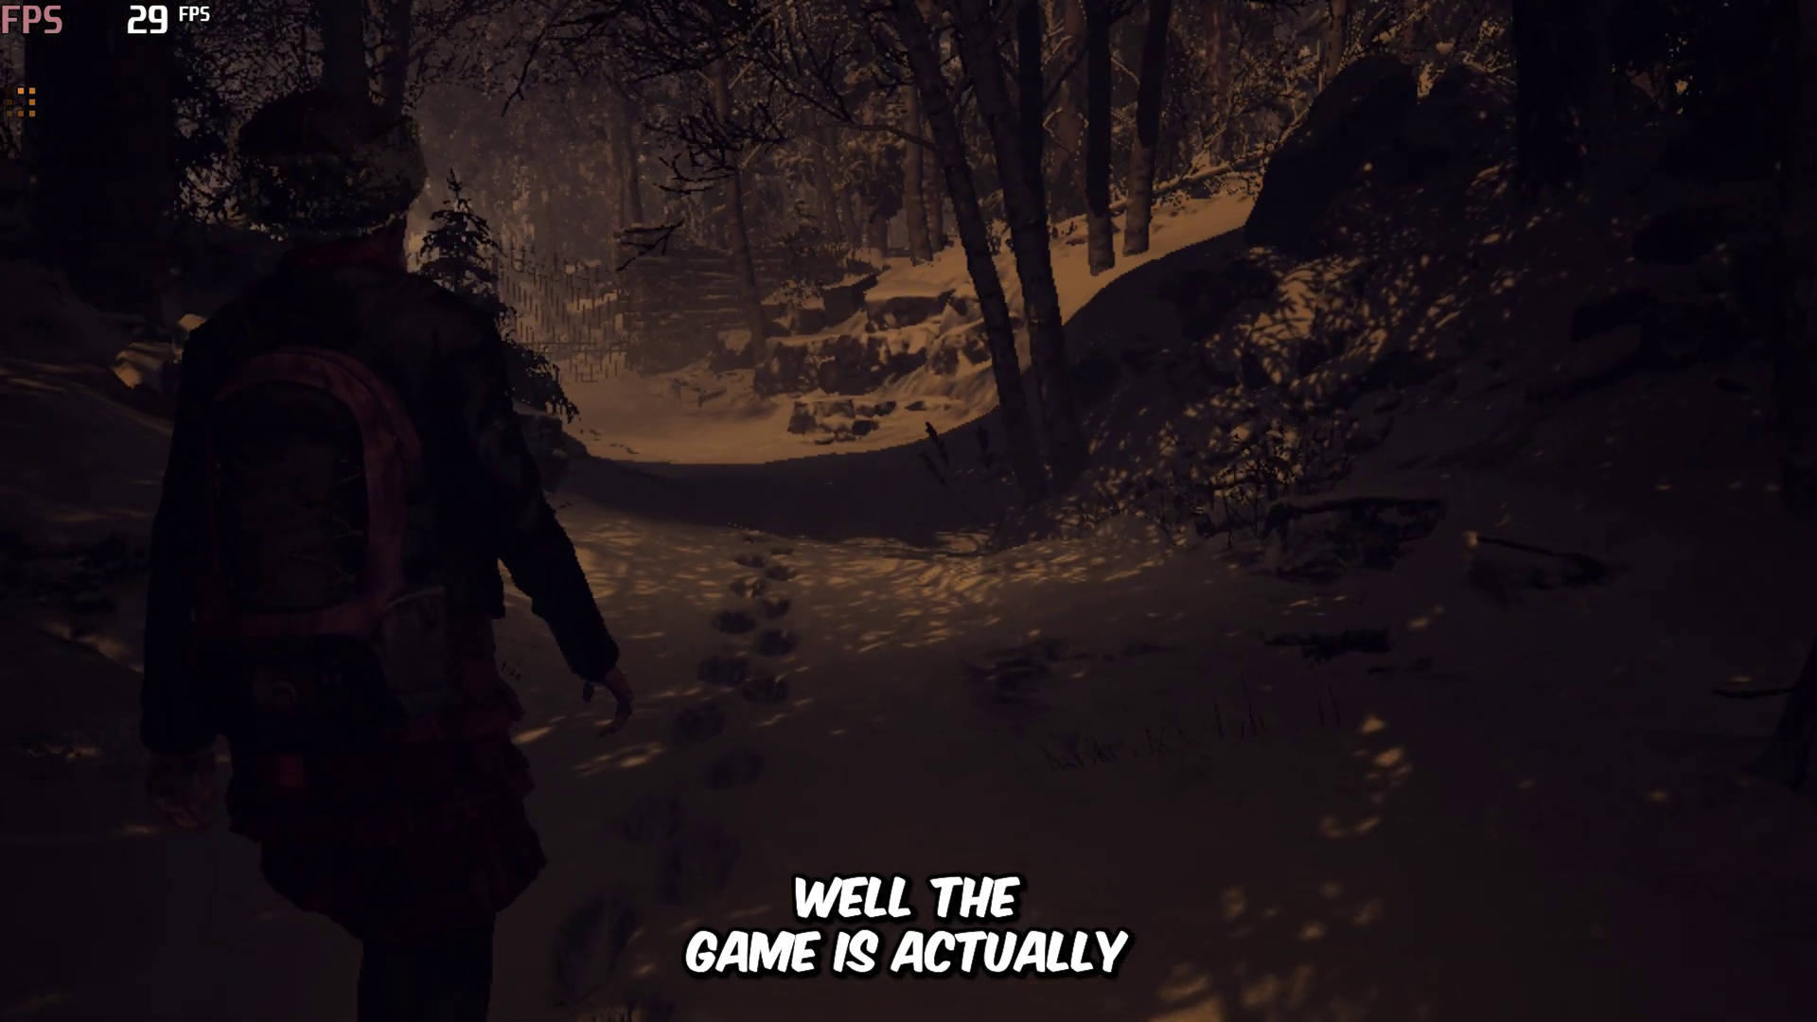
pyautogui.press('w')
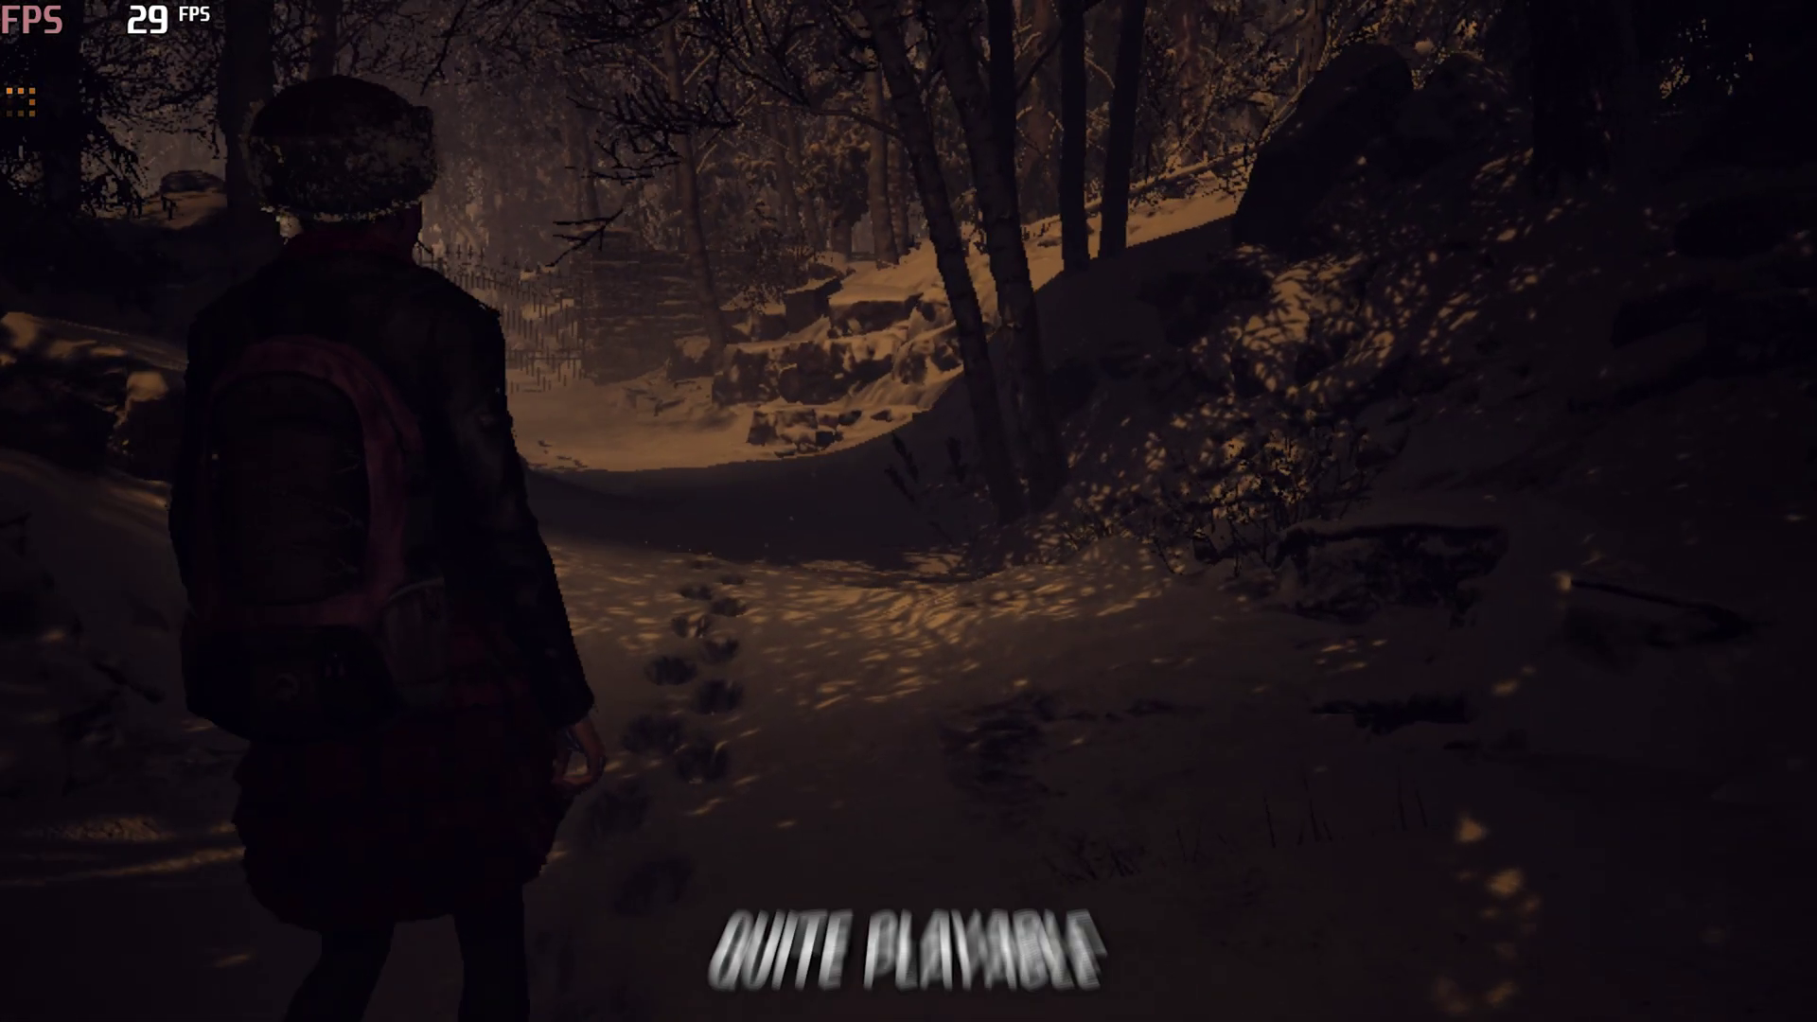
pyautogui.press('w')
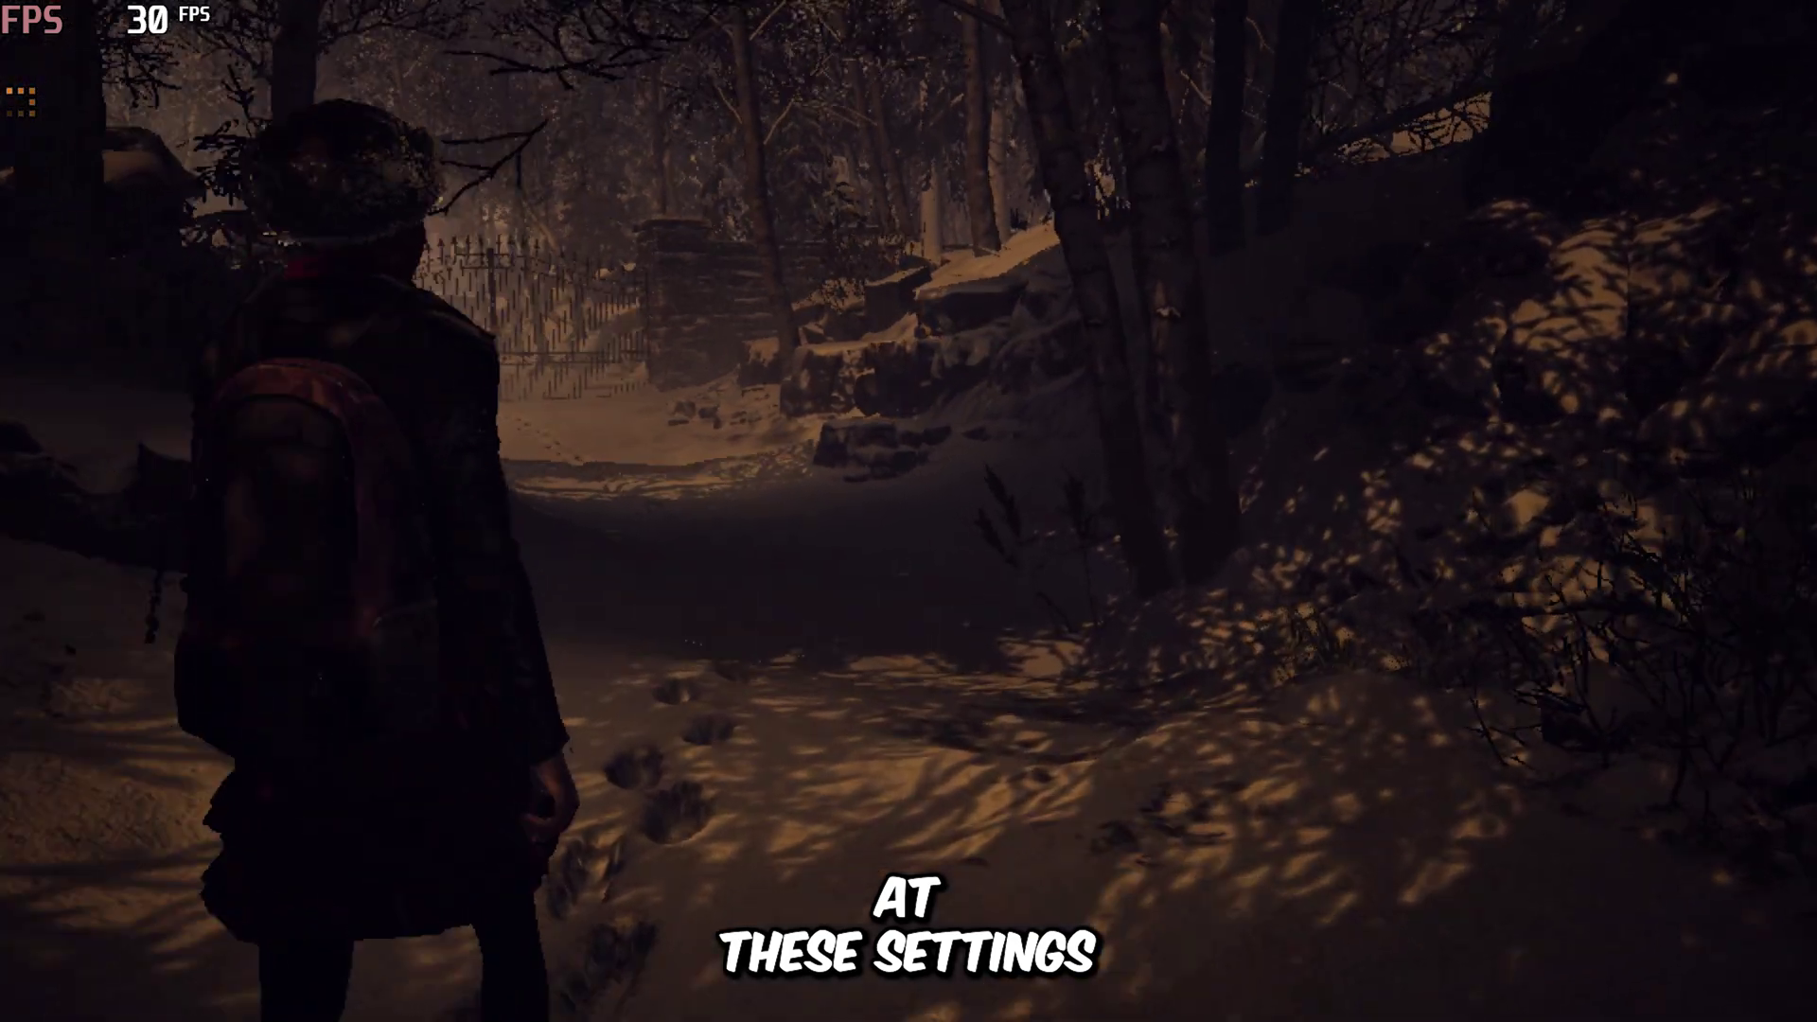
pyautogui.press('w')
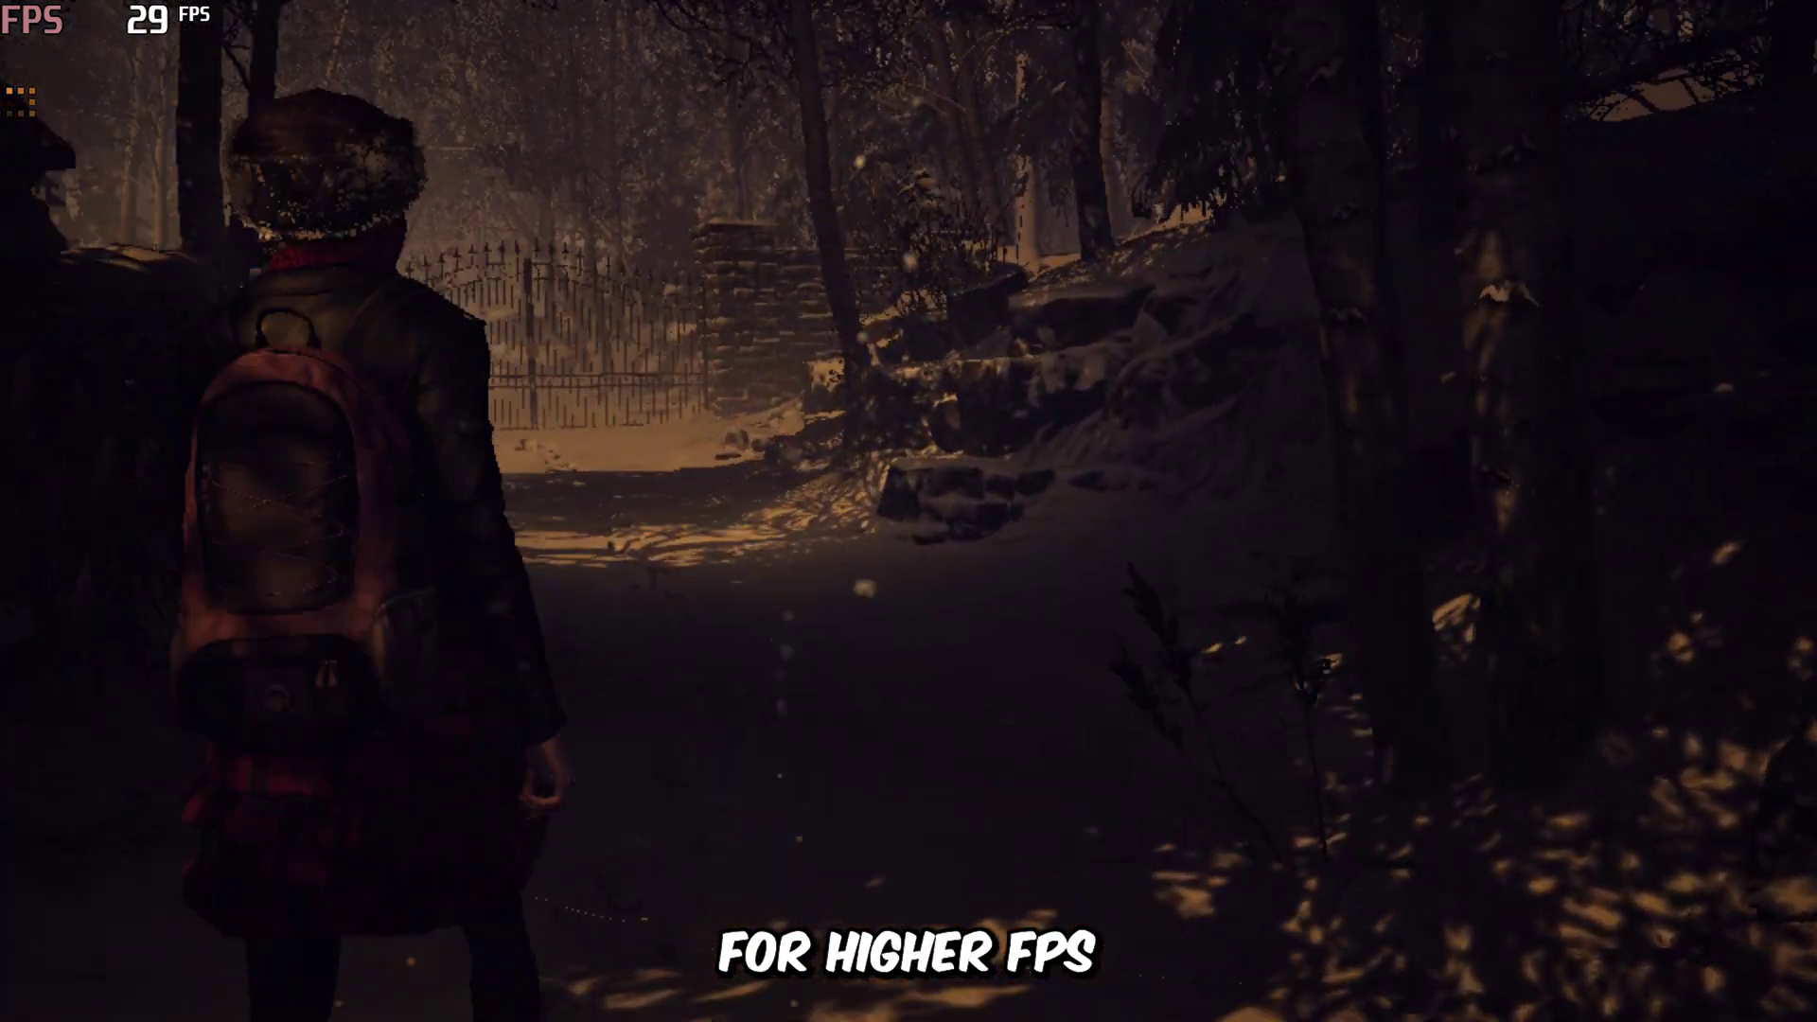
pyautogui.press('w')
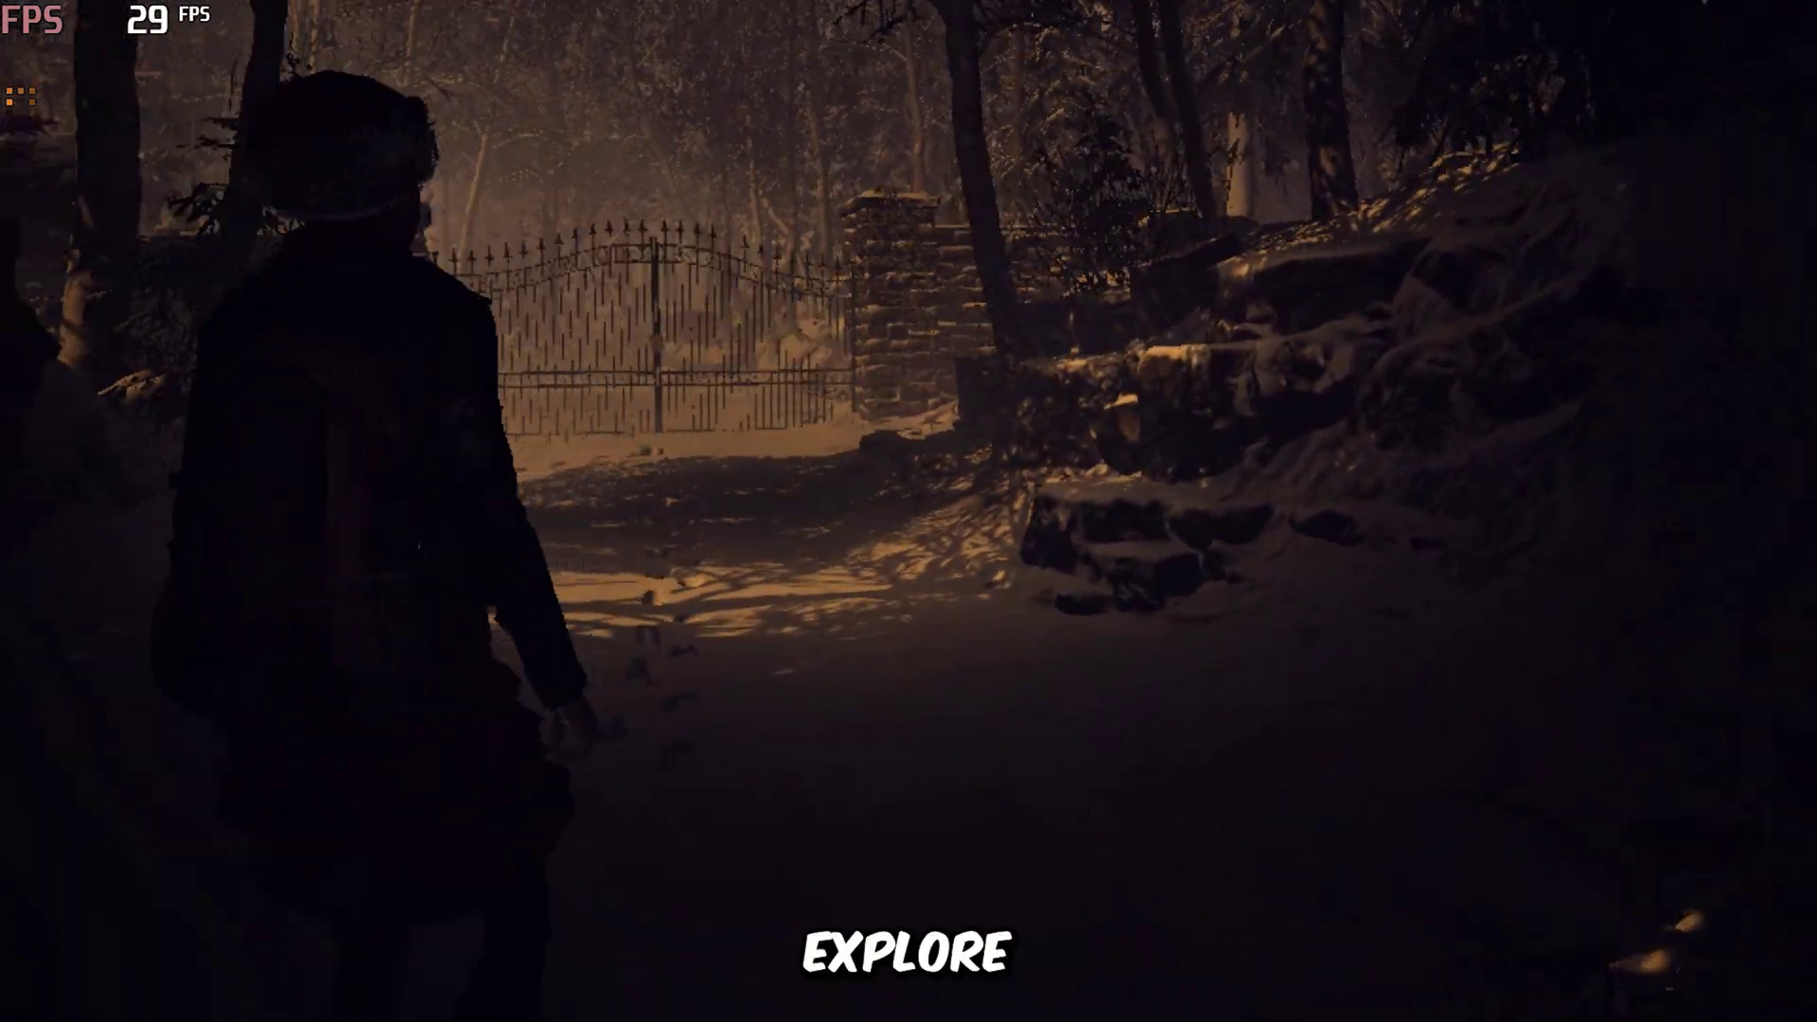
pyautogui.press('w')
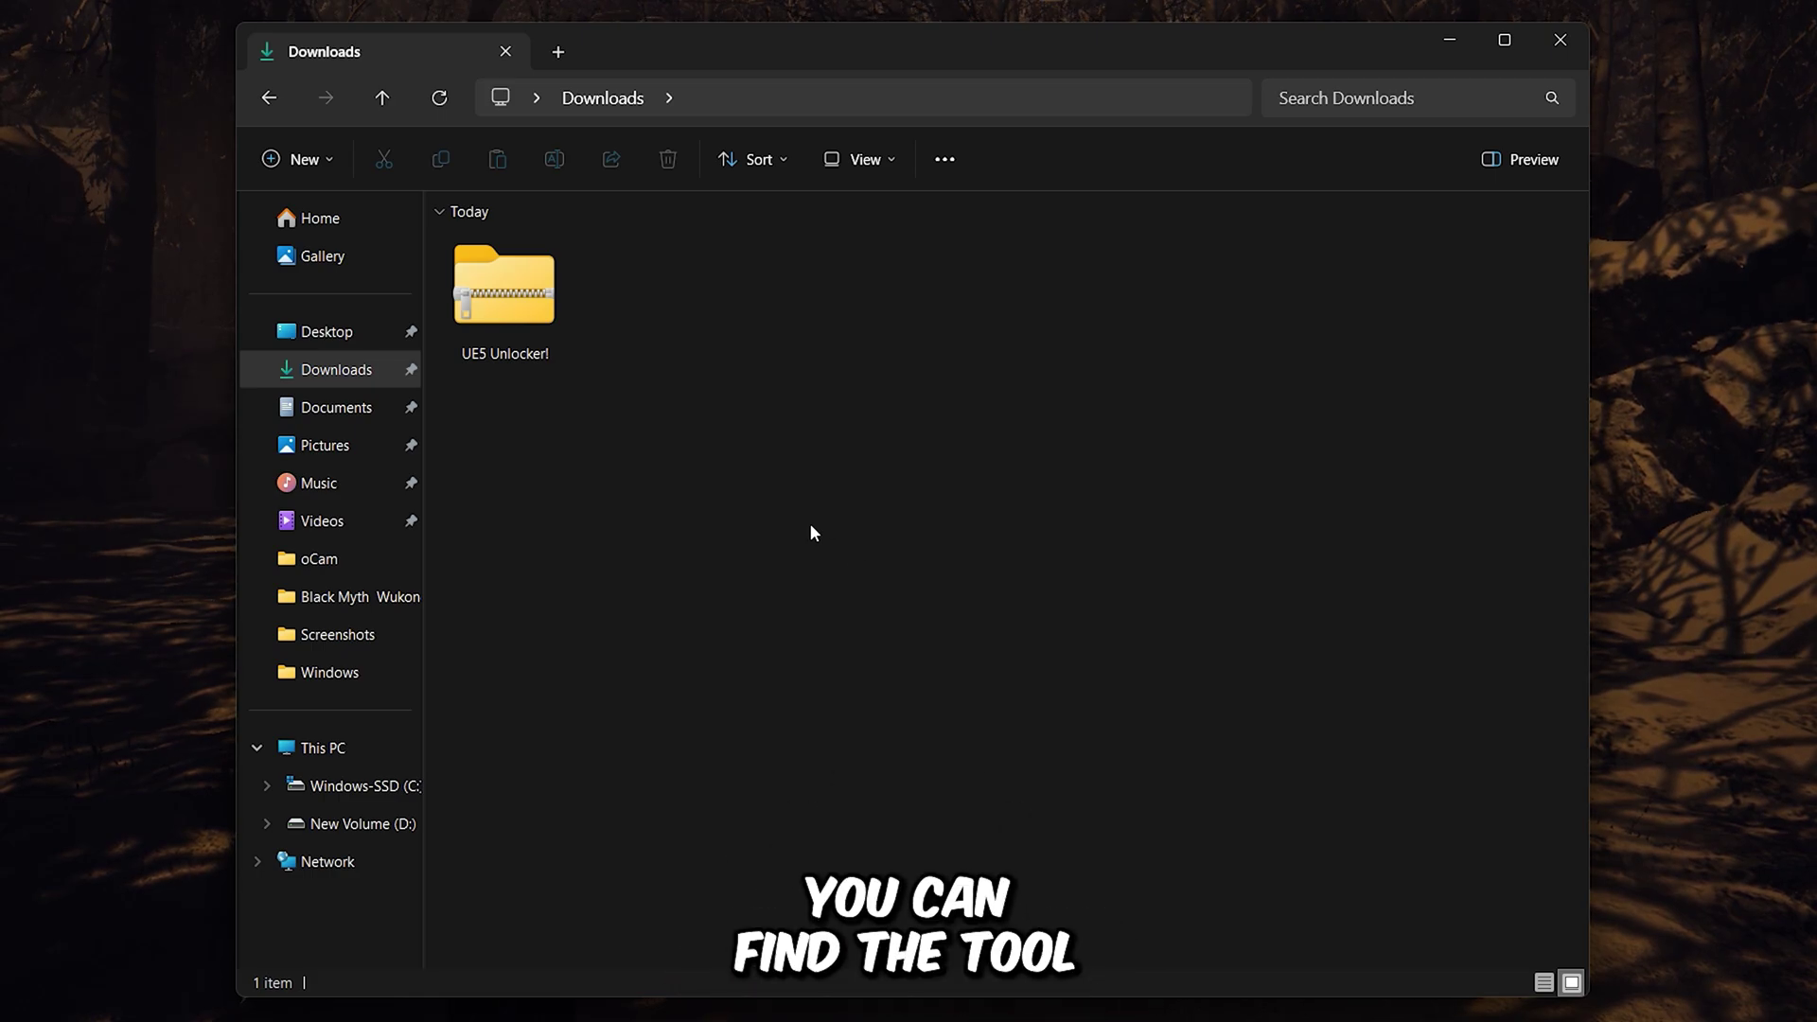
# - Extract the UE5 Unlocker! archive within the Downloads folder using WinRAR and open the extracted folder
pyautogui.moveTo(786, 511); pyautogui.dragTo(492, 293)
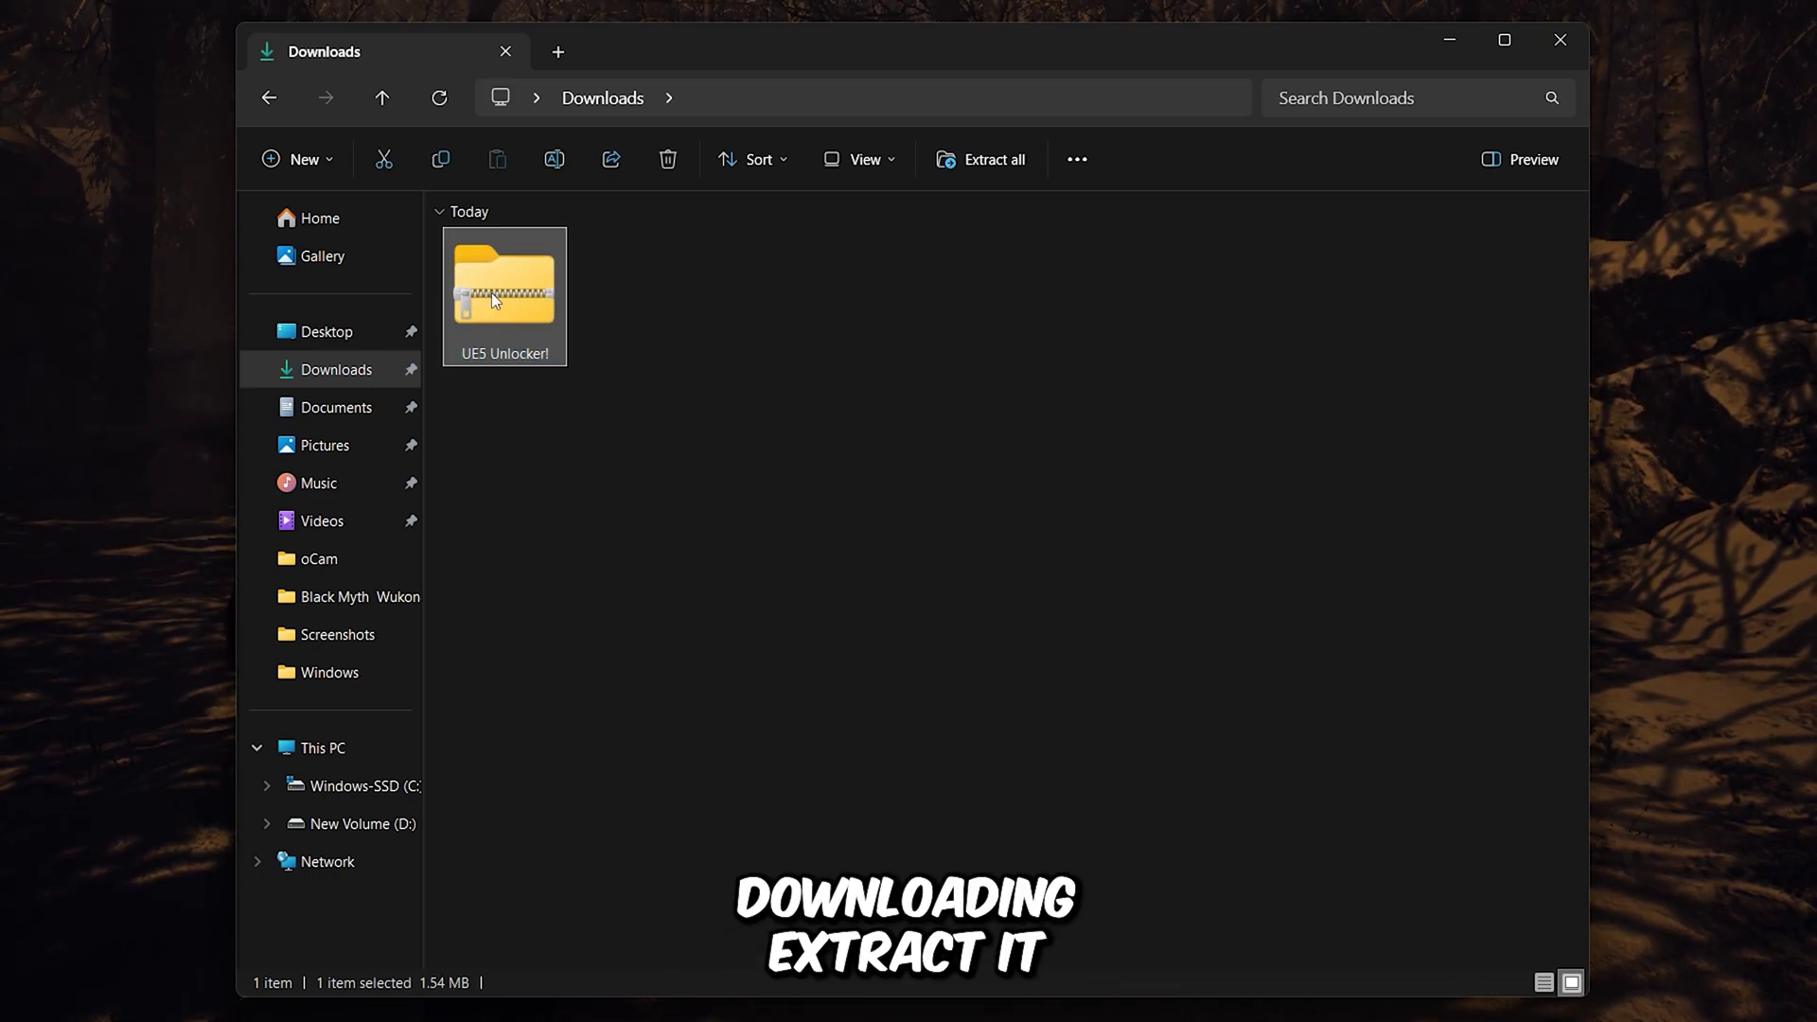
pyautogui.rightClick(494, 288)
pyautogui.moveTo(650, 772)
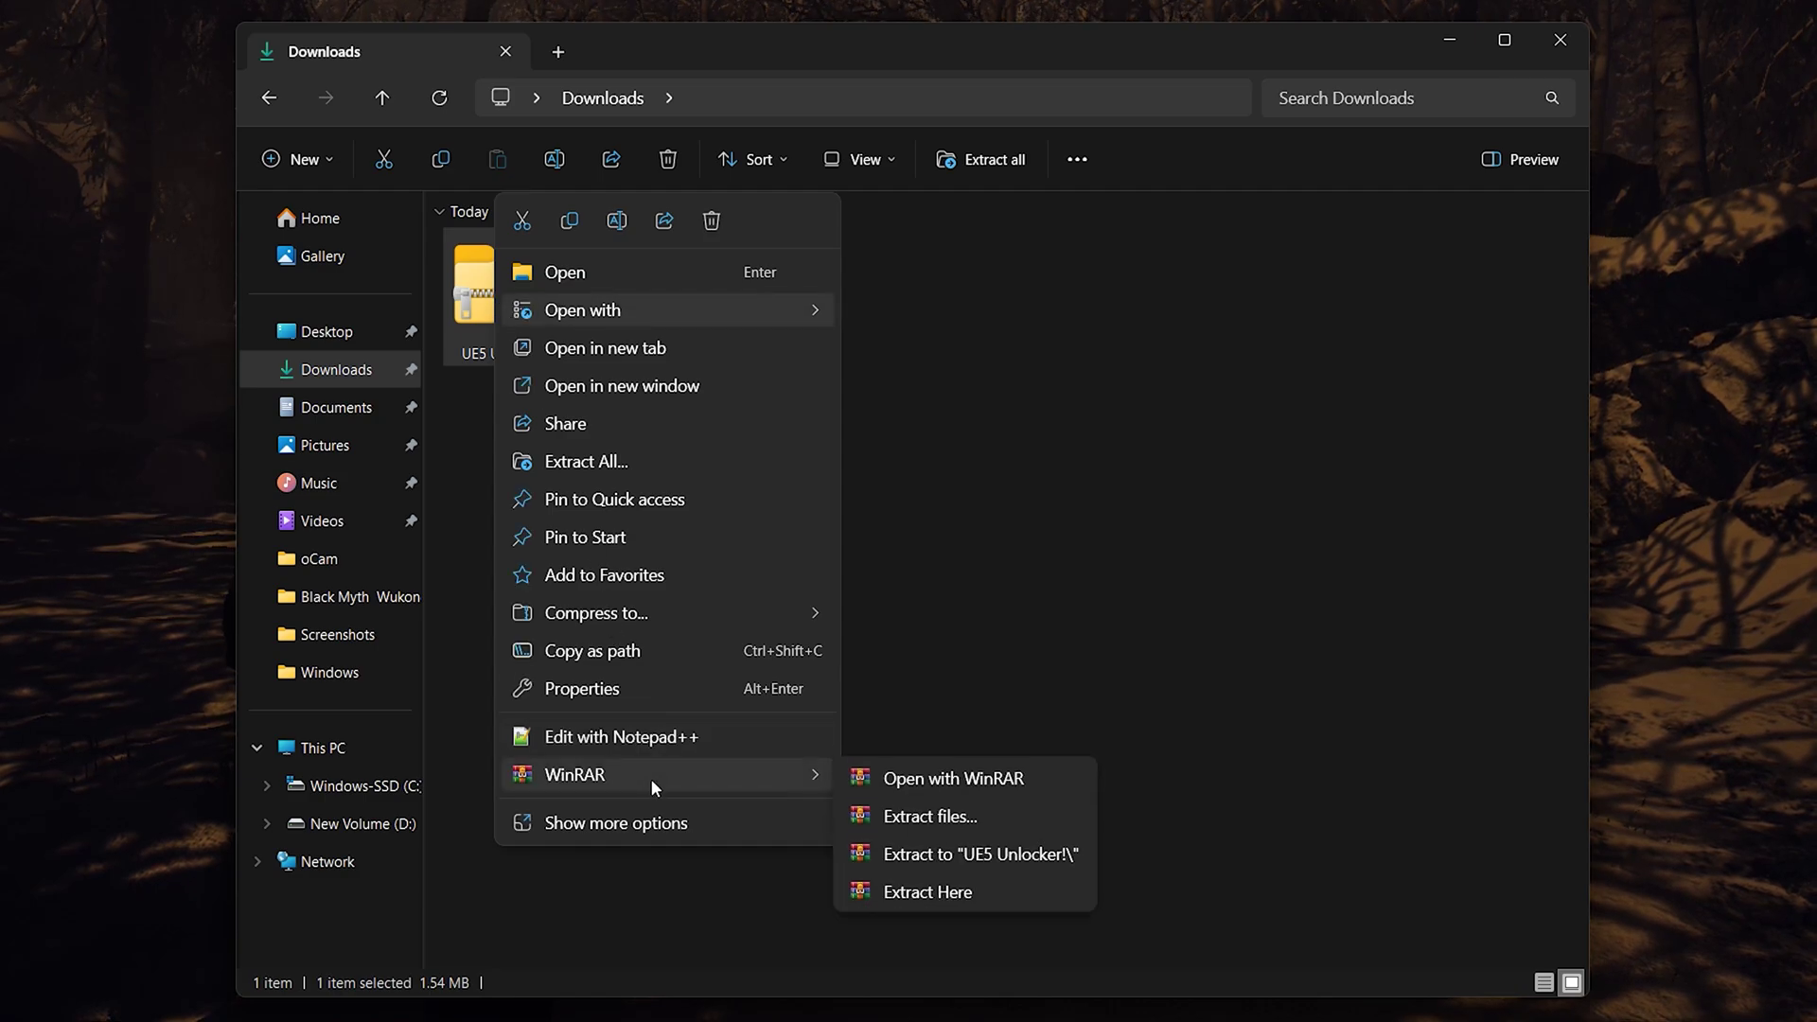
pyautogui.click(1061, 895)
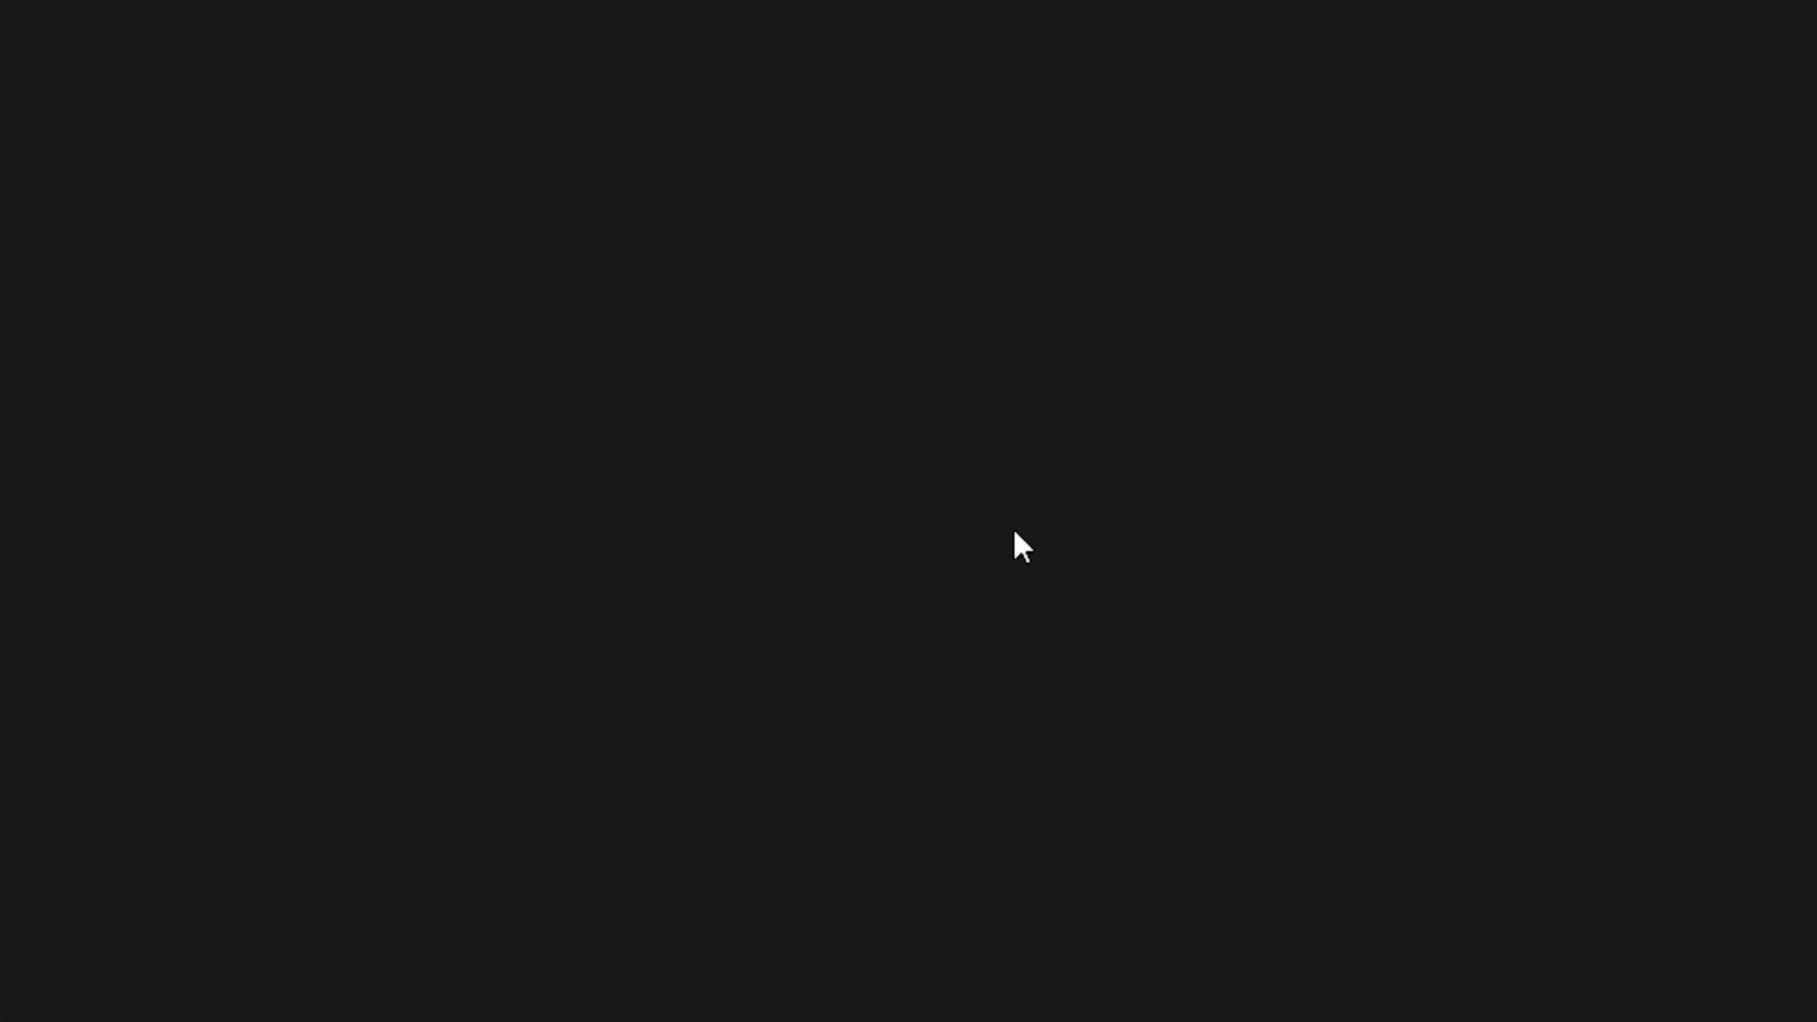
pyautogui.doubleClick(435, 56)
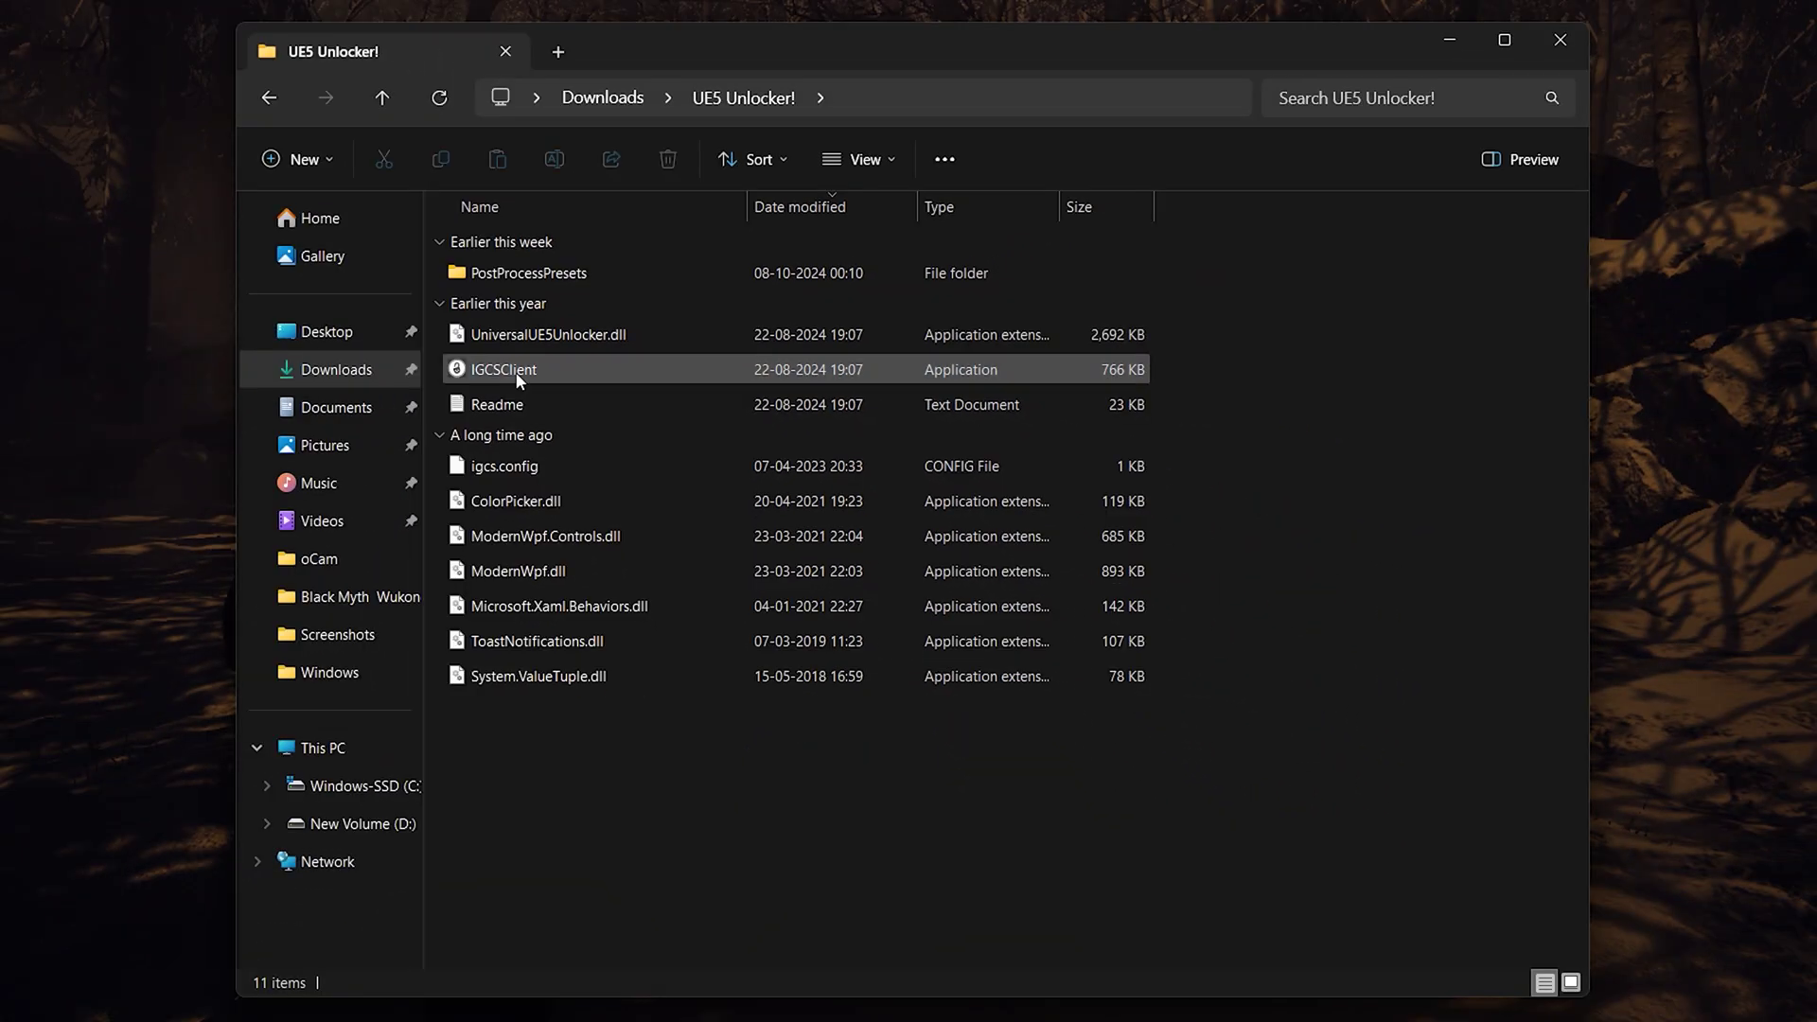
# - Launch IGCSClient from the UE5 Unlocker! folder and select the running Until Dawn game process
pyautogui.rightClick(184, 368)
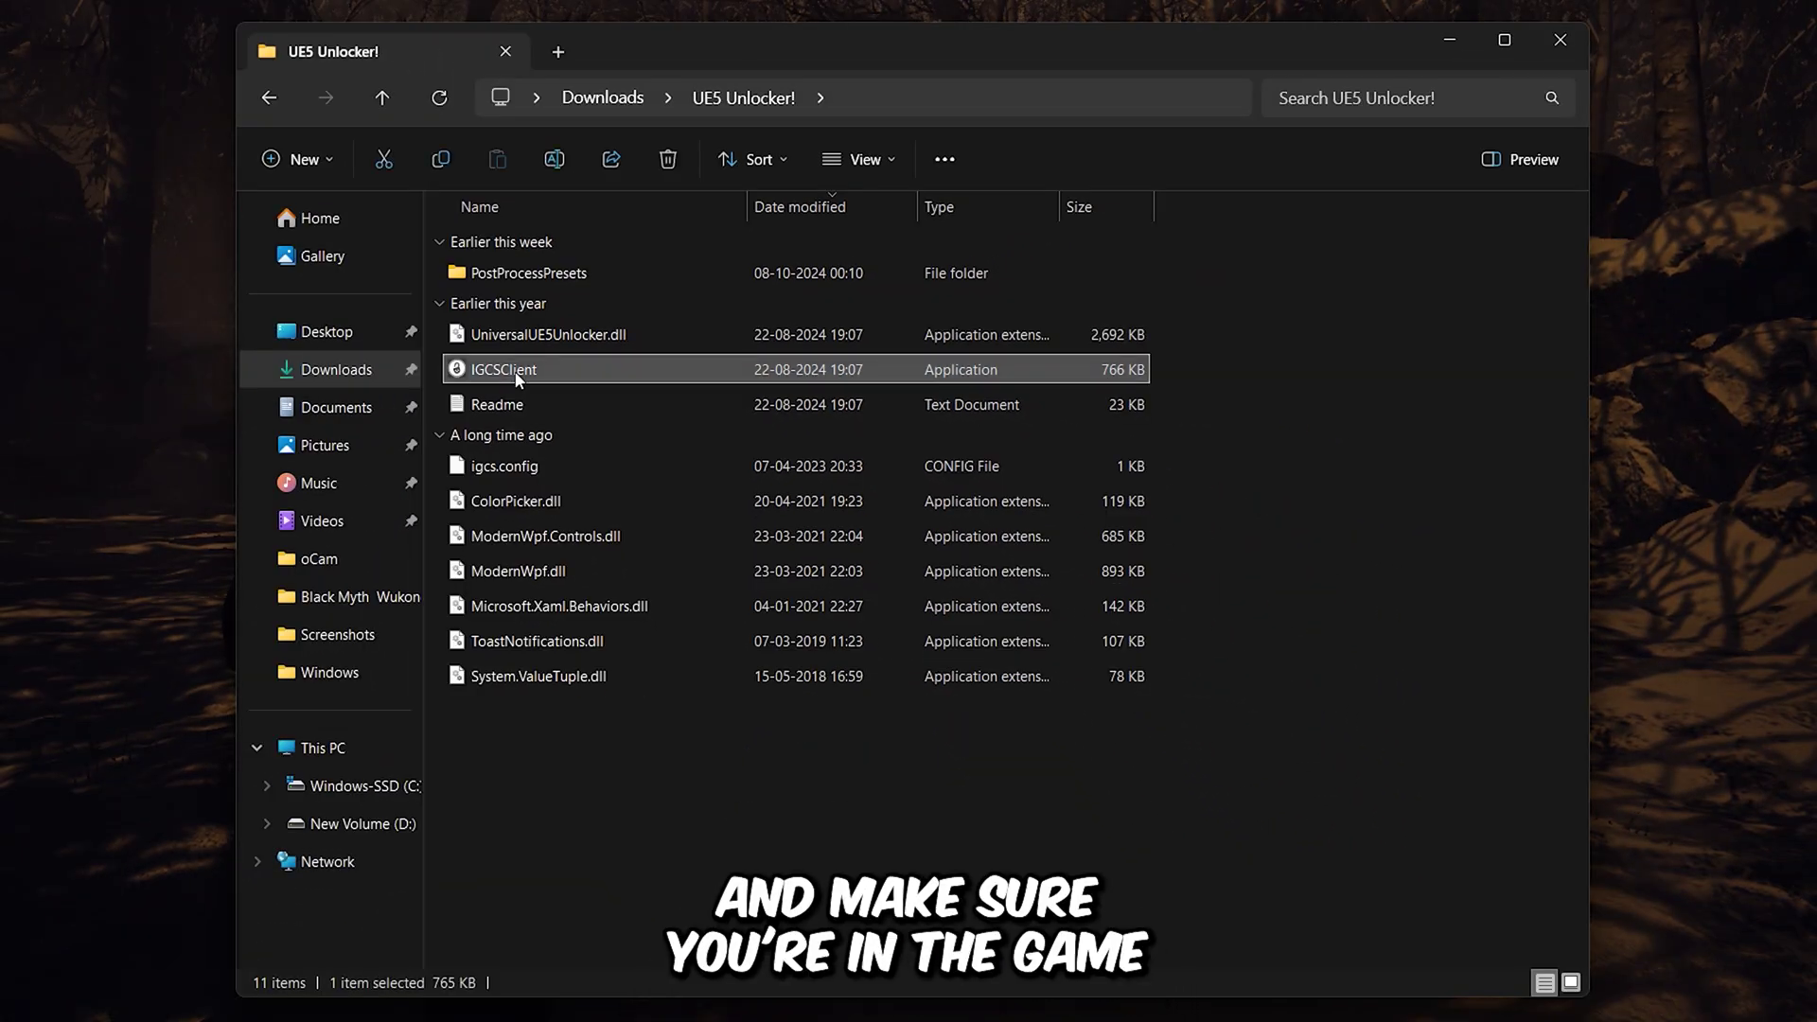
pyautogui.click(627, 535)
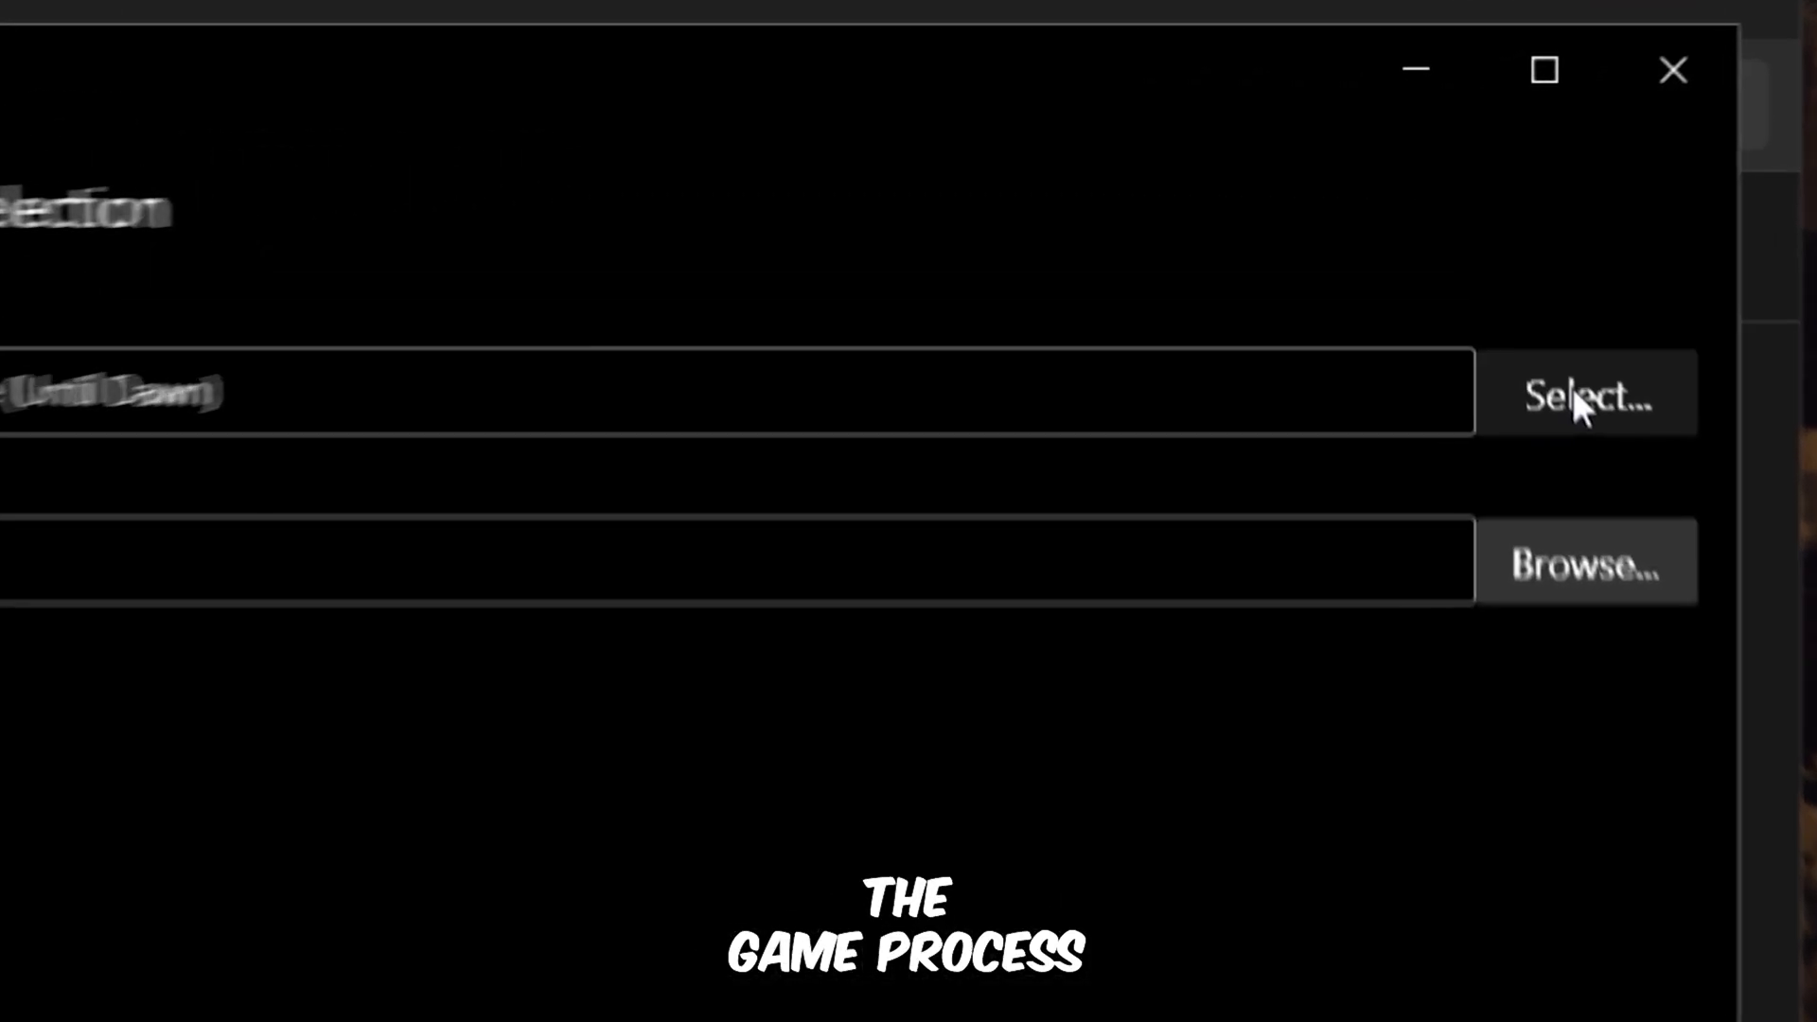
pyautogui.click(1509, 402)
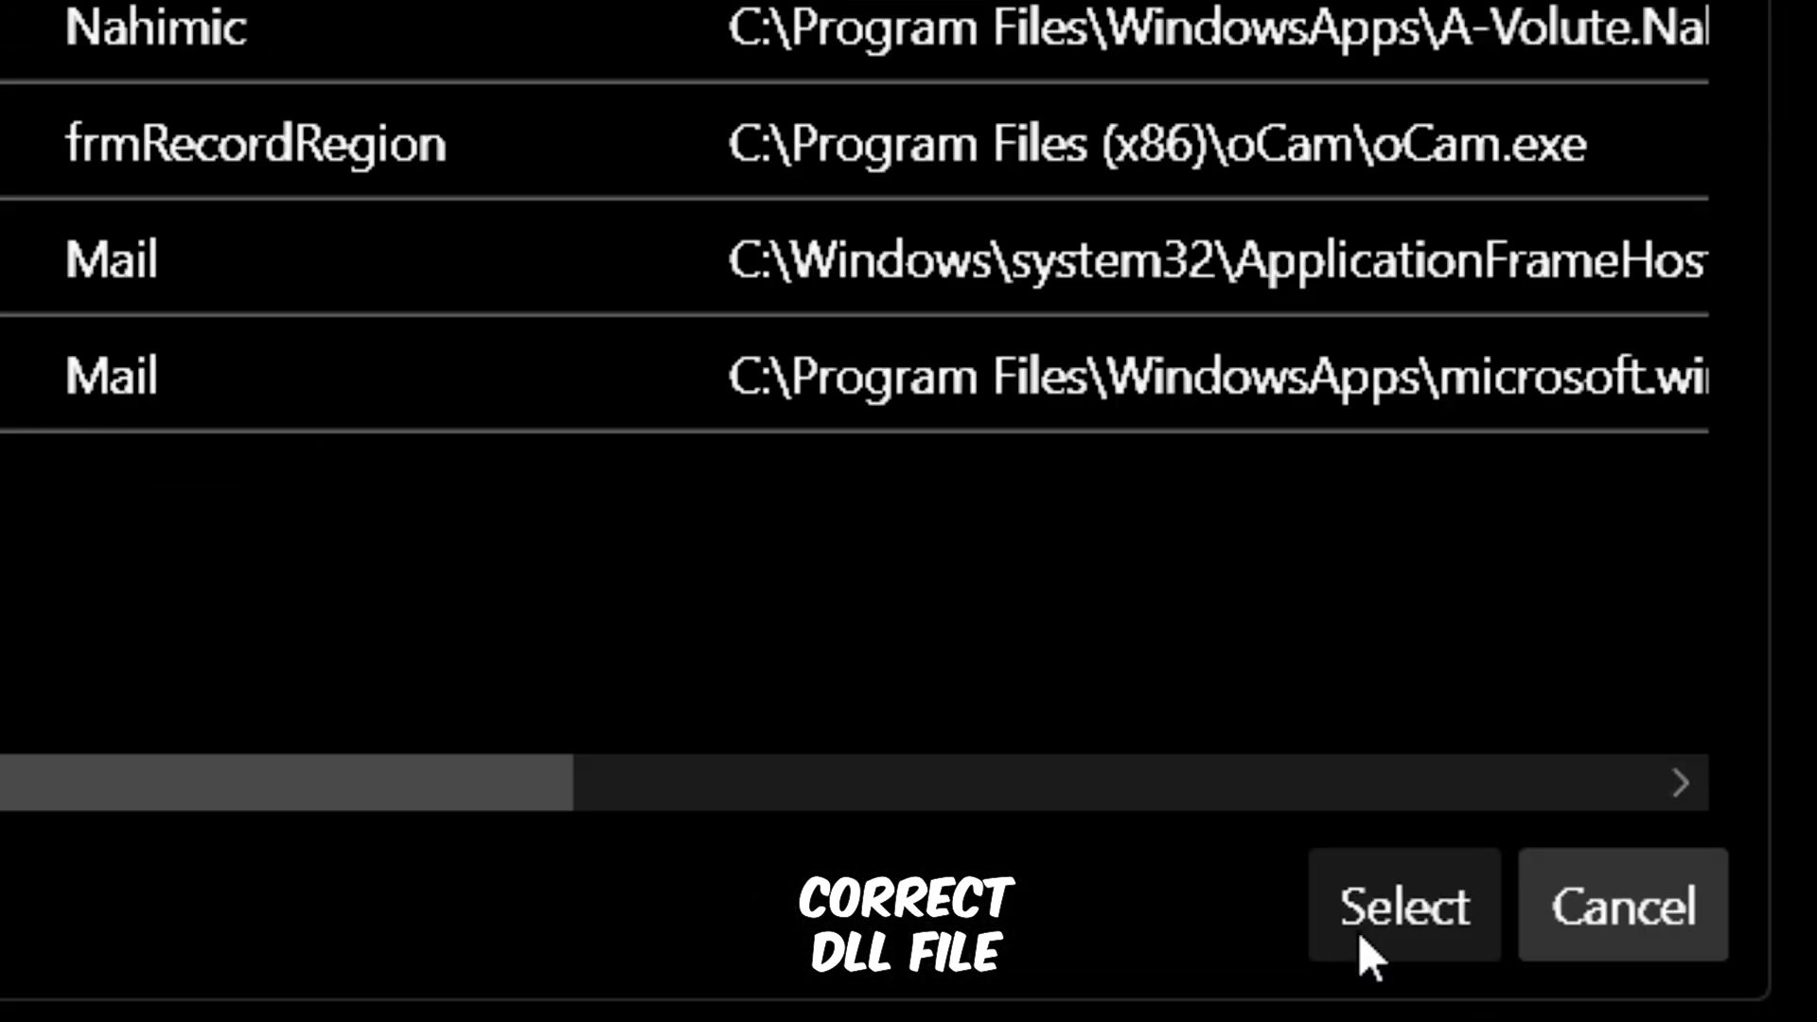
pyautogui.click(1363, 923)
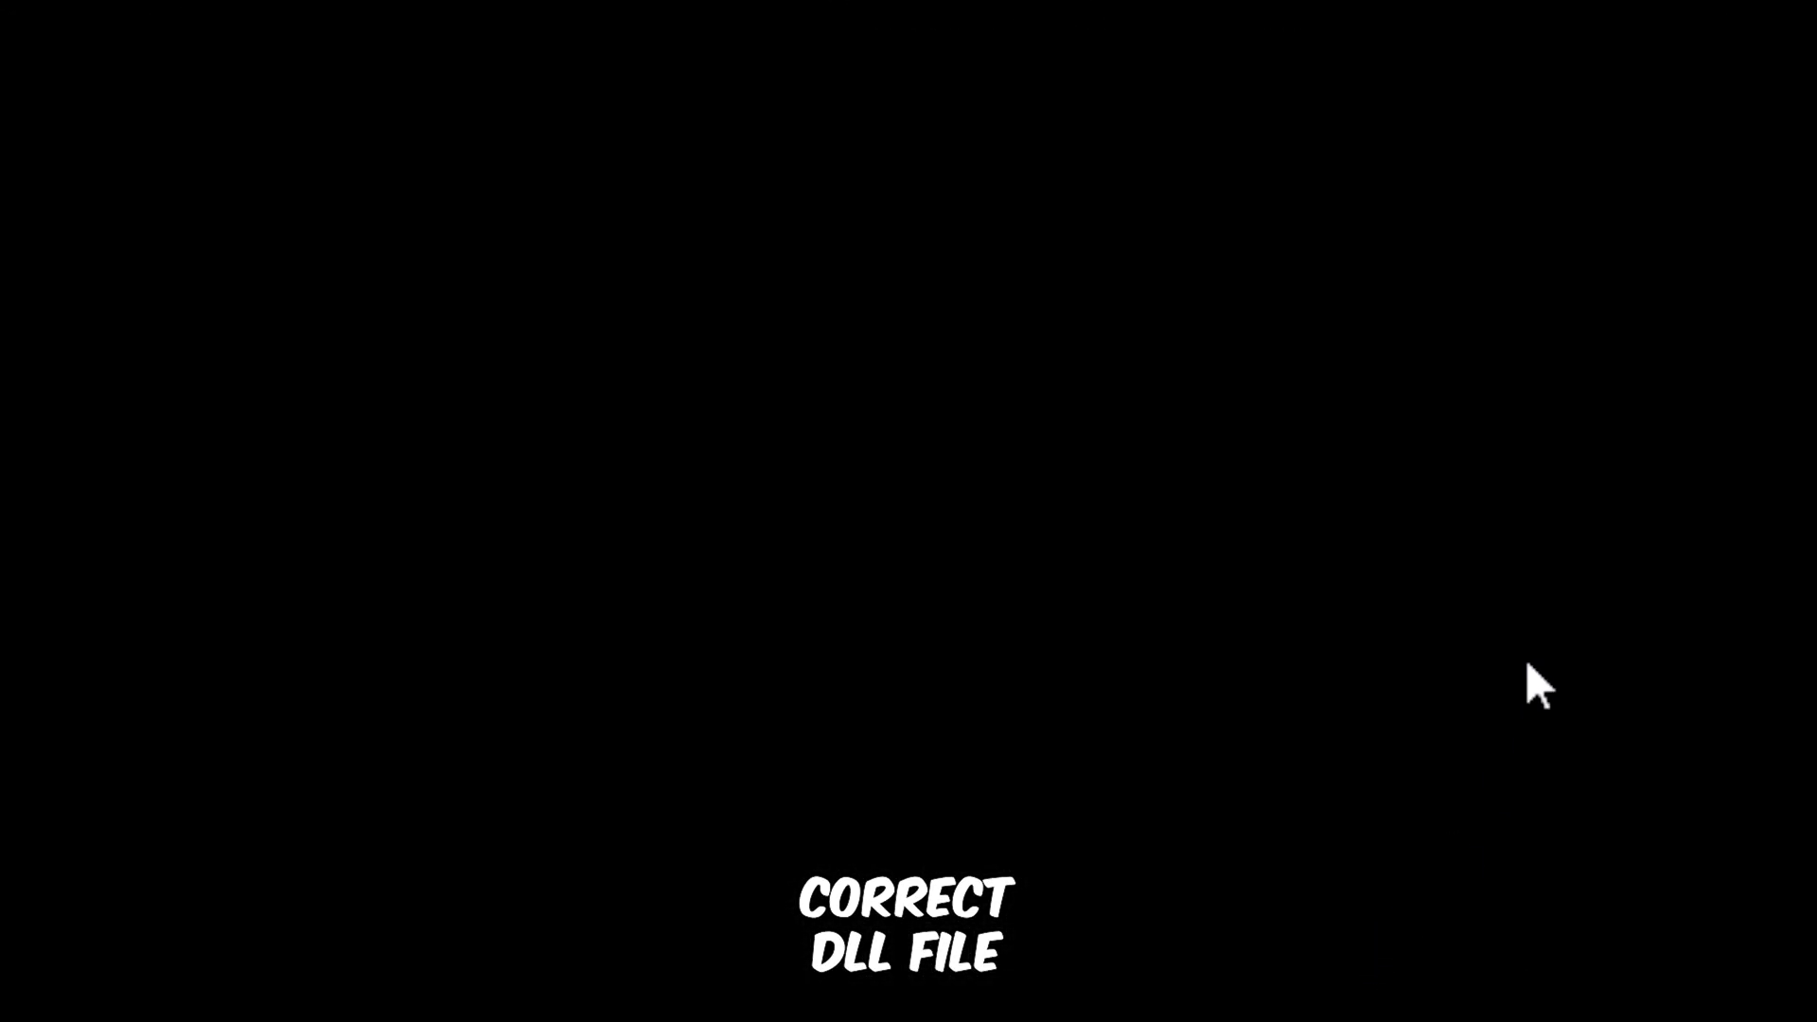
# - Choose UniversalUE5Unlocker.dll as the DLL and inject it into the selected game process
pyautogui.click(1592, 559)
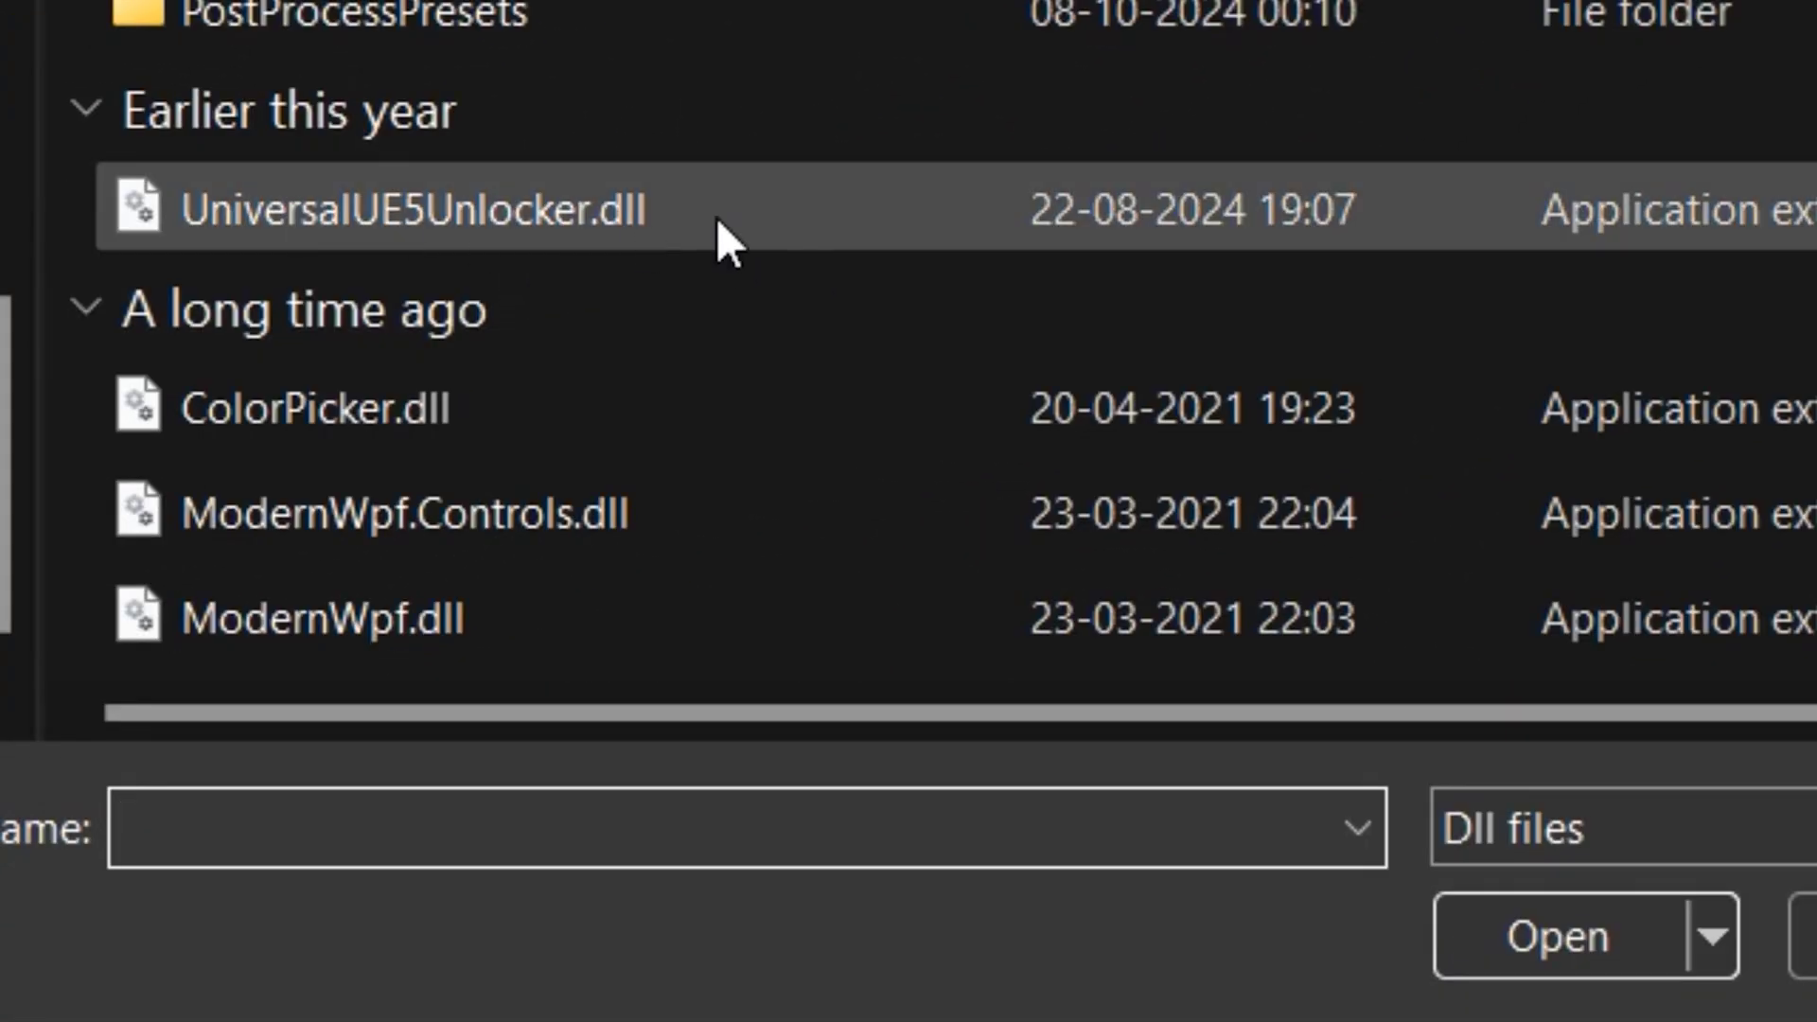
pyautogui.click(754, 219)
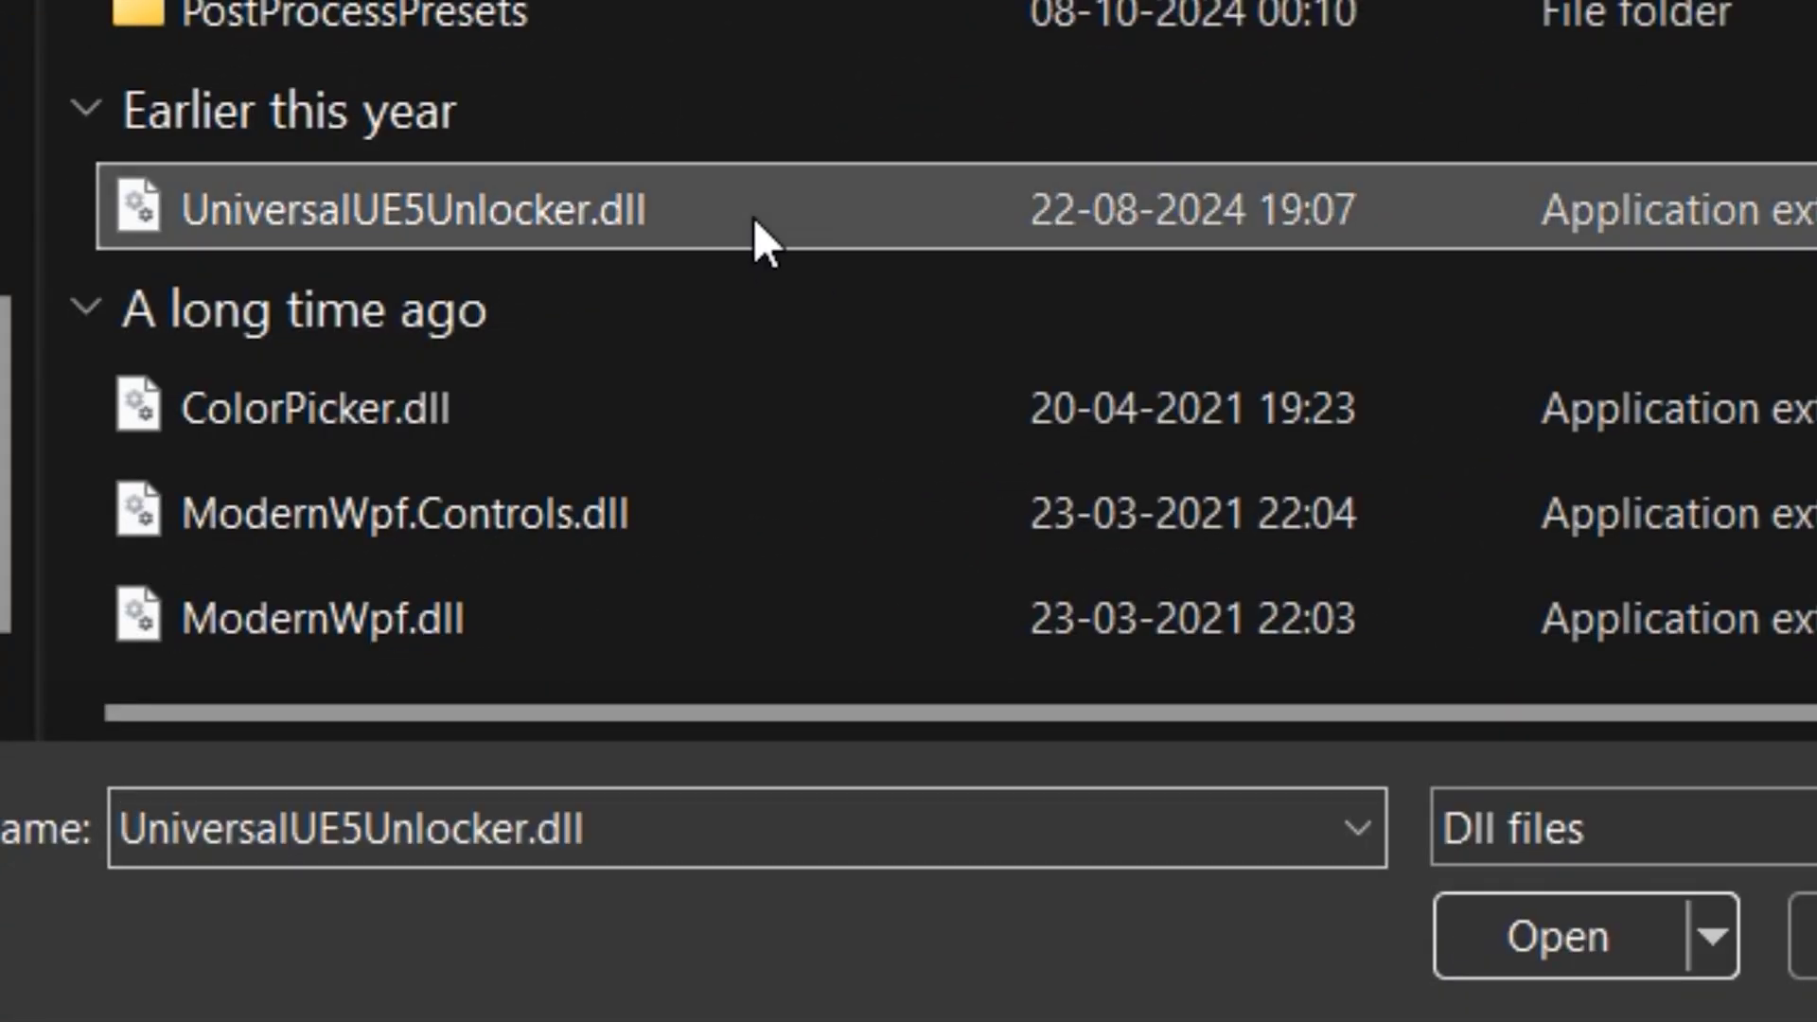
pyautogui.click(1547, 930)
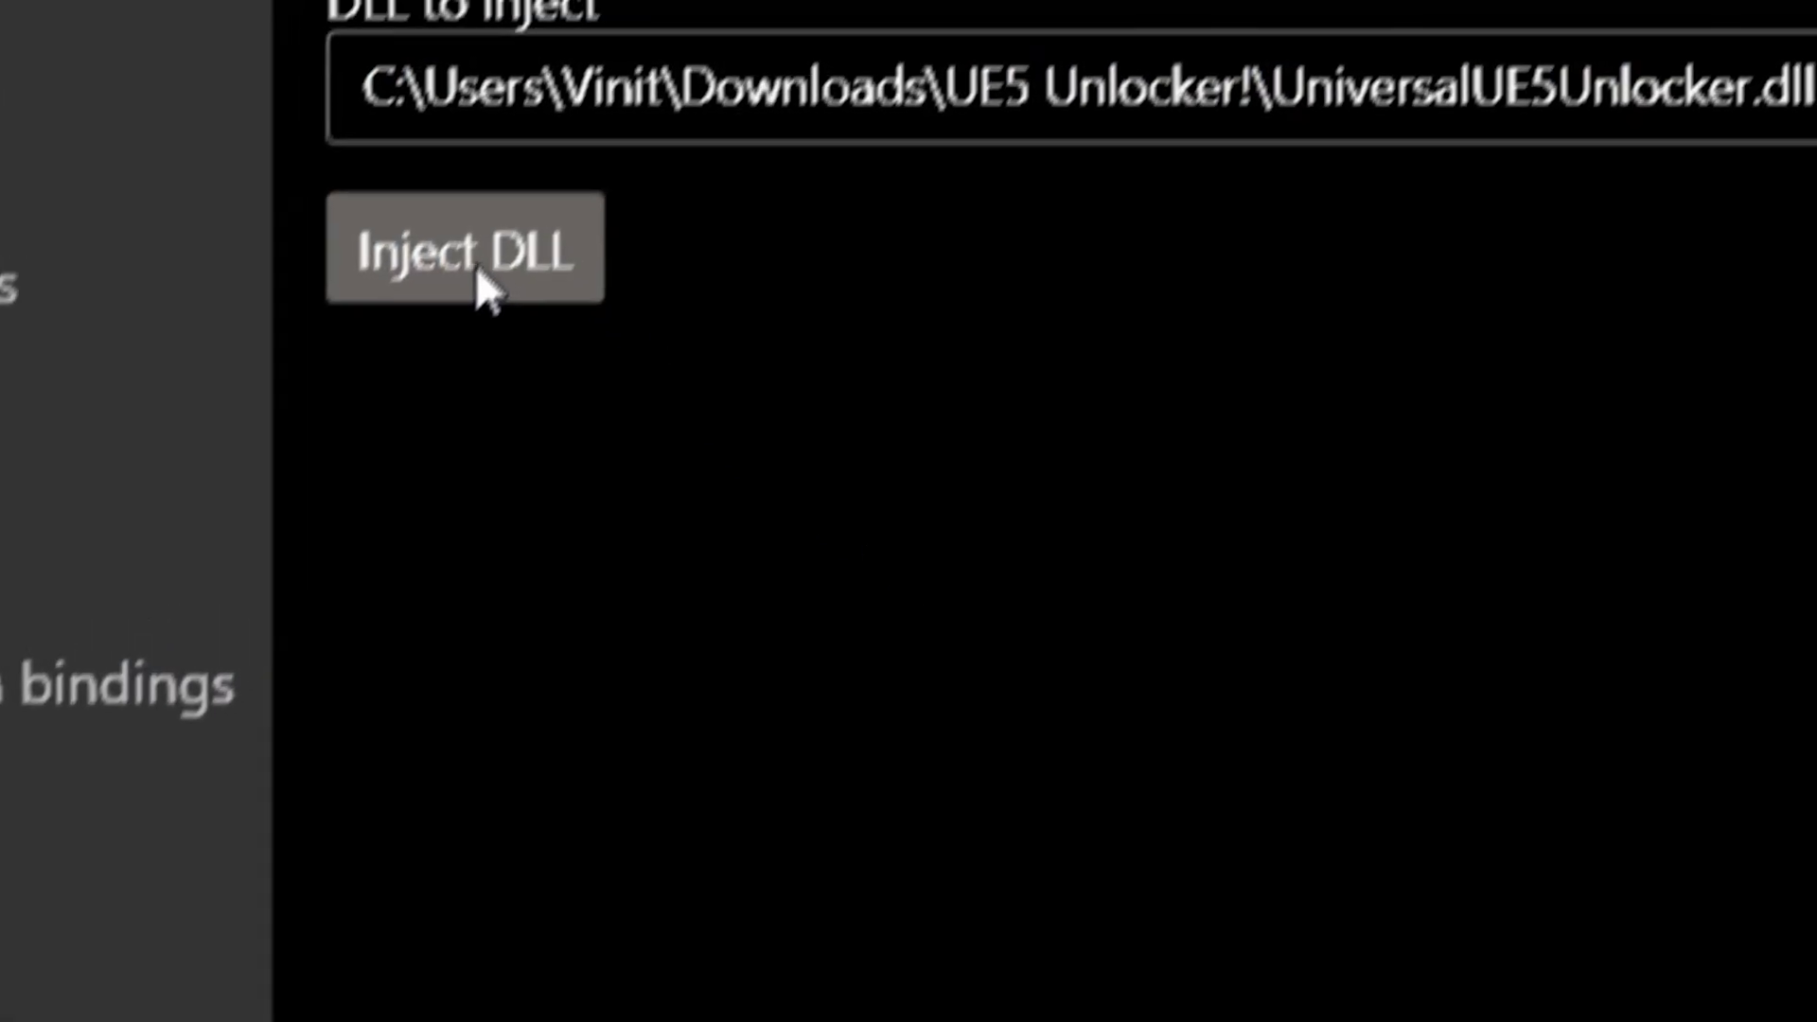
pyautogui.click(208, 691)
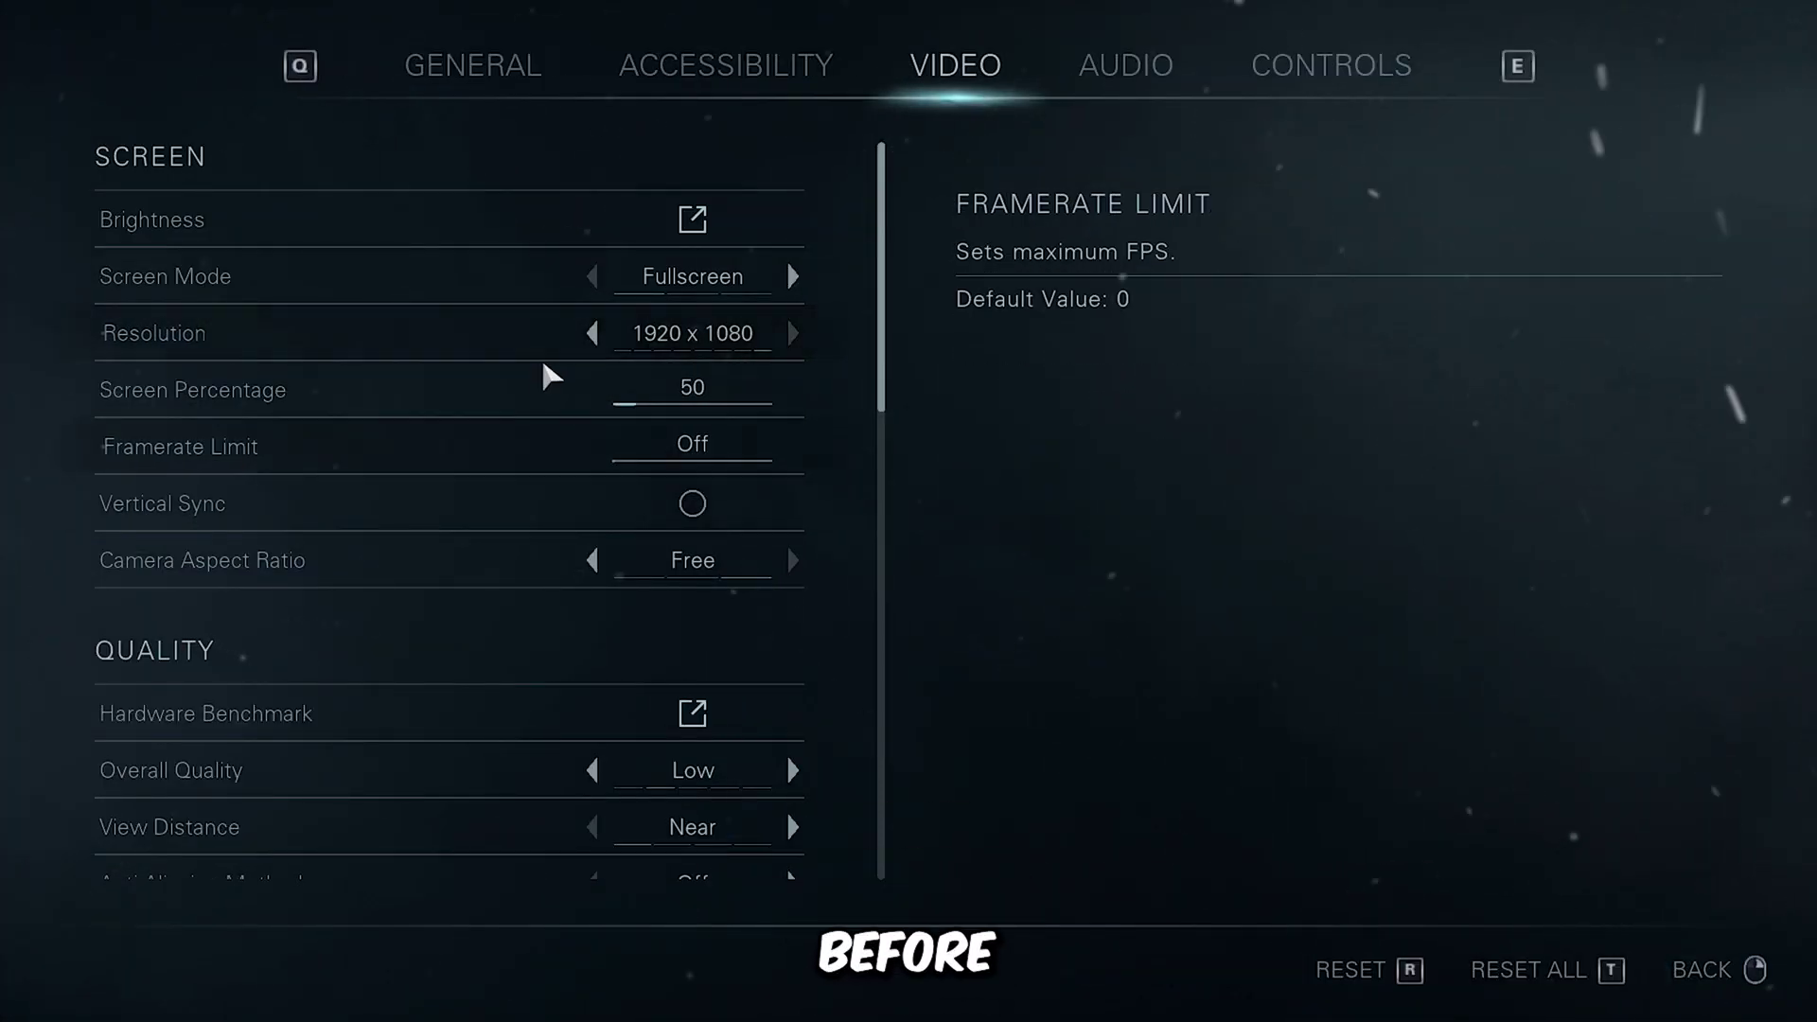
# - Set the game resolution to 1024 x 768 in the video settings and try to lower the screen percentage
pyautogui.click(593, 335)
pyautogui.click(593, 335)
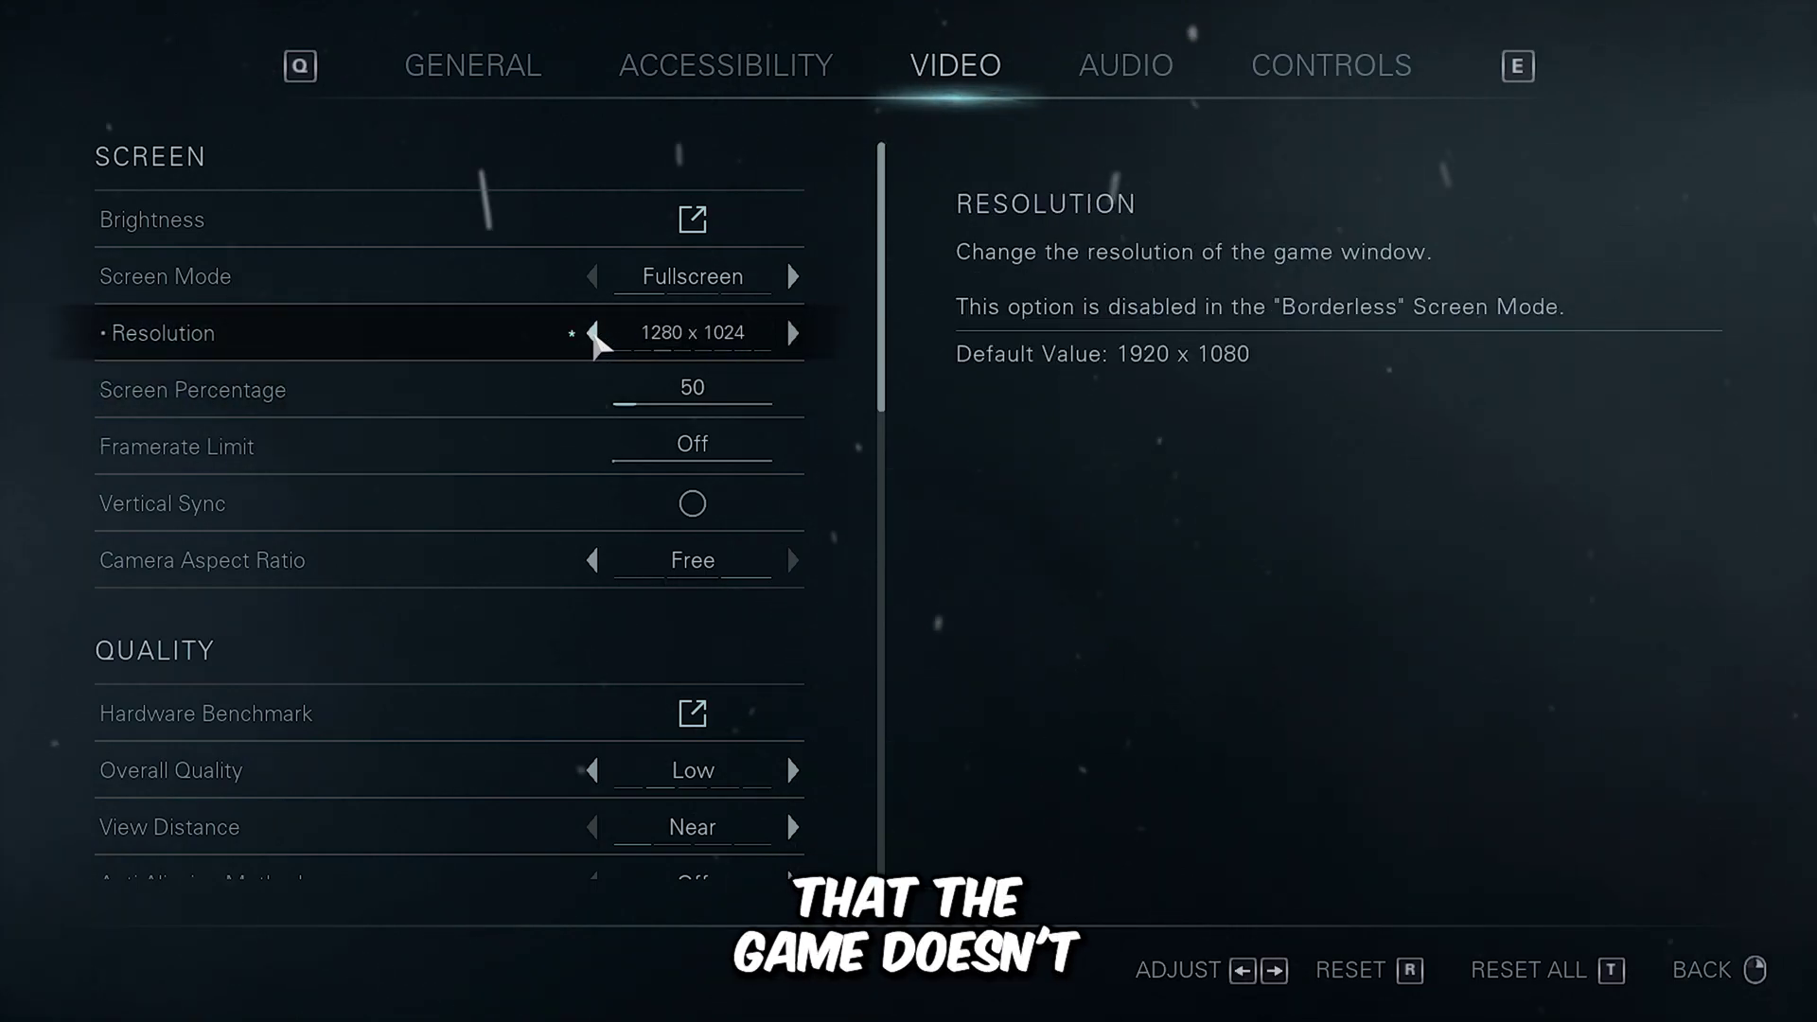
pyautogui.click(594, 335)
pyautogui.click(594, 335)
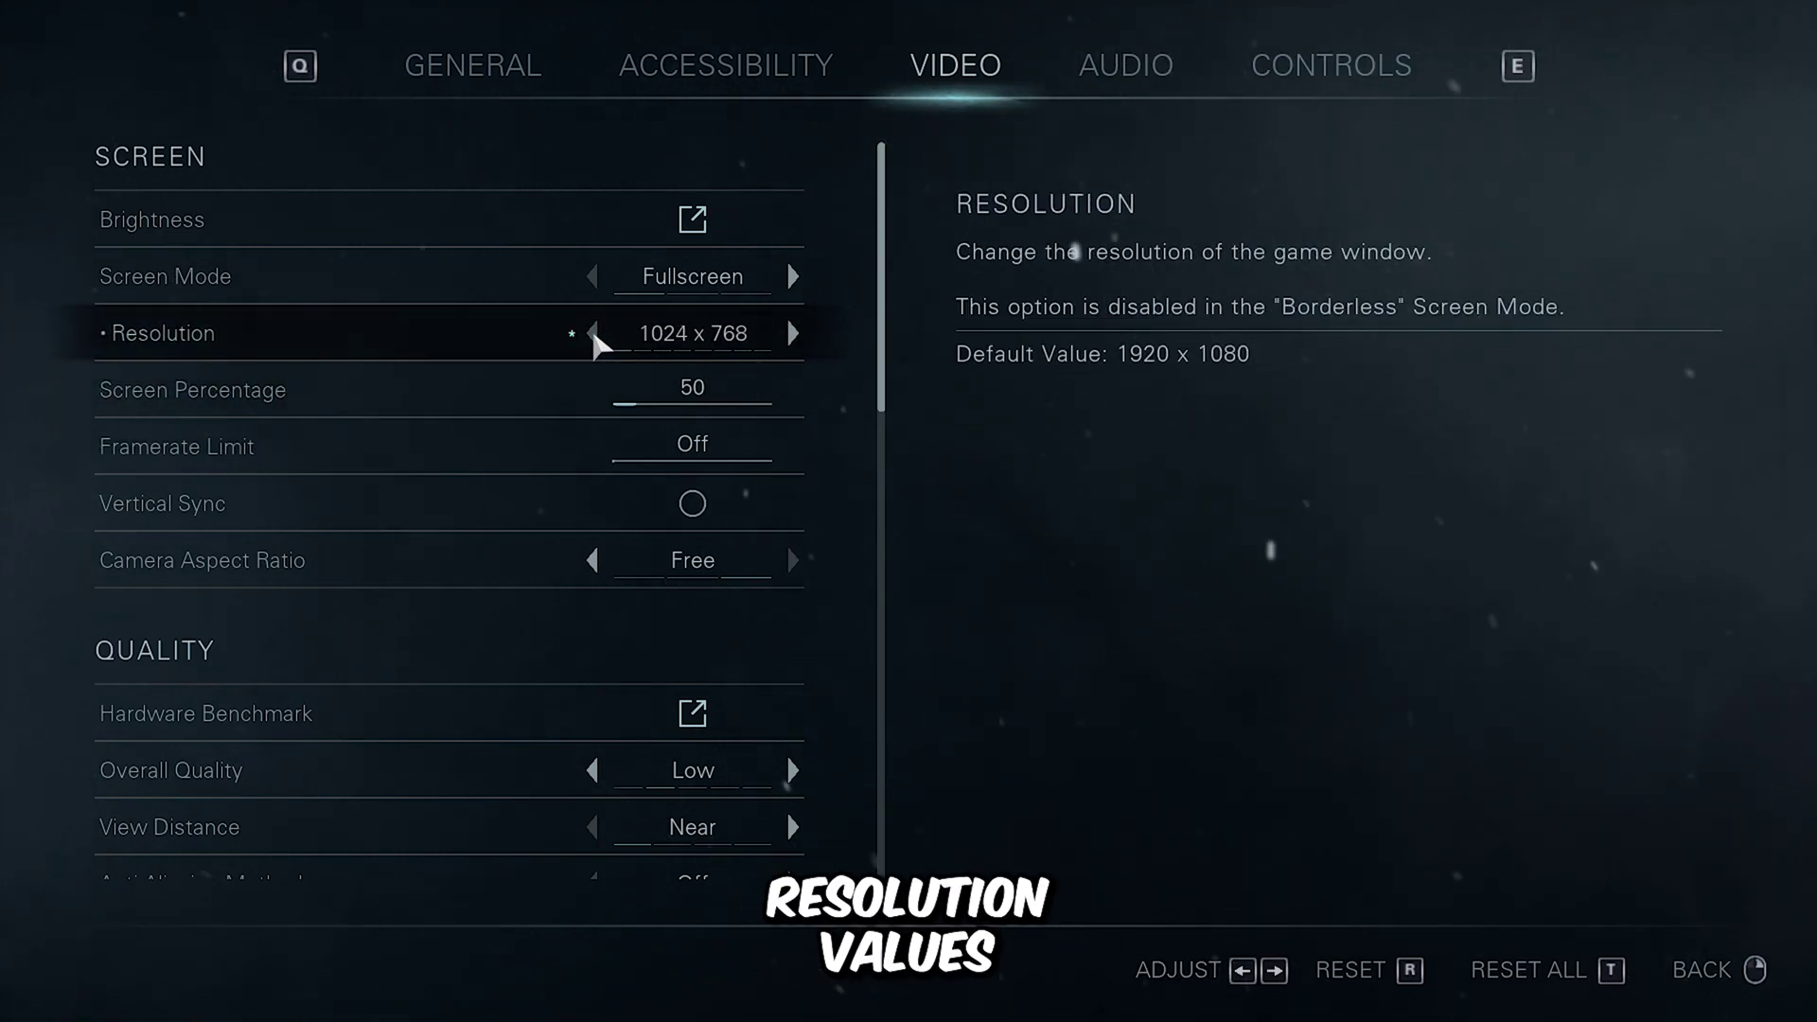
pyautogui.click(791, 331)
pyautogui.click(790, 331)
pyautogui.click(791, 331)
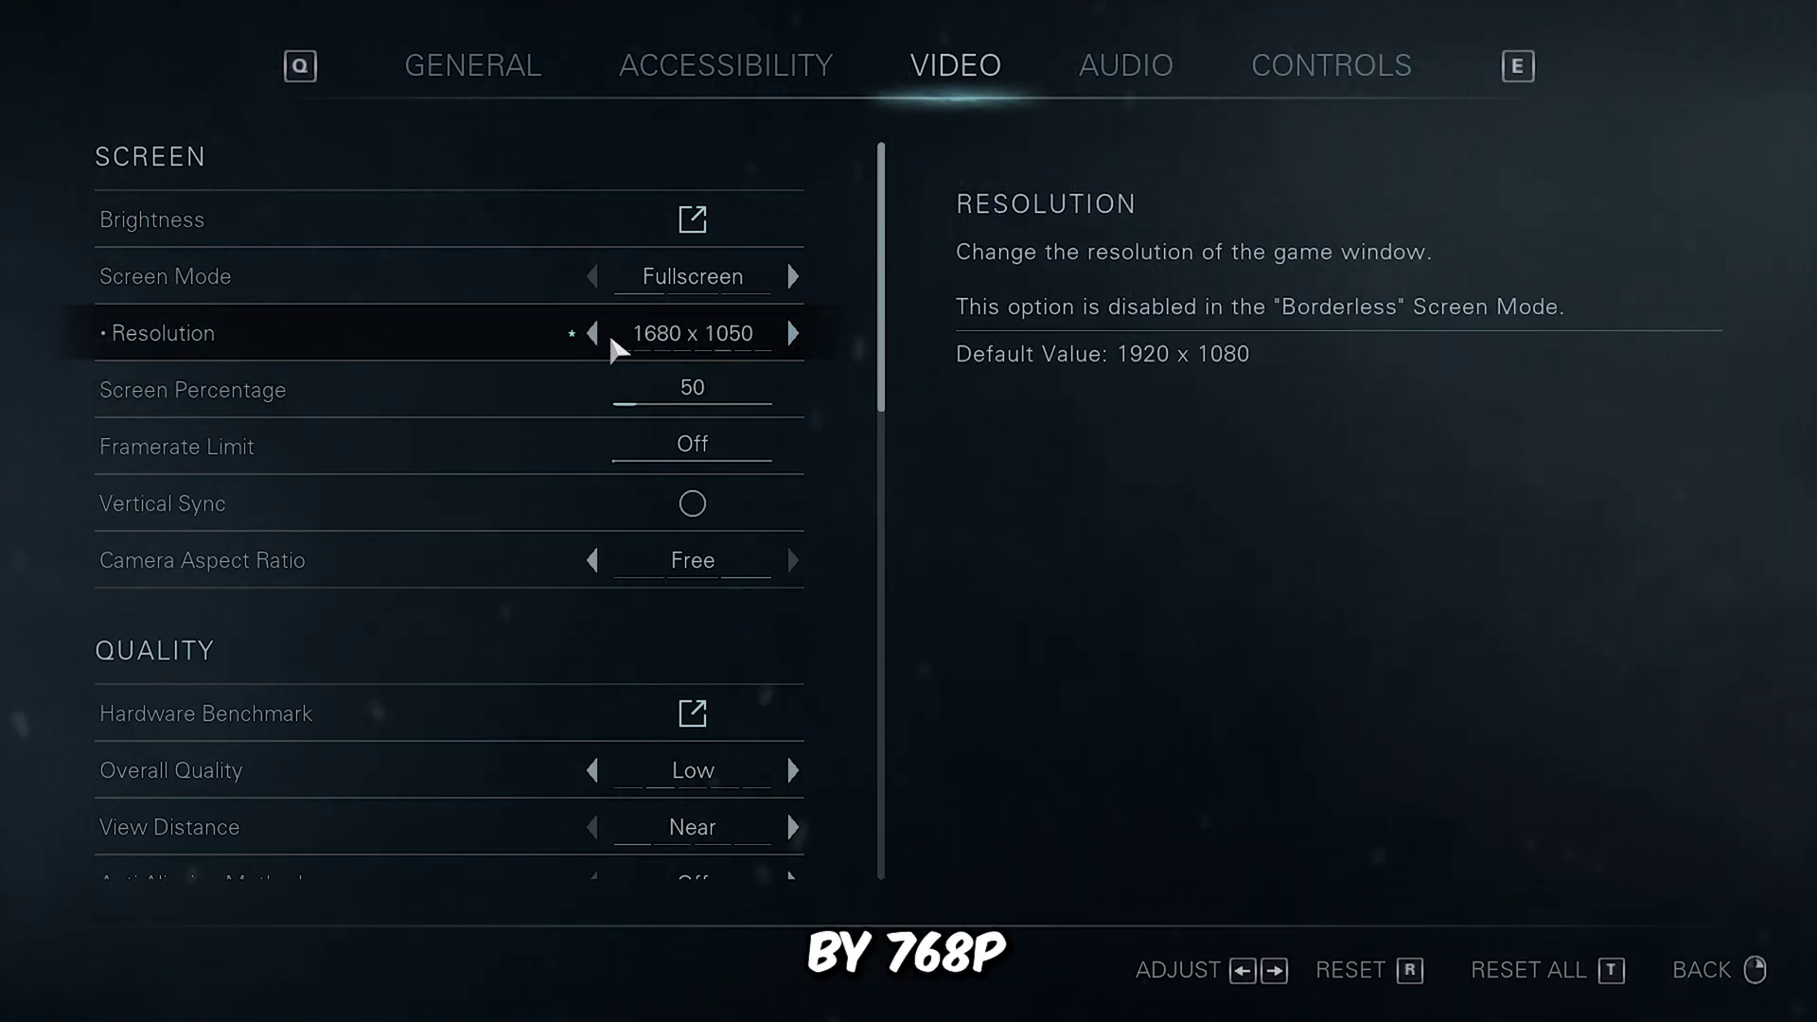
pyautogui.click(593, 335)
pyautogui.click(590, 336)
pyautogui.click(590, 336)
pyautogui.click(591, 336)
pyautogui.click(591, 336)
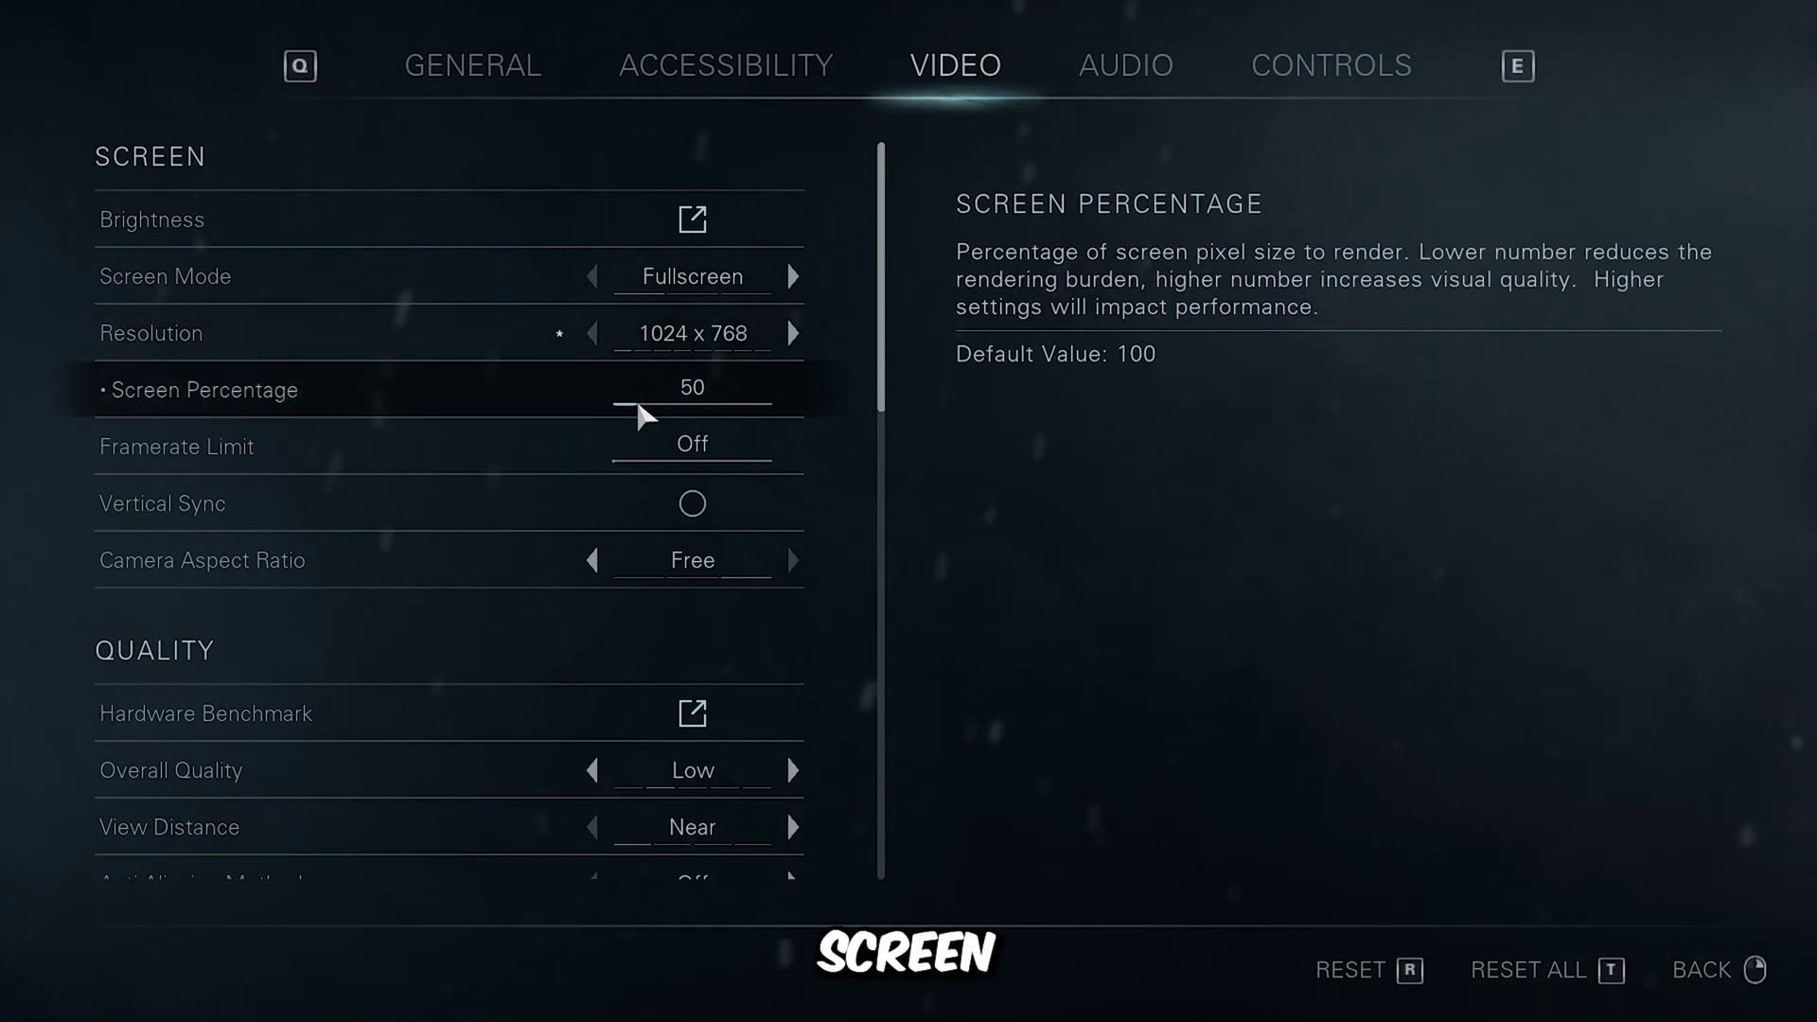
pyautogui.moveTo(636, 404); pyautogui.dragTo(582, 417)
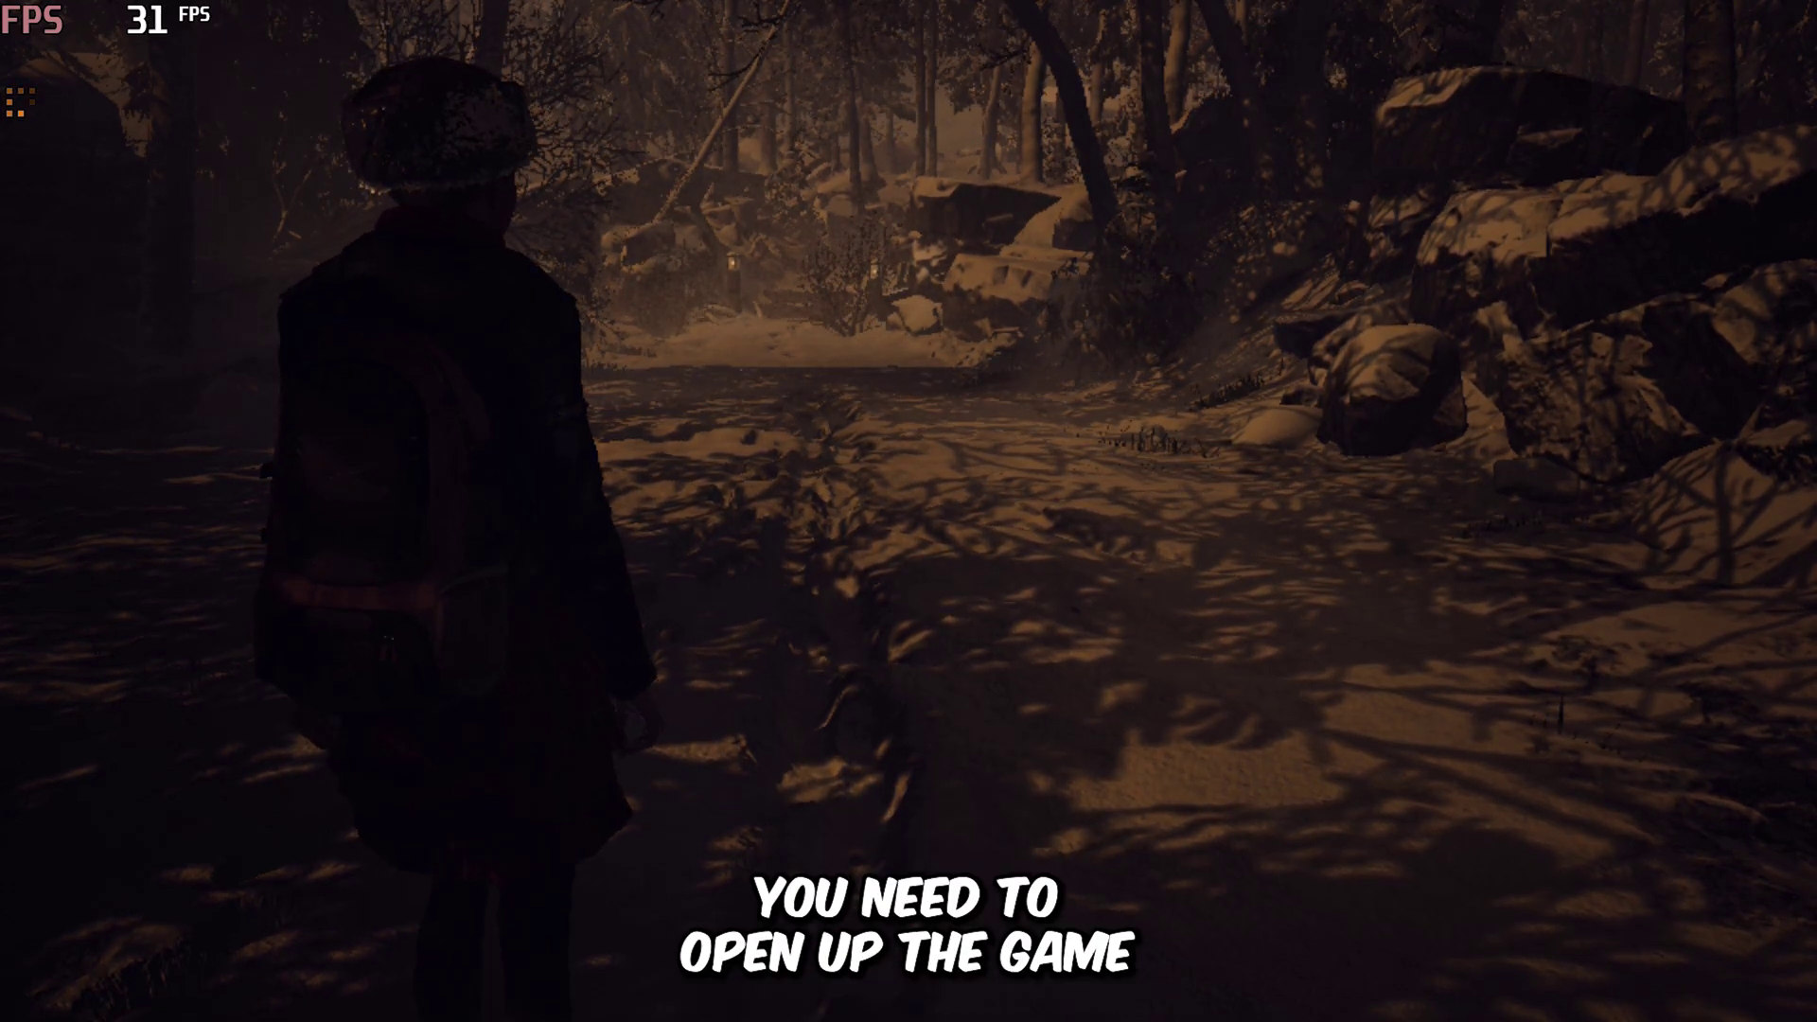
# - Set the game's resolution to 960x540 fullscreen with the console command r.setres 960x540f
pyautogui.press('`')
pyautogui.write('r.')
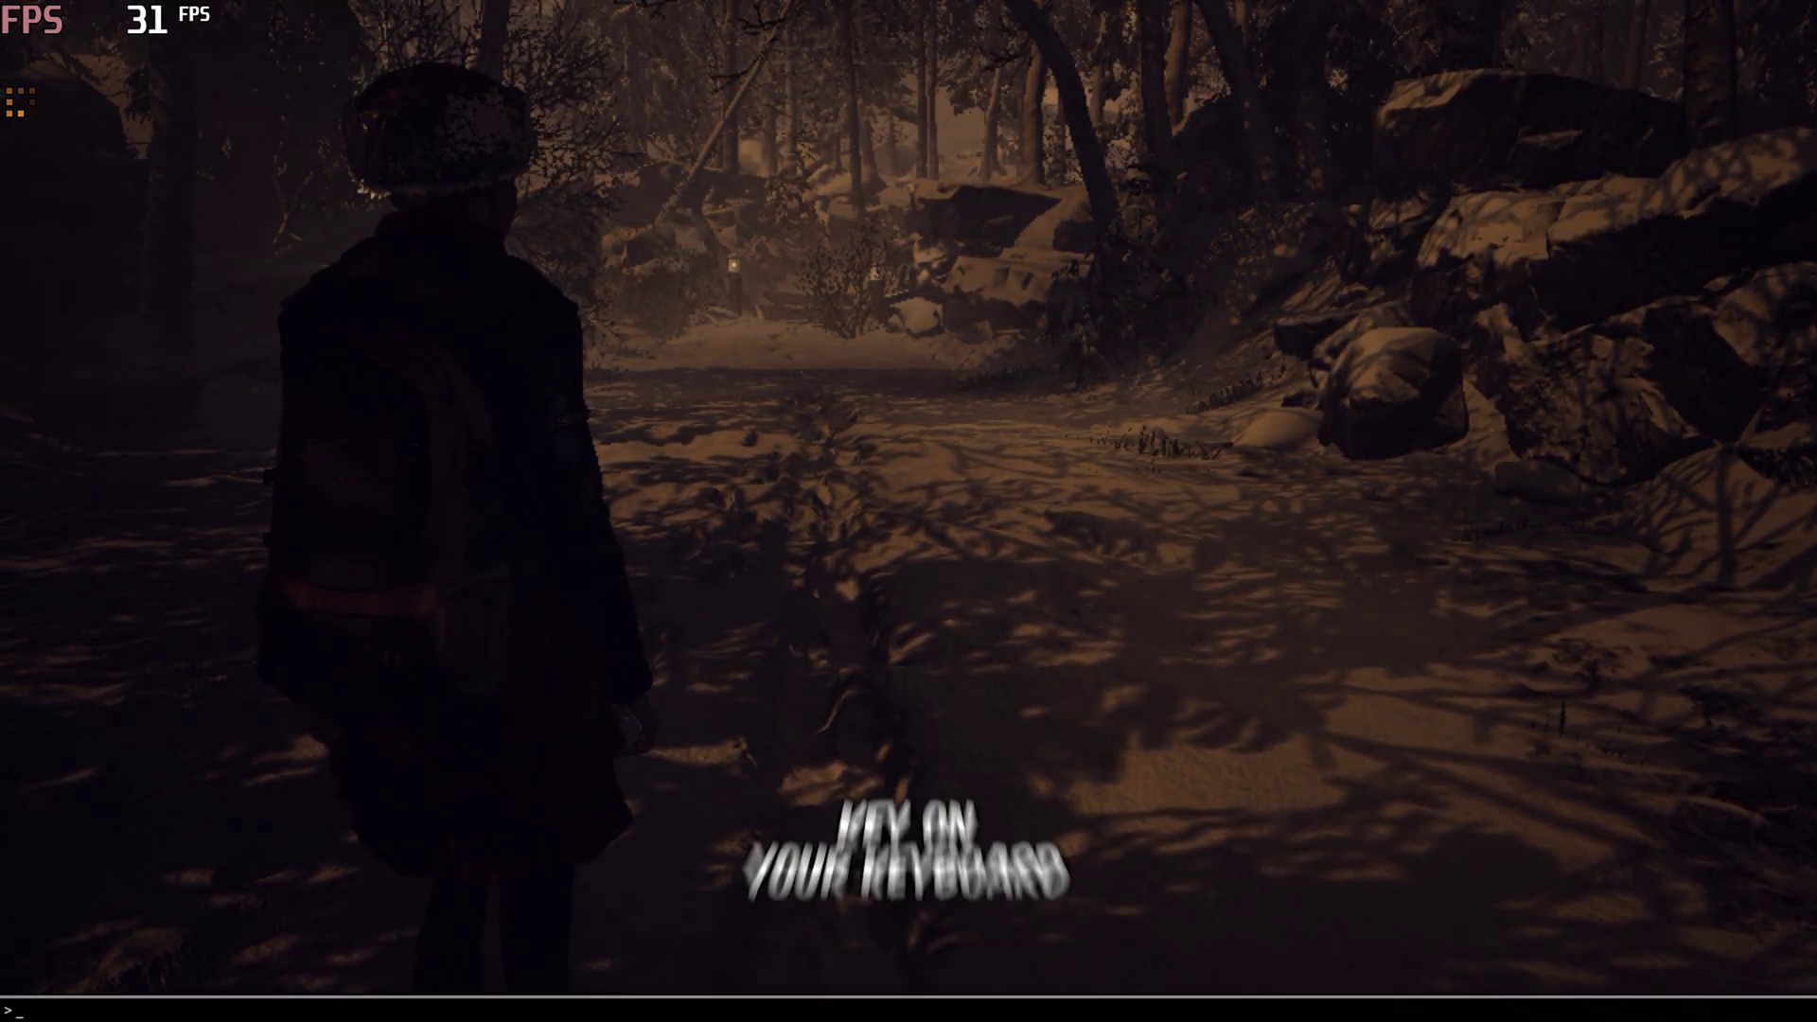
pyautogui.write('setres')
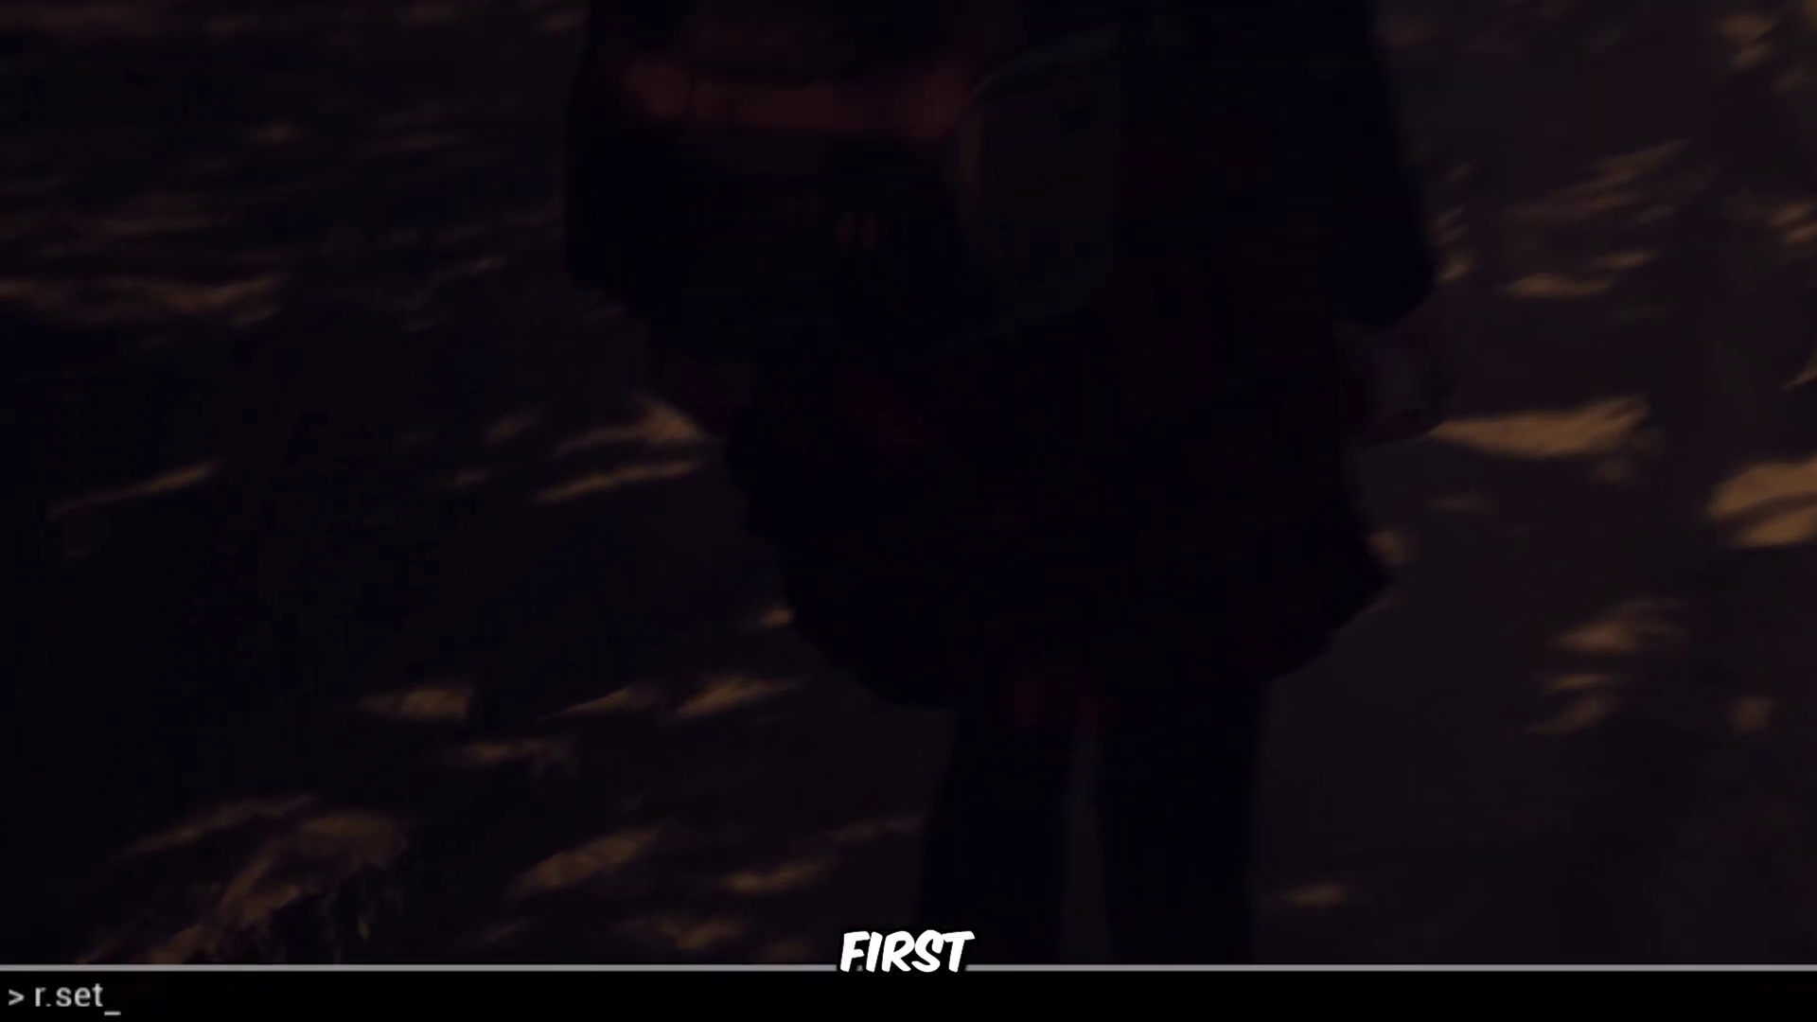
pyautogui.write(' 96')
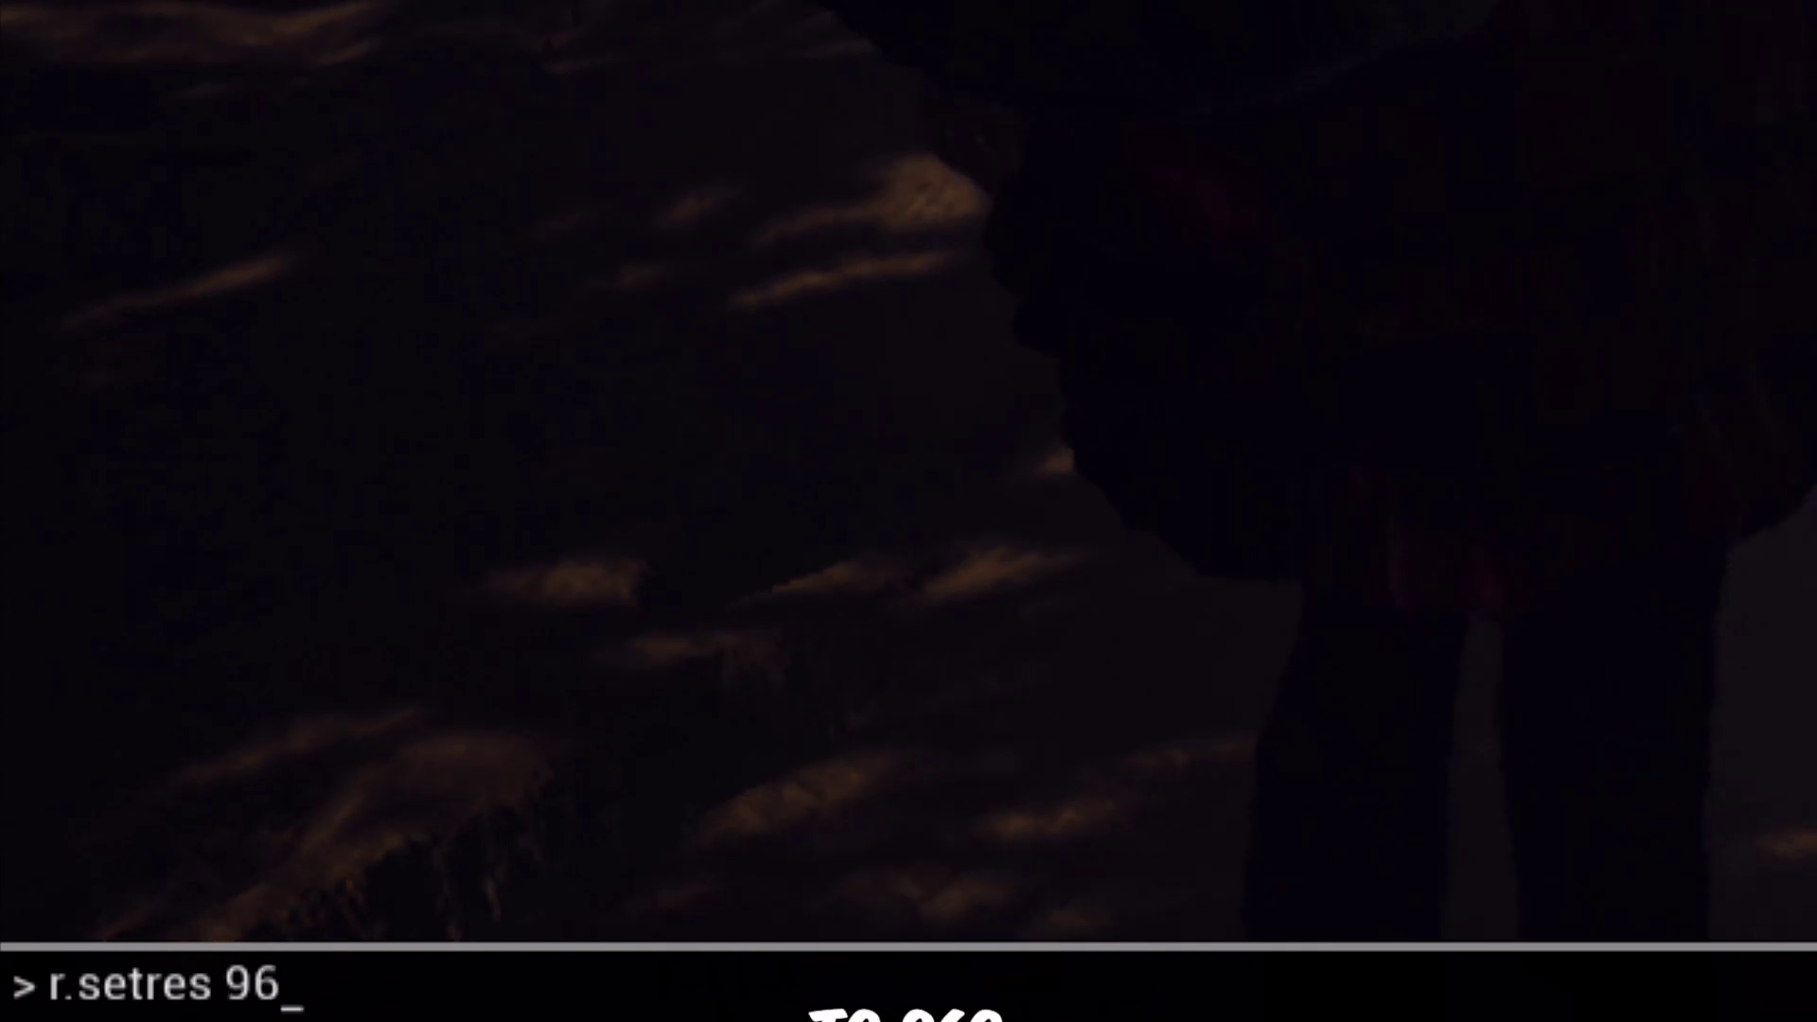
pyautogui.write('0x')
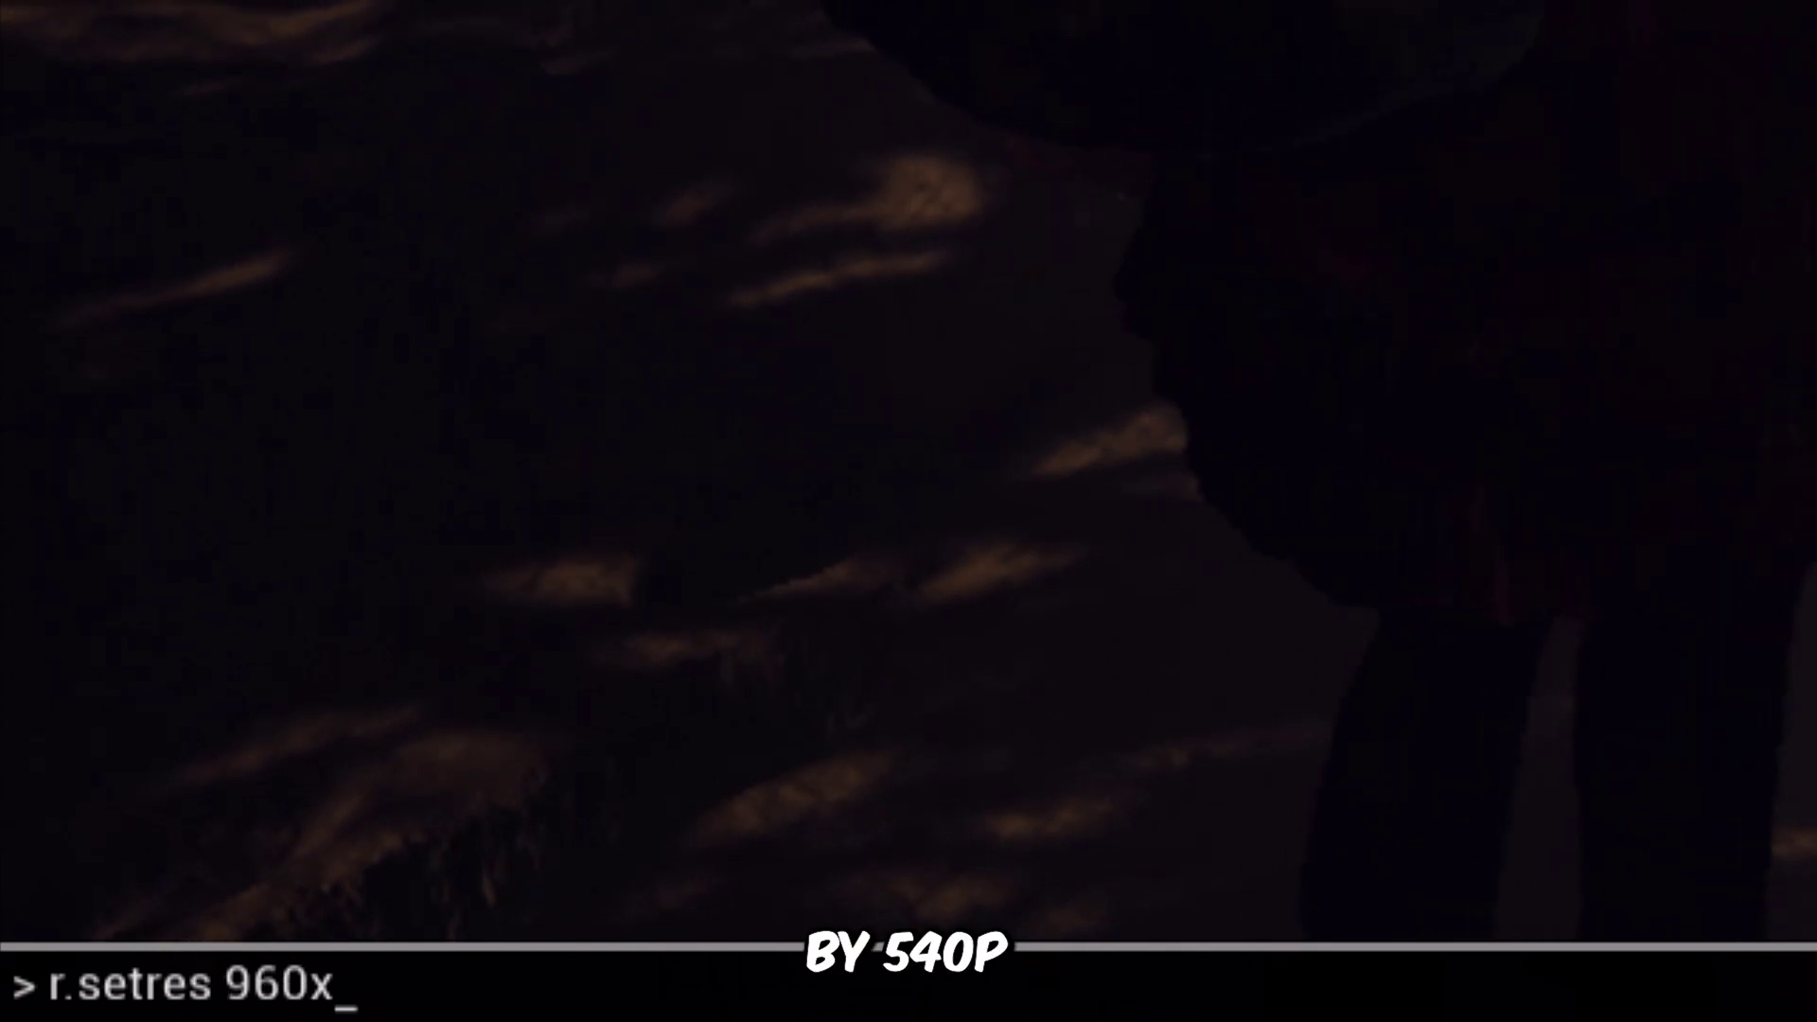
pyautogui.write('540f')
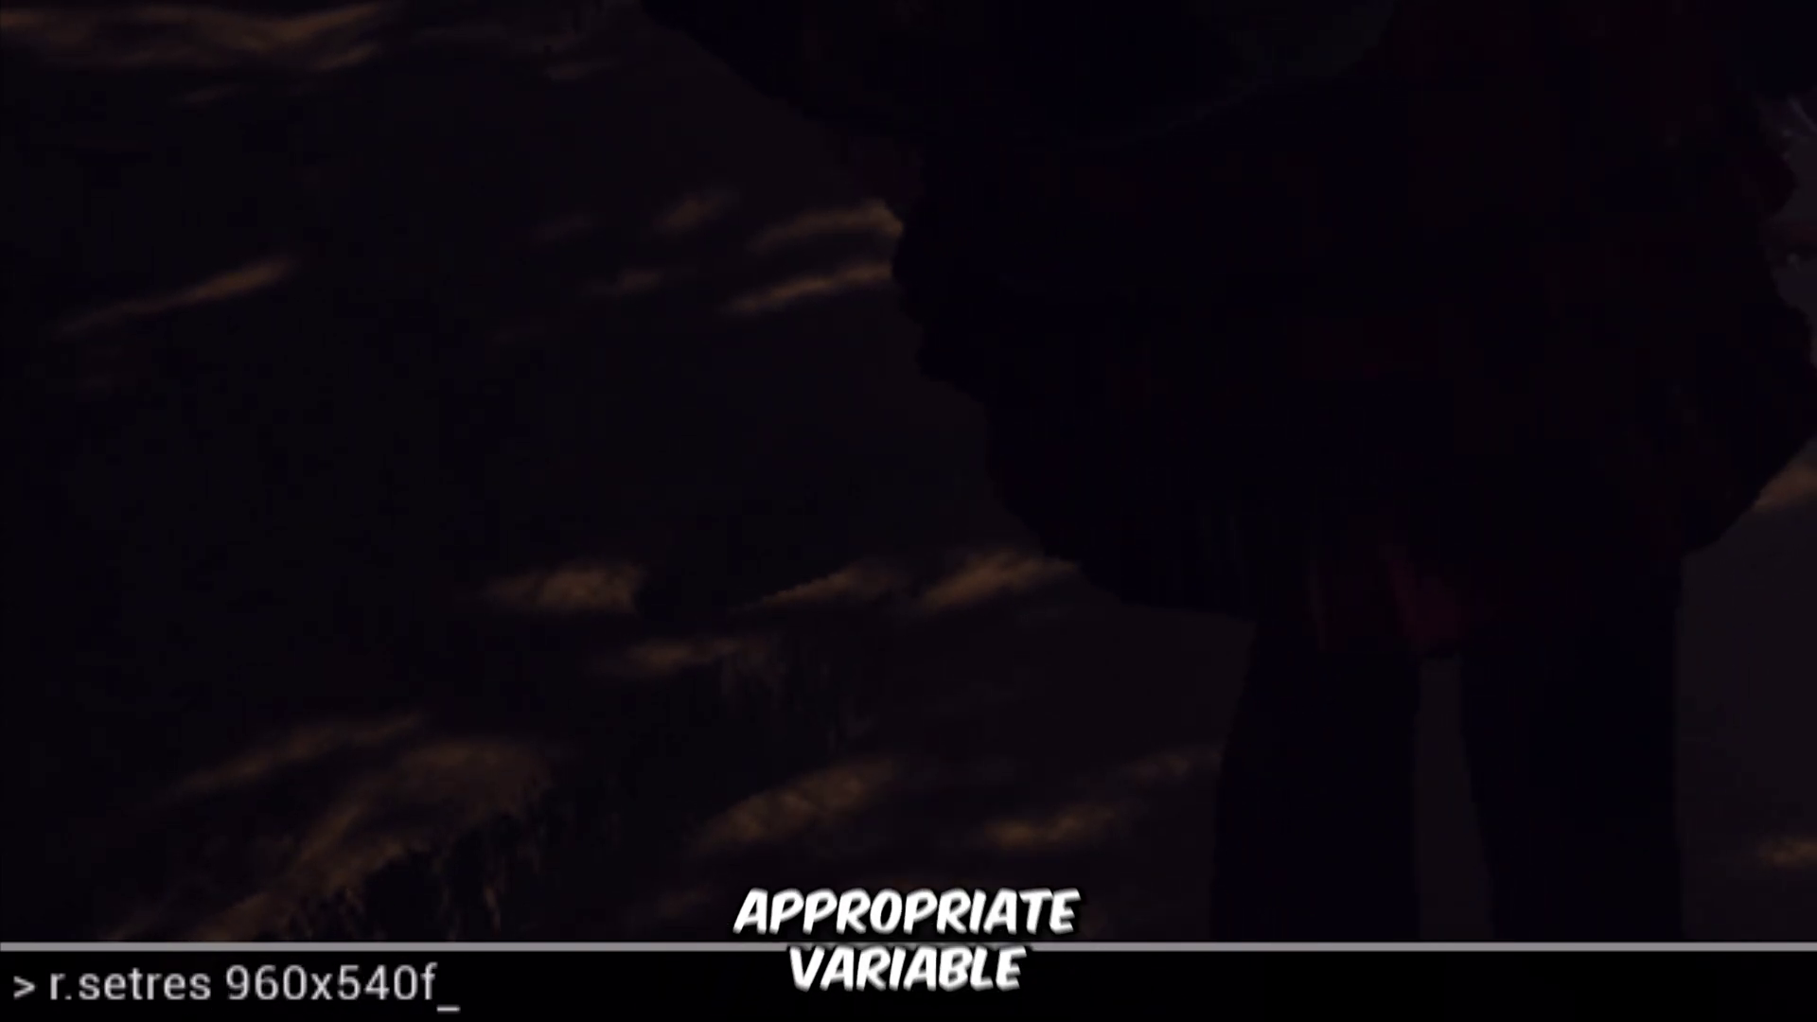
pyautogui.press('Return')
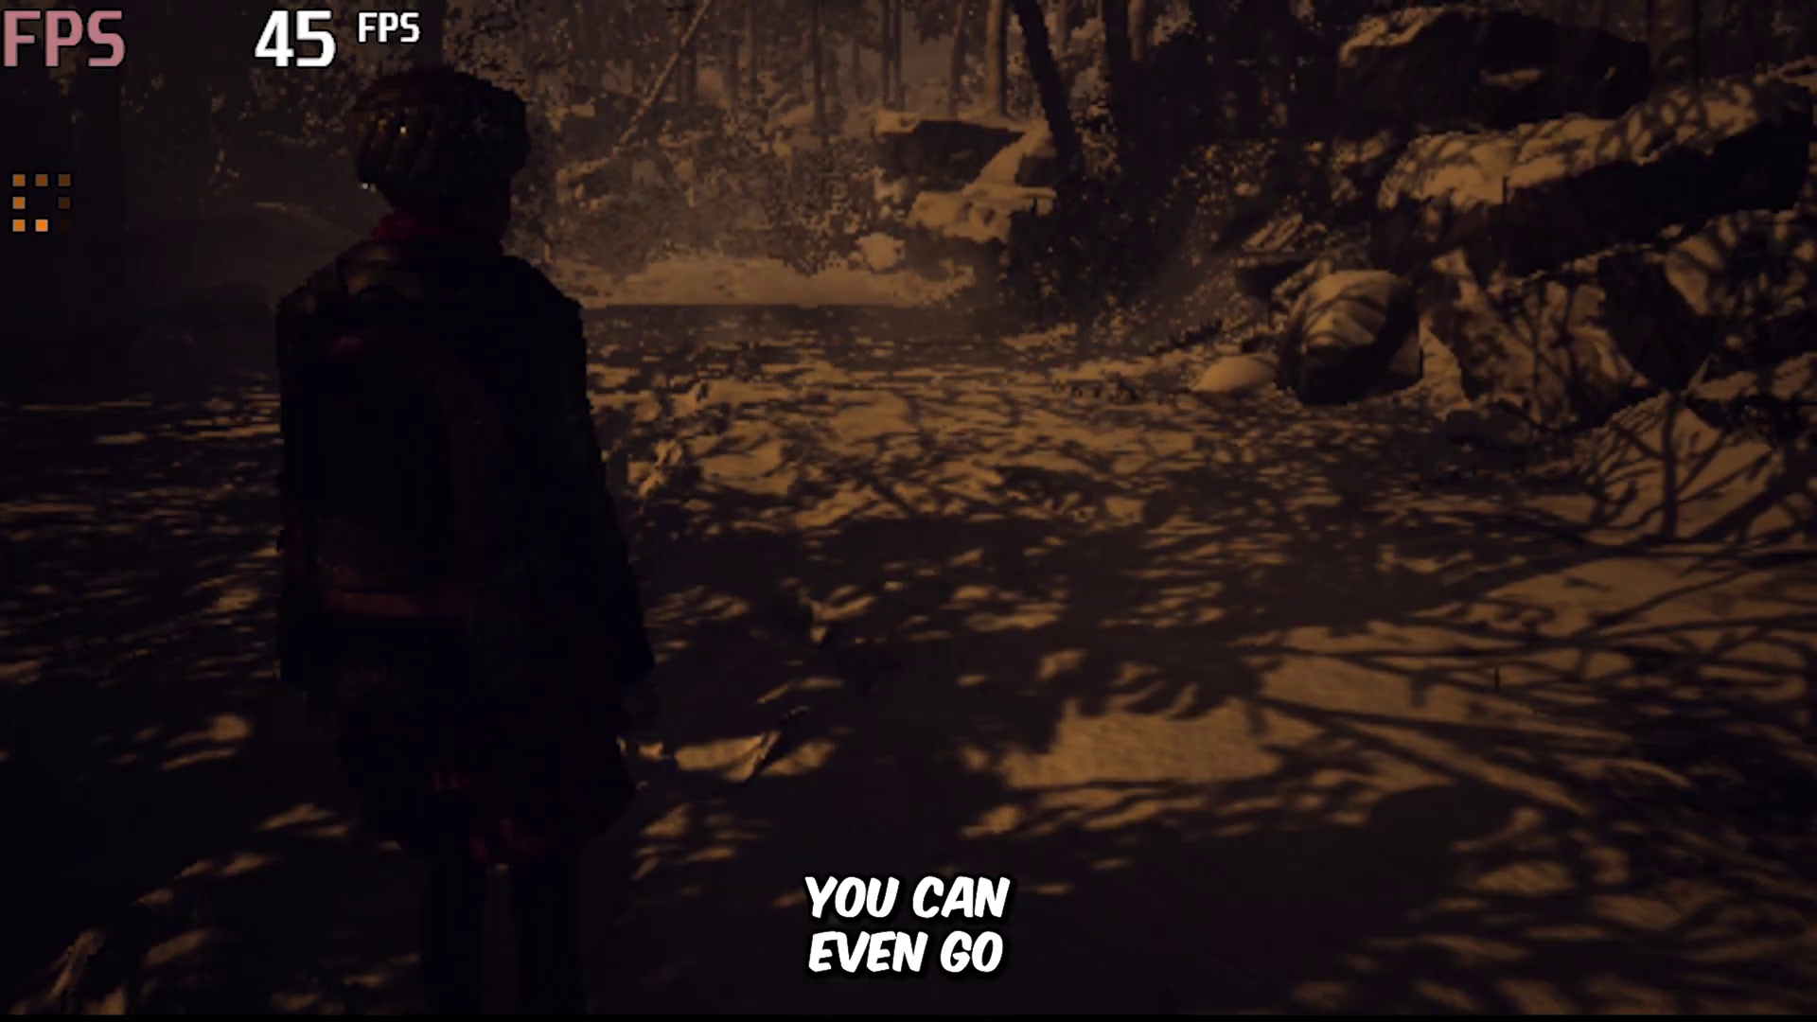
# - Turn off shadows by running r.shadowquality 0 in the game console
pyautogui.press('`')
pyautogui.write('r')
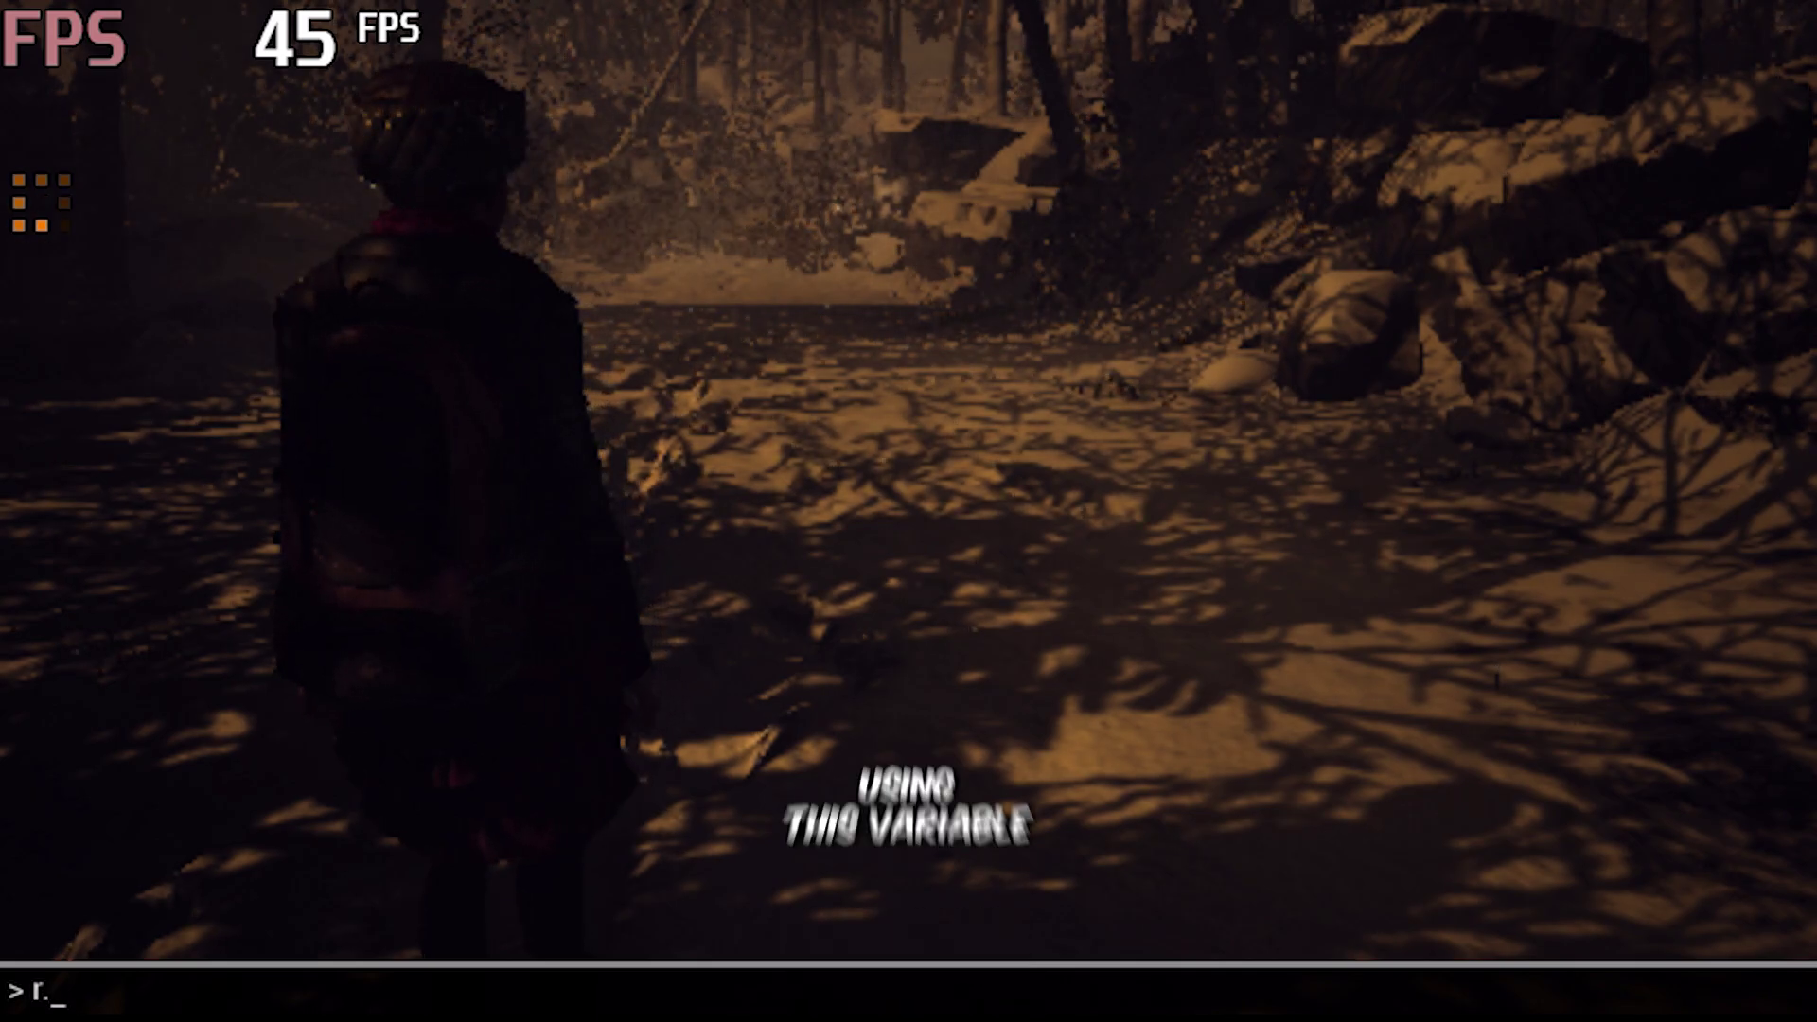
pyautogui.write('.shadowquality 0')
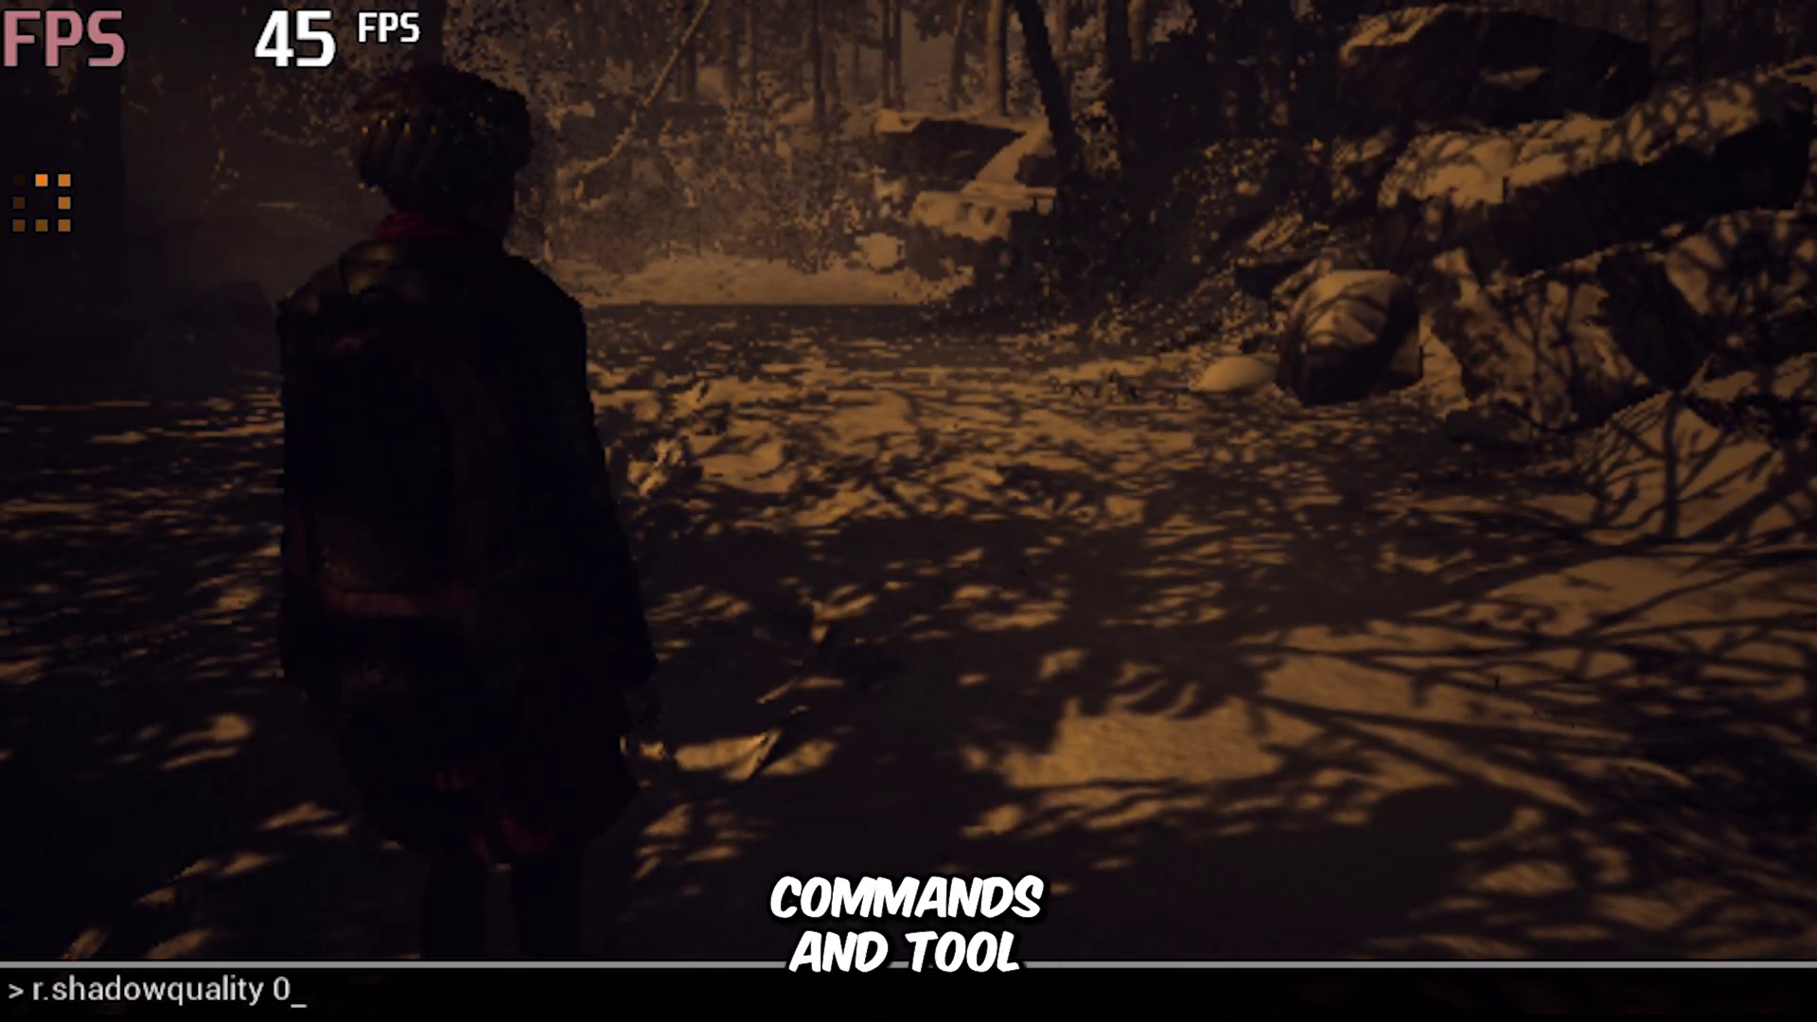
pyautogui.press('Return')
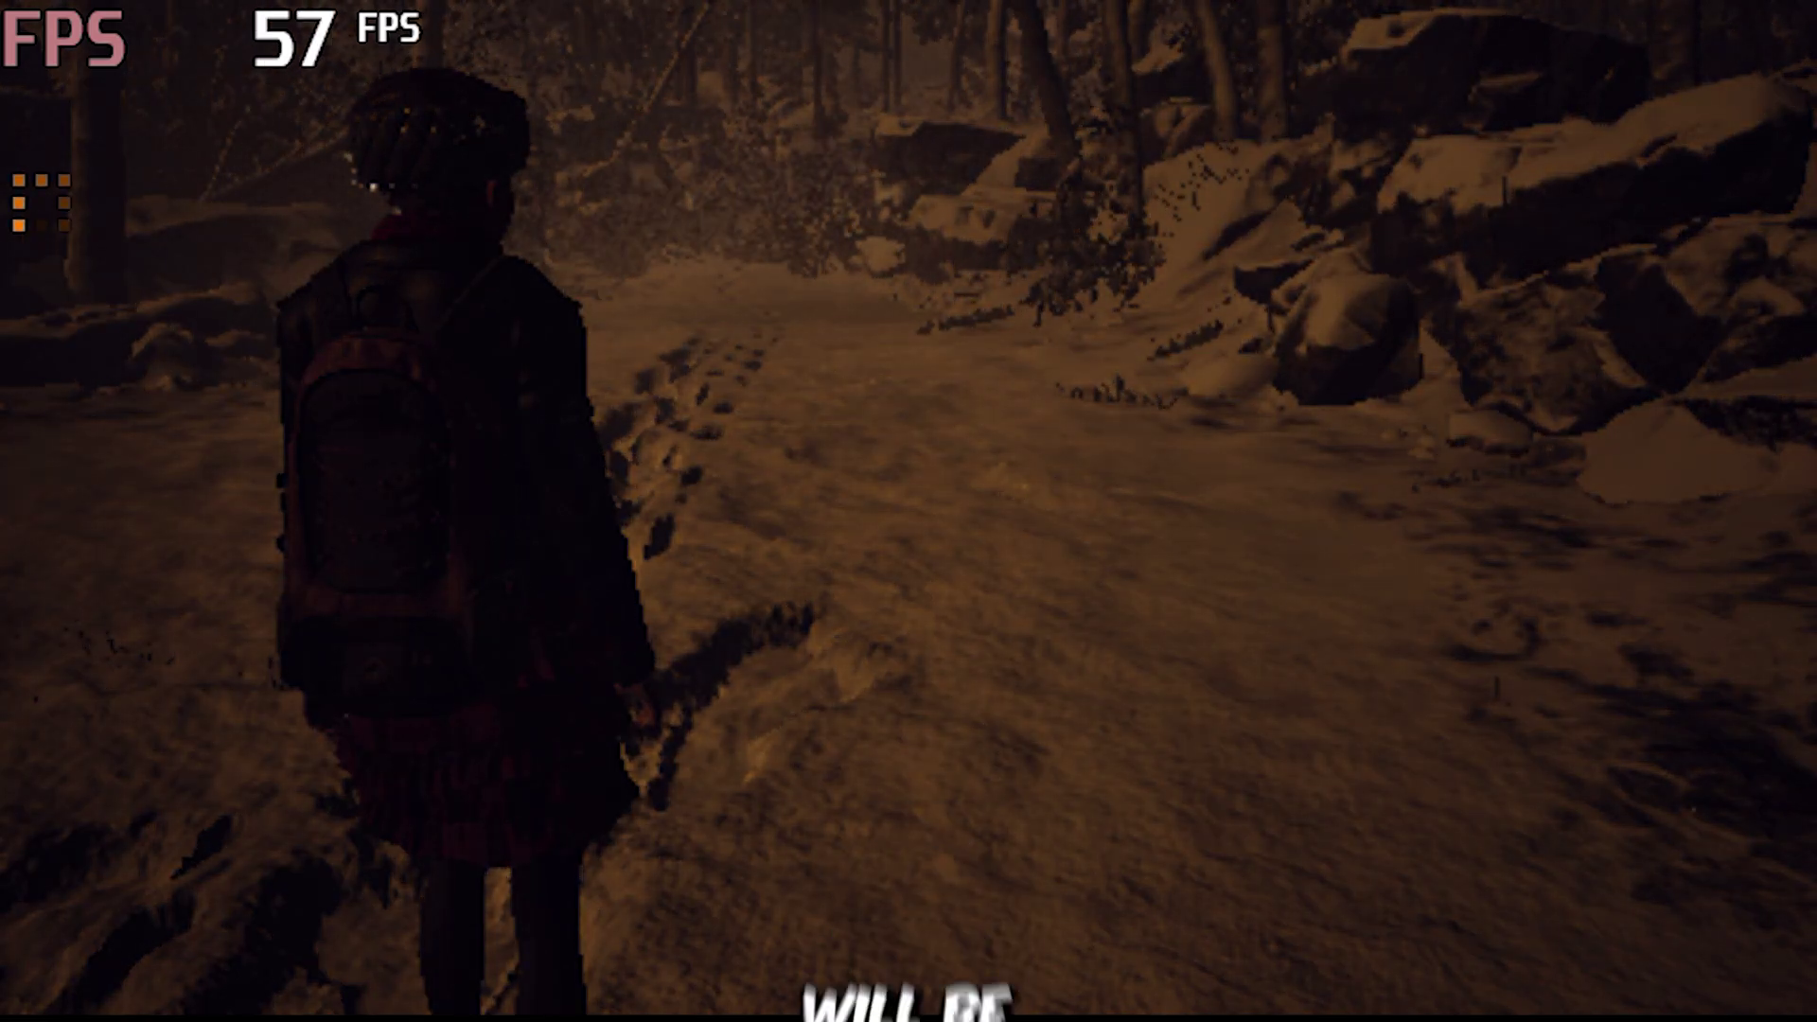
# - Disable motion blur with the console command r.motionblurquality 0
pyautogui.press('`')
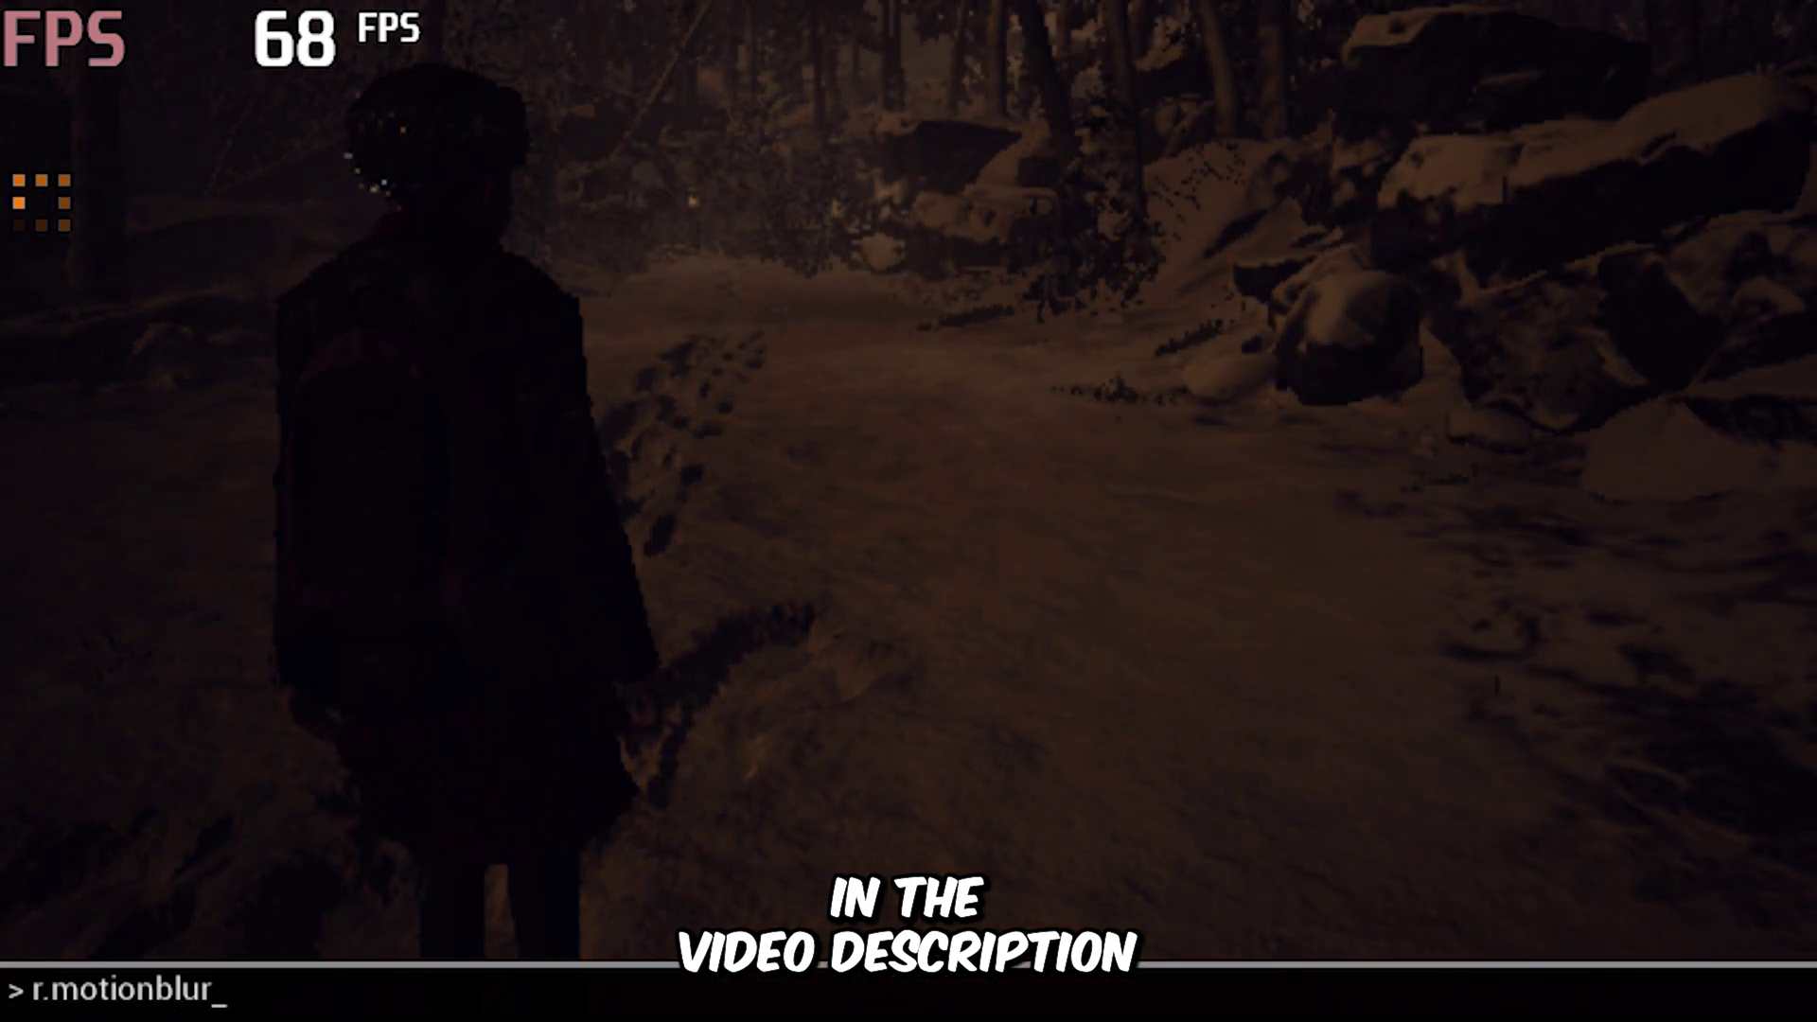
pyautogui.press('Return')
pyautogui.press('`')
pyautogui.press('`')
pyautogui.press('`')
# - Disable lens flares and bloom with the console commands r.lensflarequality 0 and r.bloomquality 0
pyautogui.press('`')
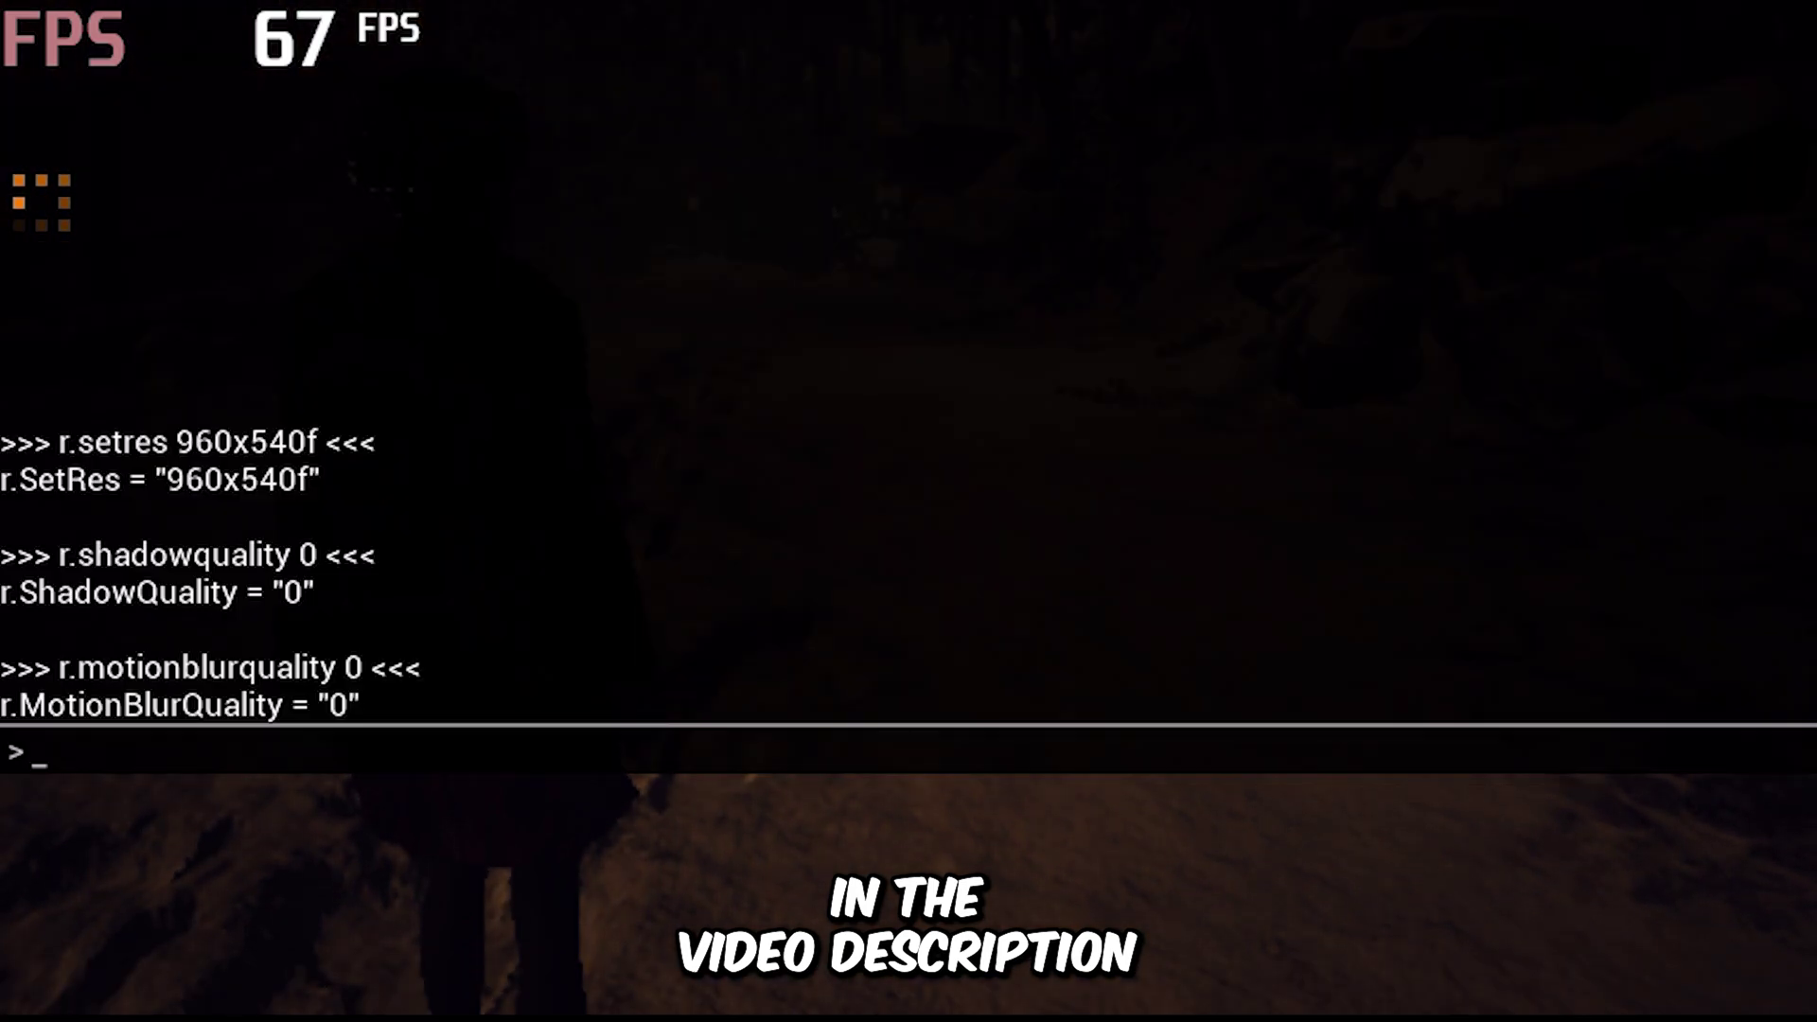
pyautogui.write('r.lensflarequality 0')
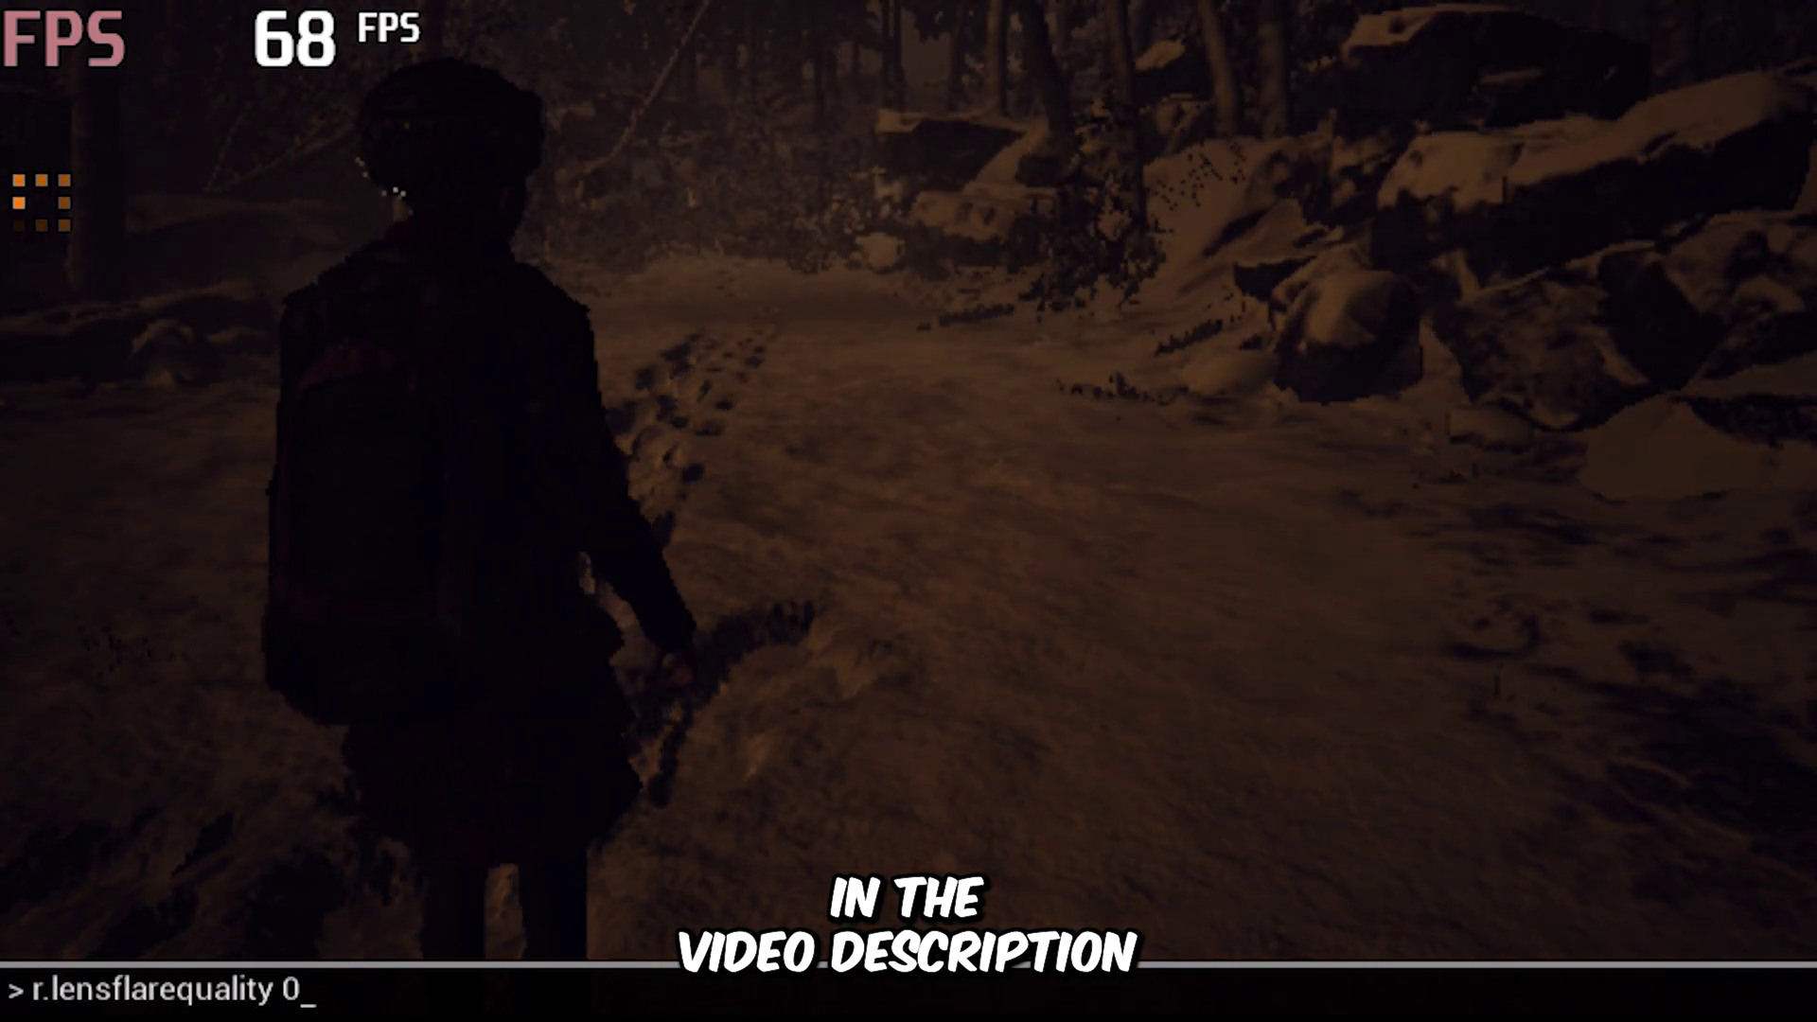
pyautogui.press('Return')
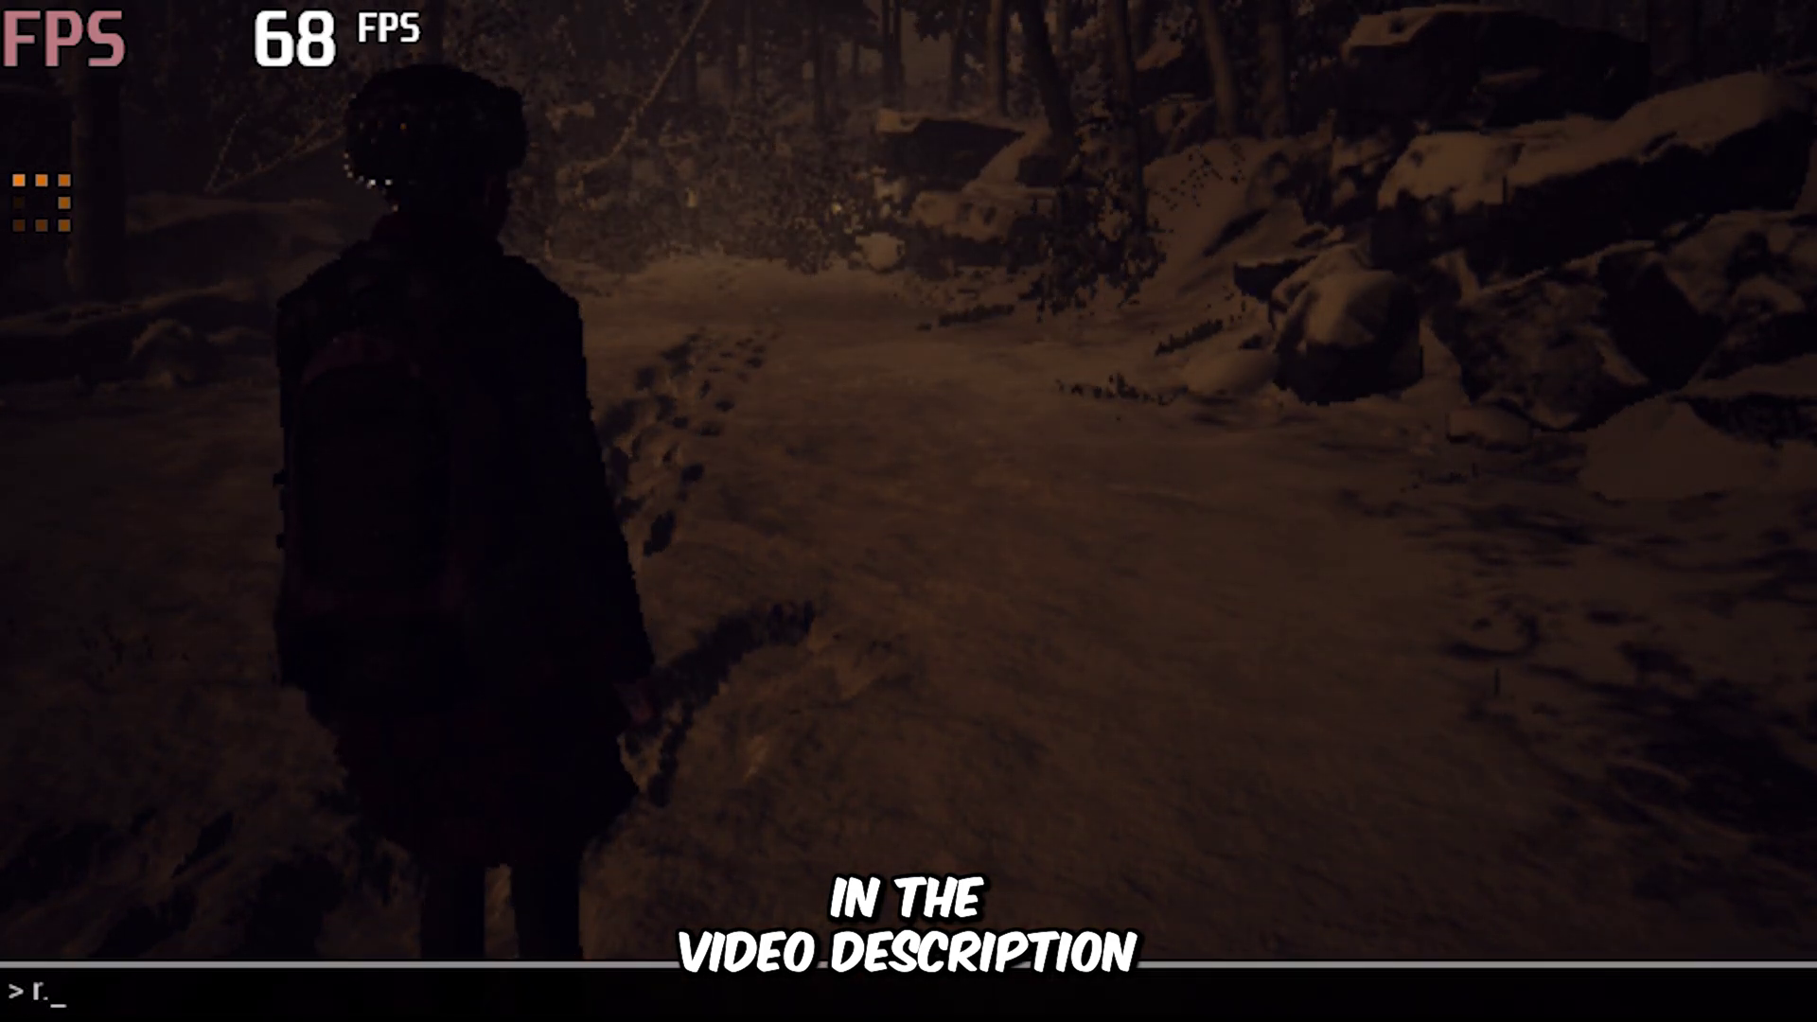
pyautogui.write('r.bloomquality 0')
pyautogui.press('Return')
# - Disable depth of field with r.depthoffieldquality 0 and run the r.ssr quality command for screen-space reflections
pyautogui.press('`')
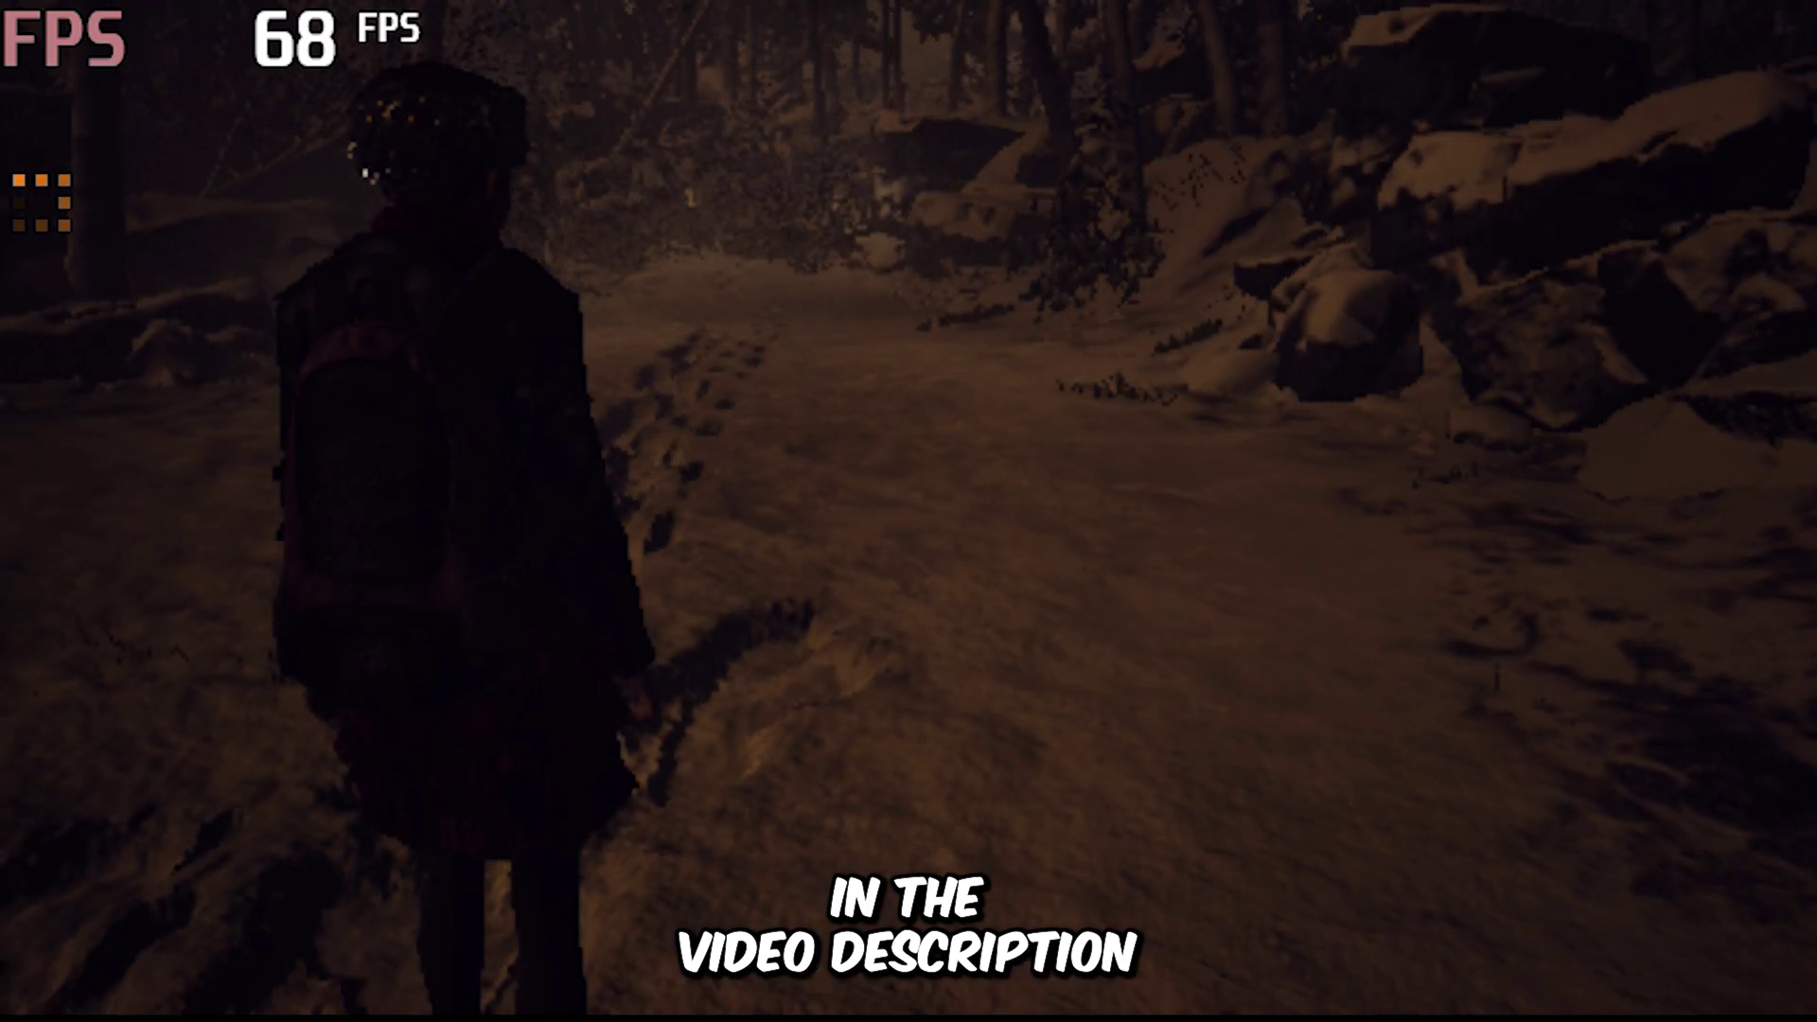
pyautogui.press('`')
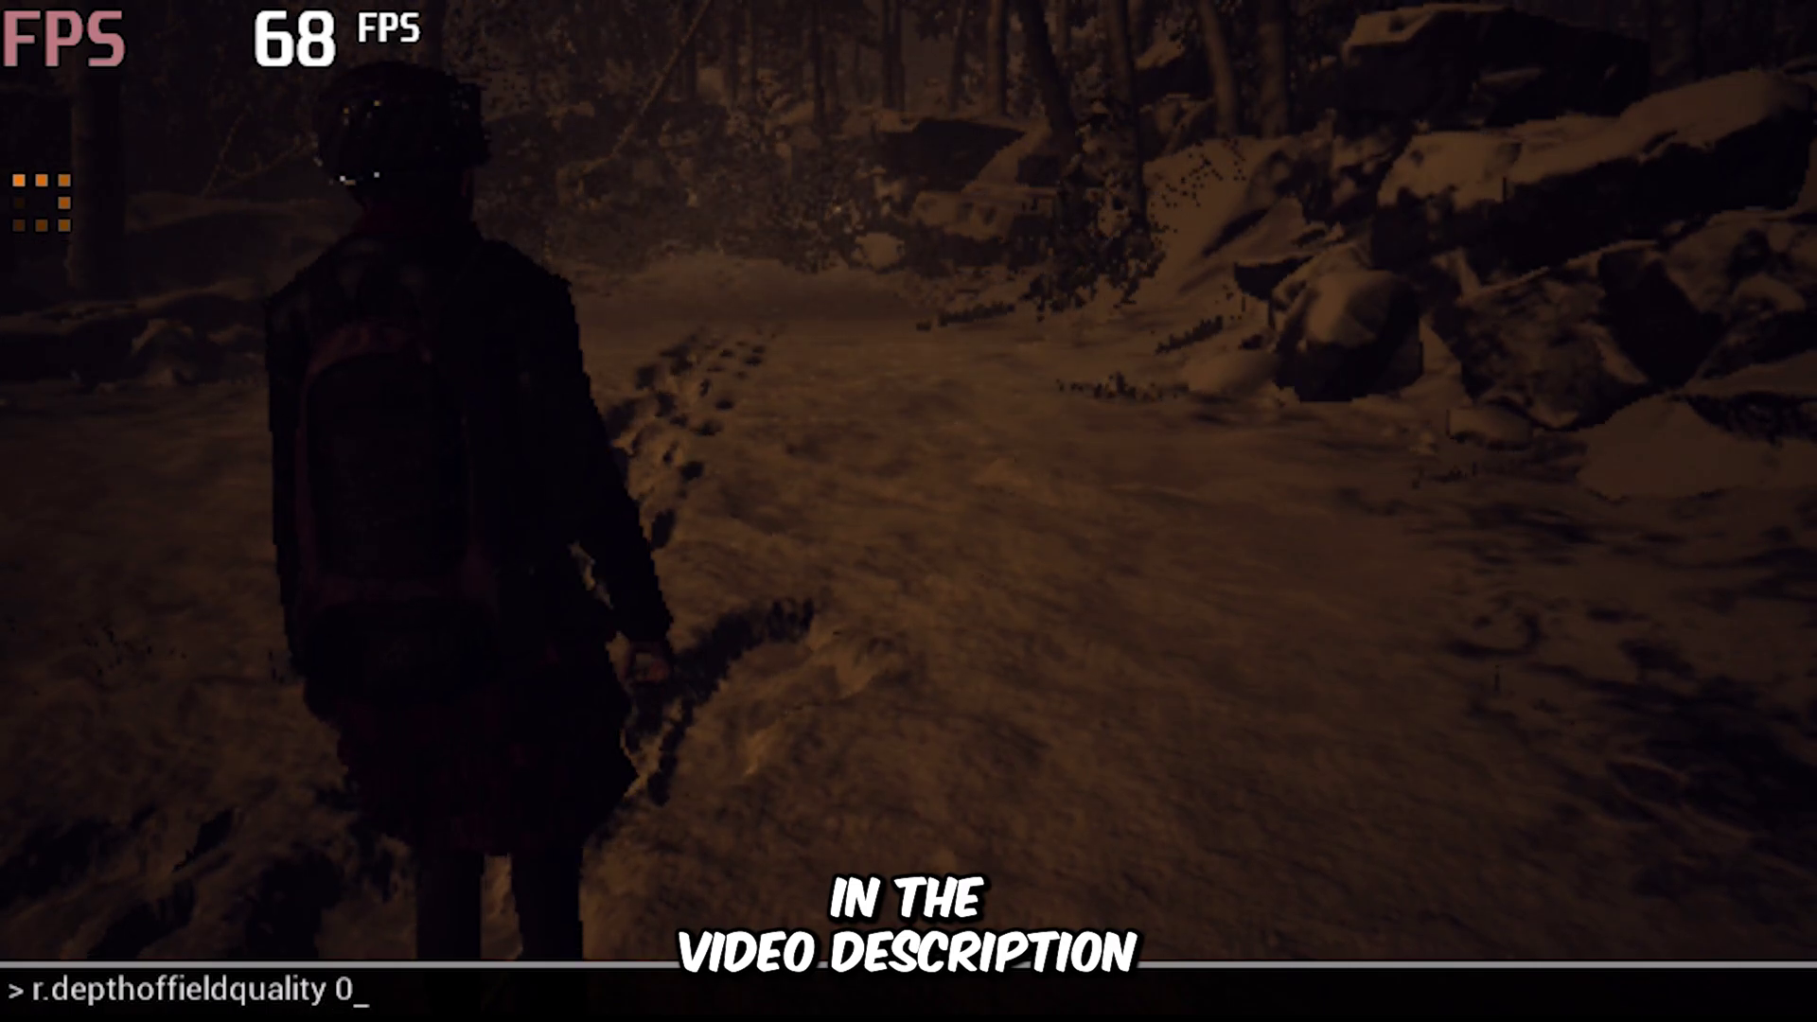
pyautogui.press('Return')
pyautogui.press('`')
pyautogui.write('r.ssr.')
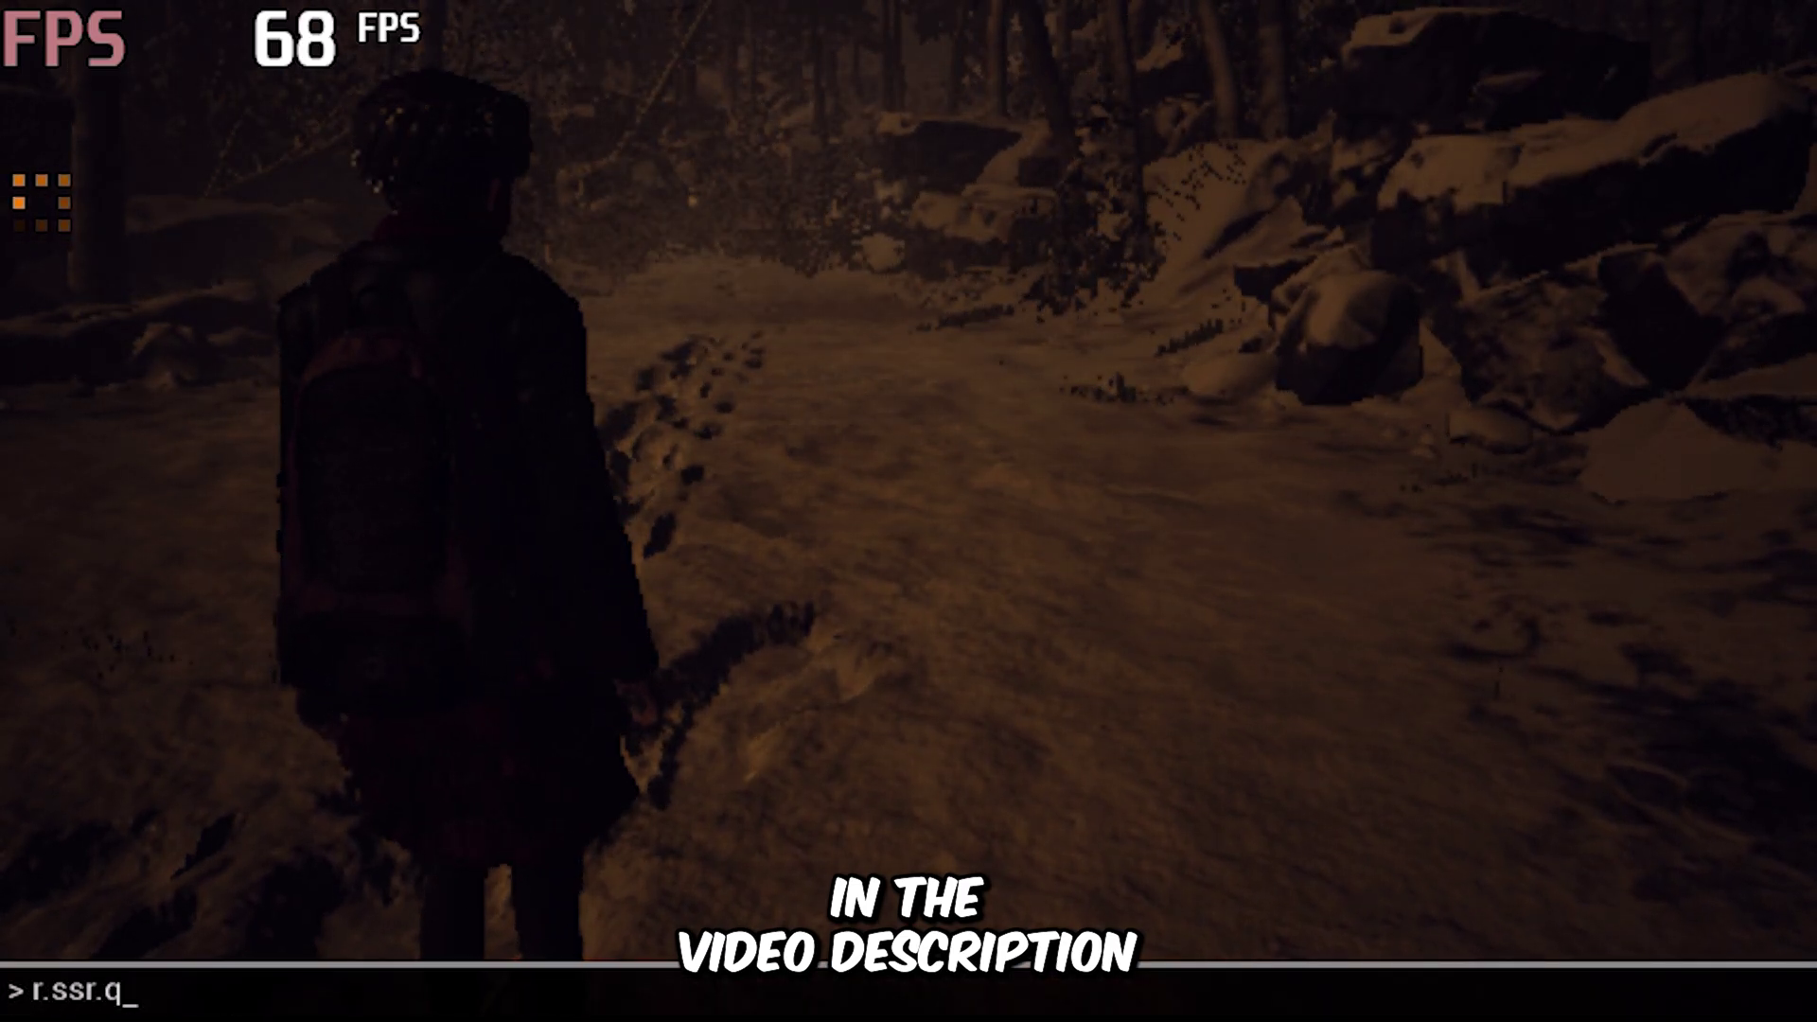
pyautogui.press('Return')
# - Set the maximum anisotropic filtering to 0 with the console command r.maxanisotropy 0
pyautogui.press('`')
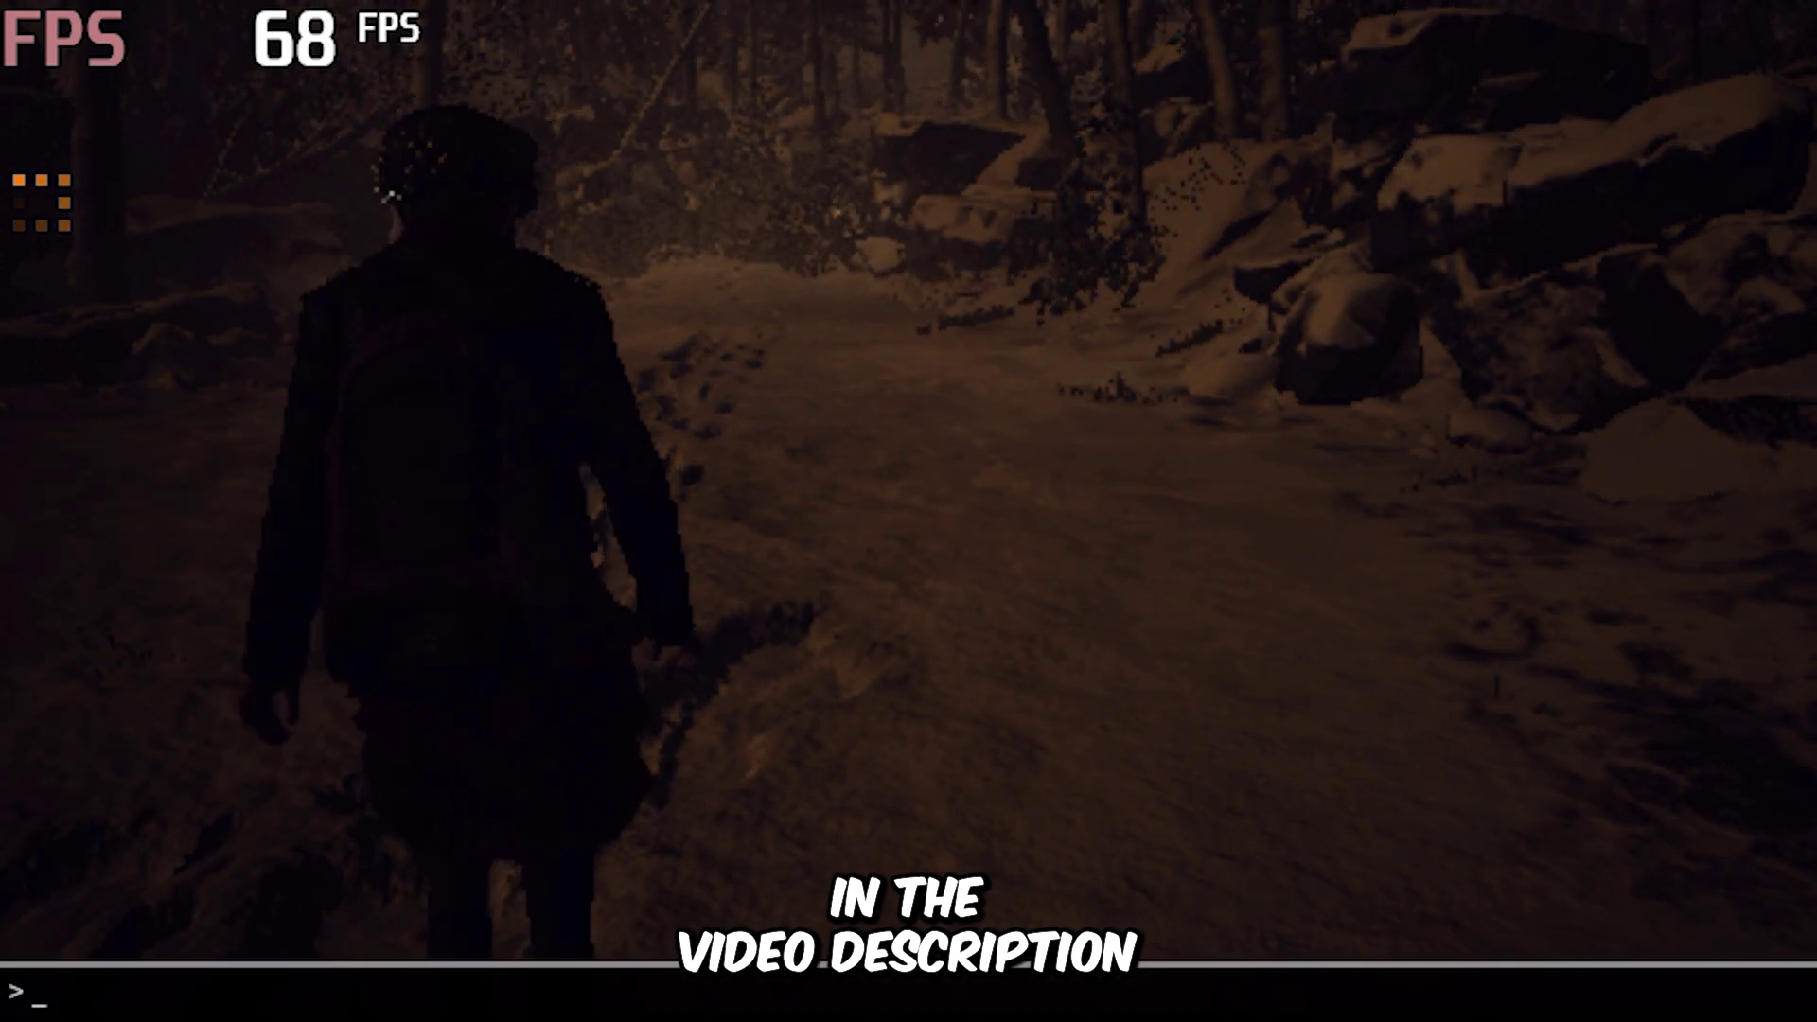
pyautogui.write('r.maxanisotropy')
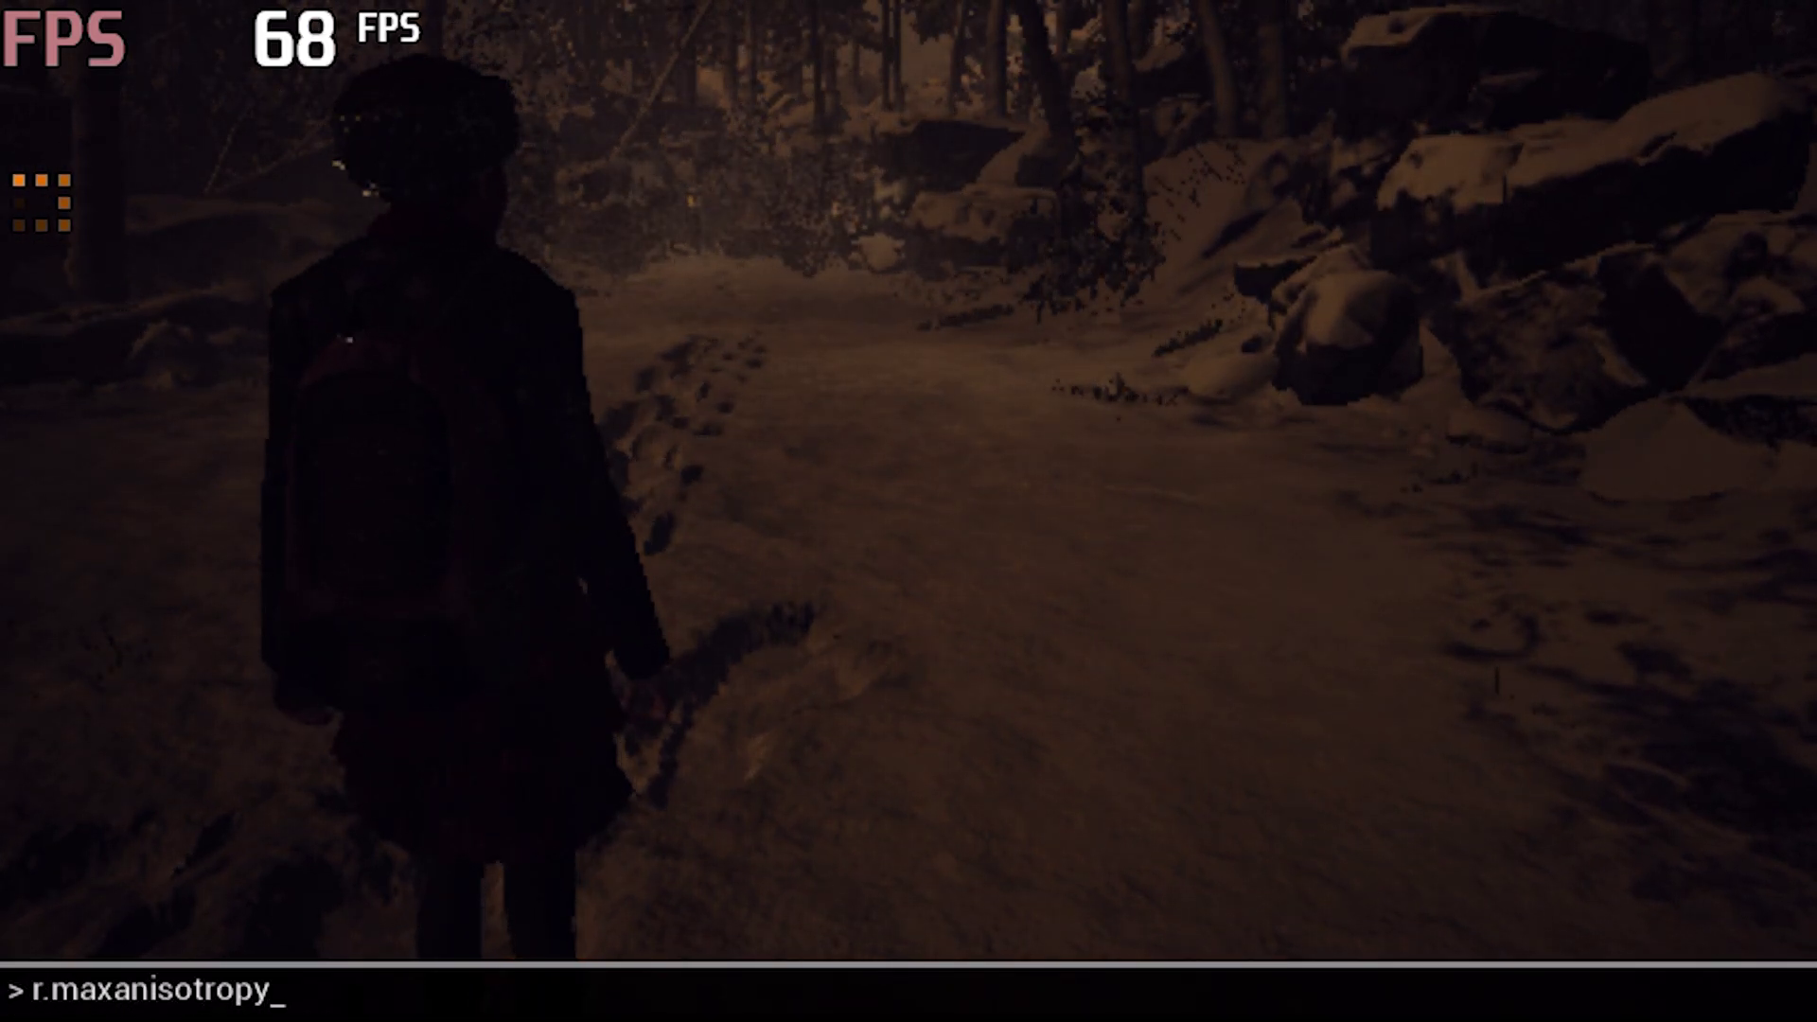
pyautogui.write(' 0')
pyautogui.press('Return')
# - Turn the fog off with r.fog 0 and back on with r.fog 1 in the console
pyautogui.press('`')
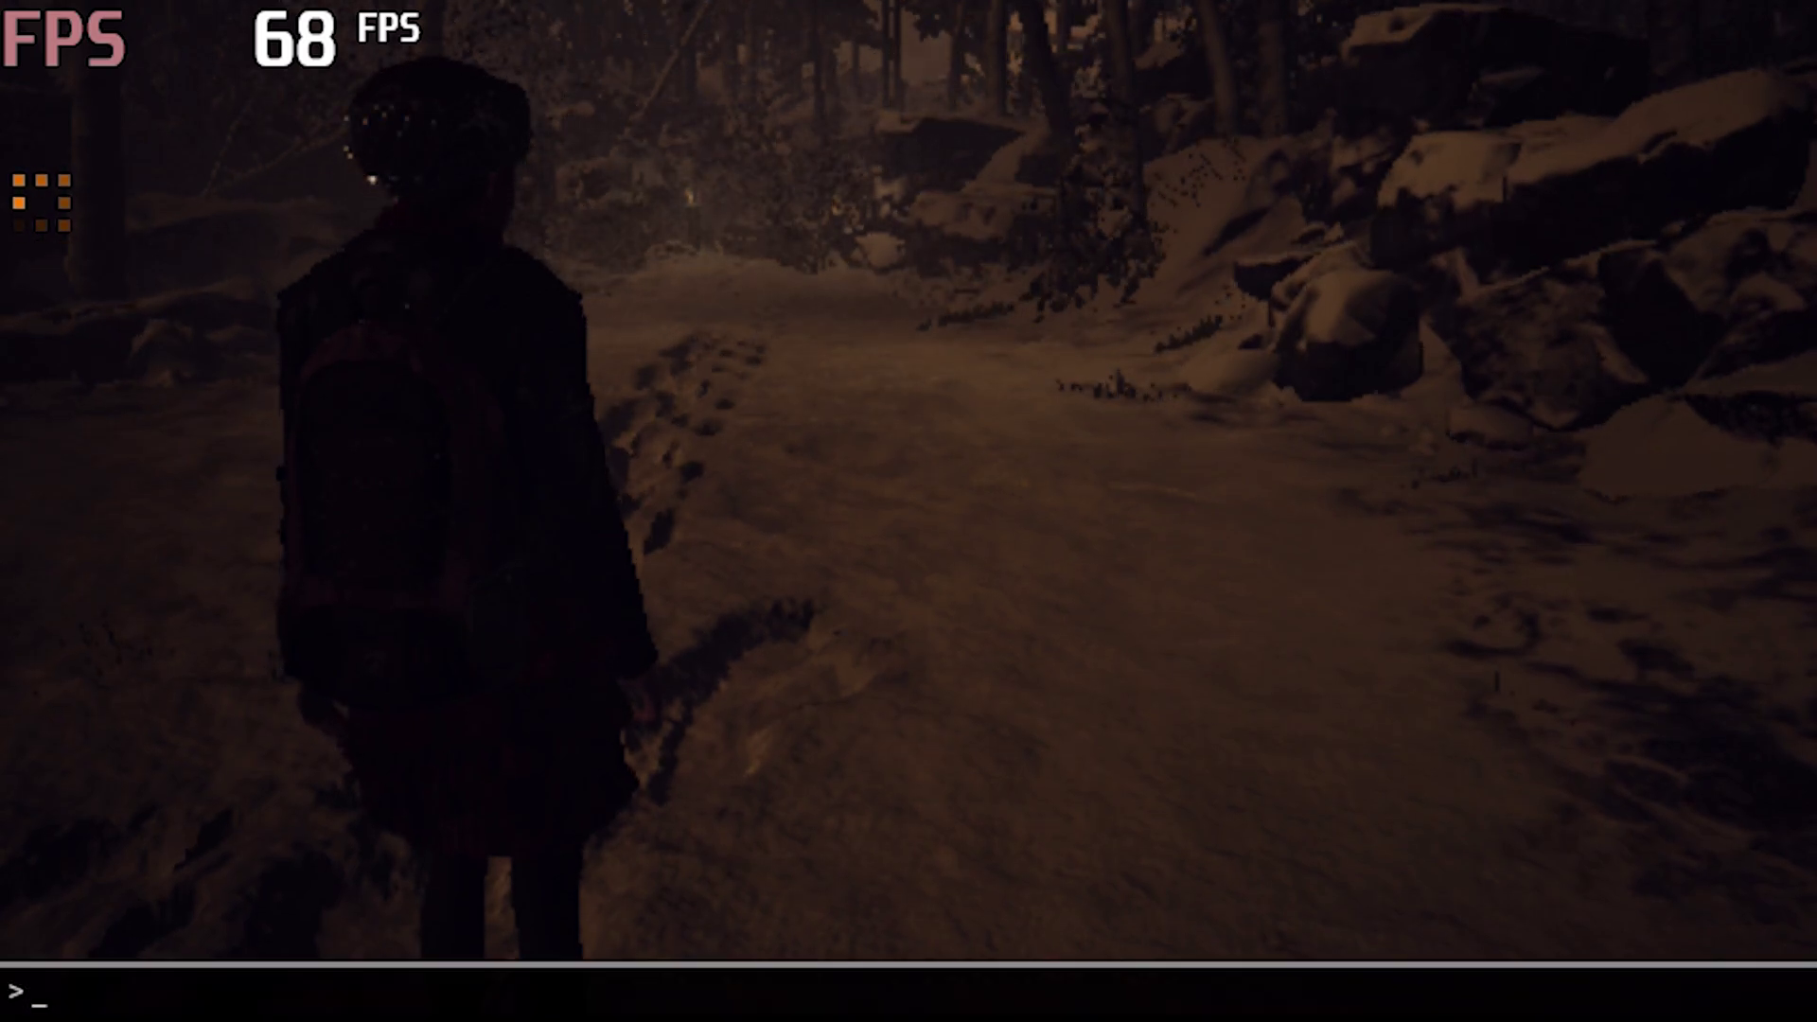
pyautogui.write('r.fog 0')
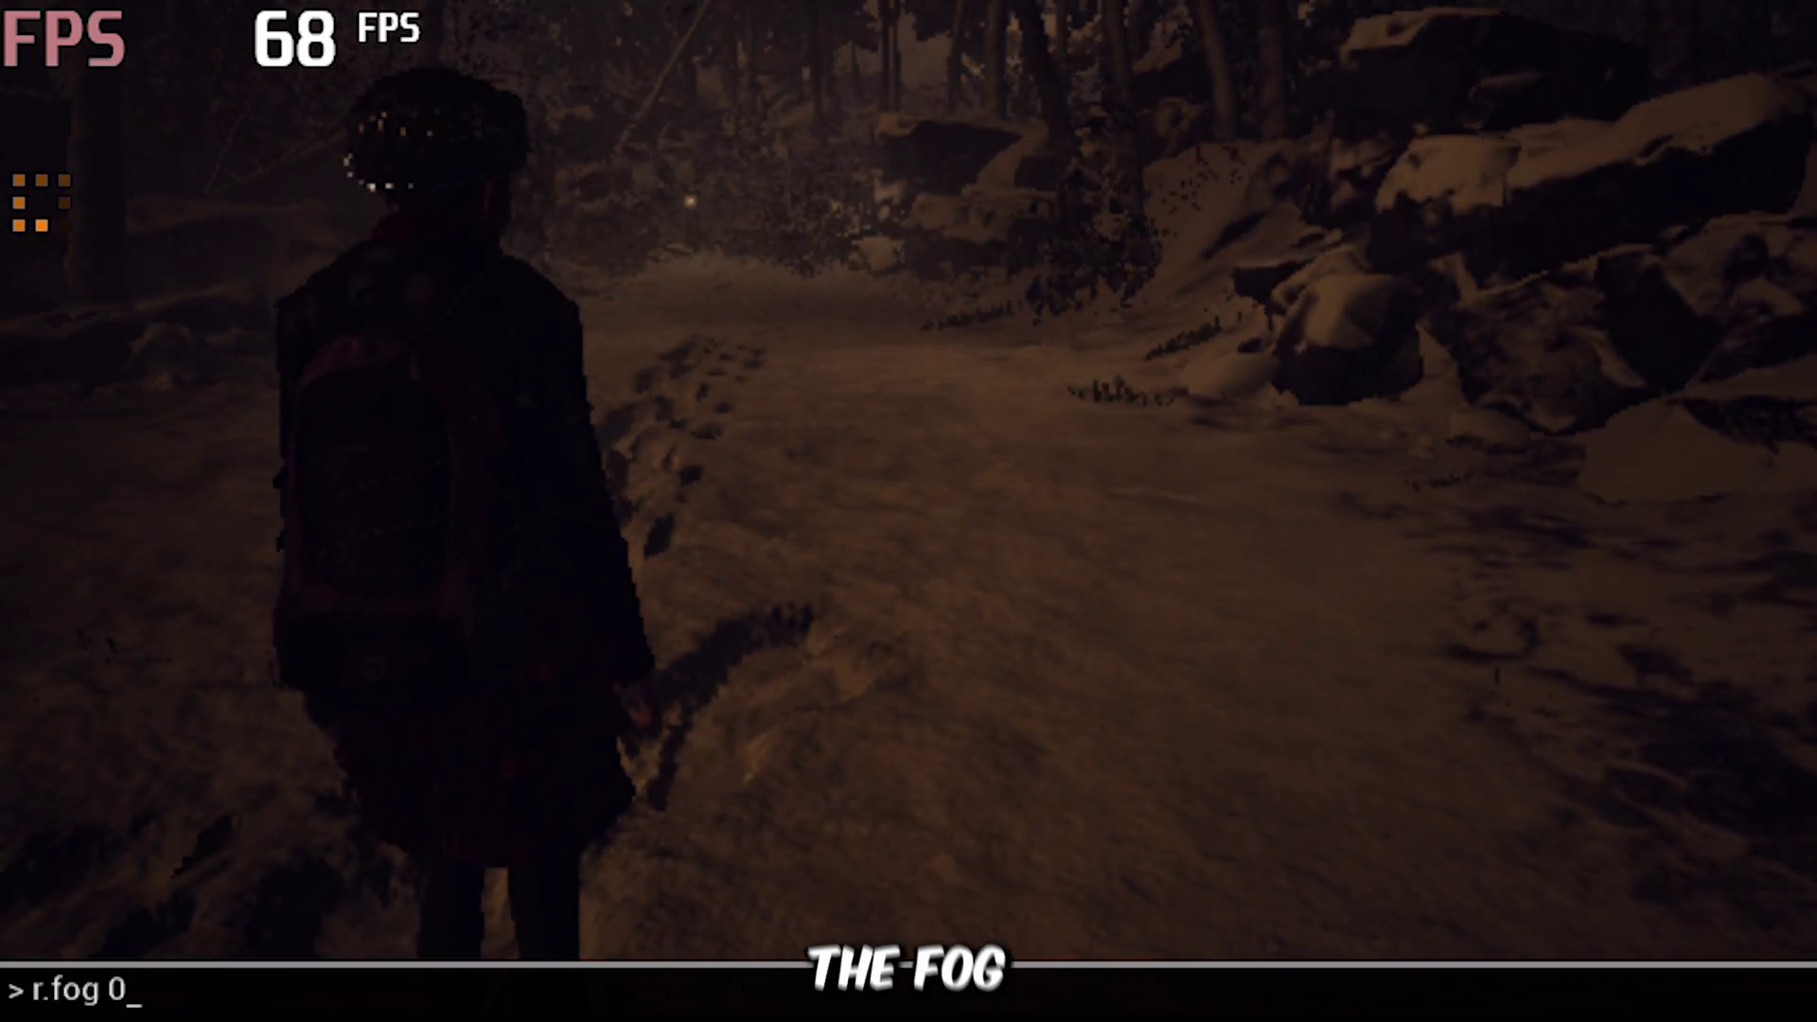
pyautogui.press('Return')
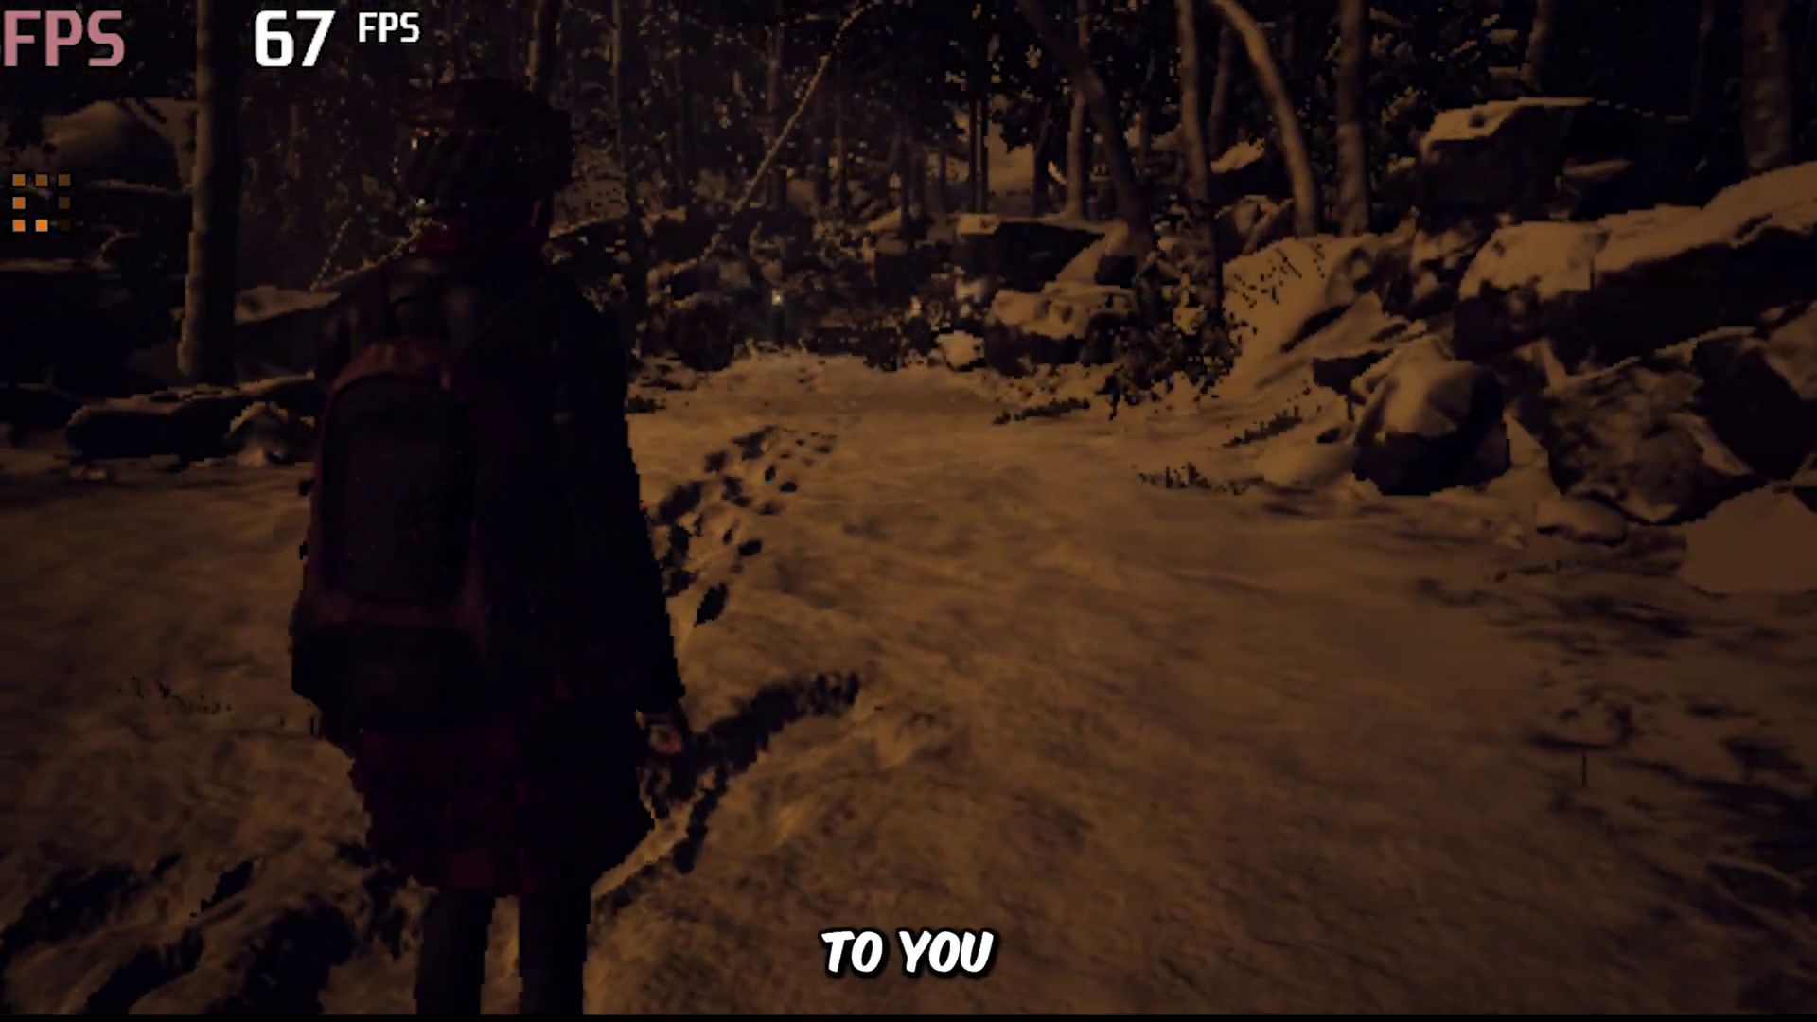
pyautogui.press('`')
pyautogui.write('r.fog 1')
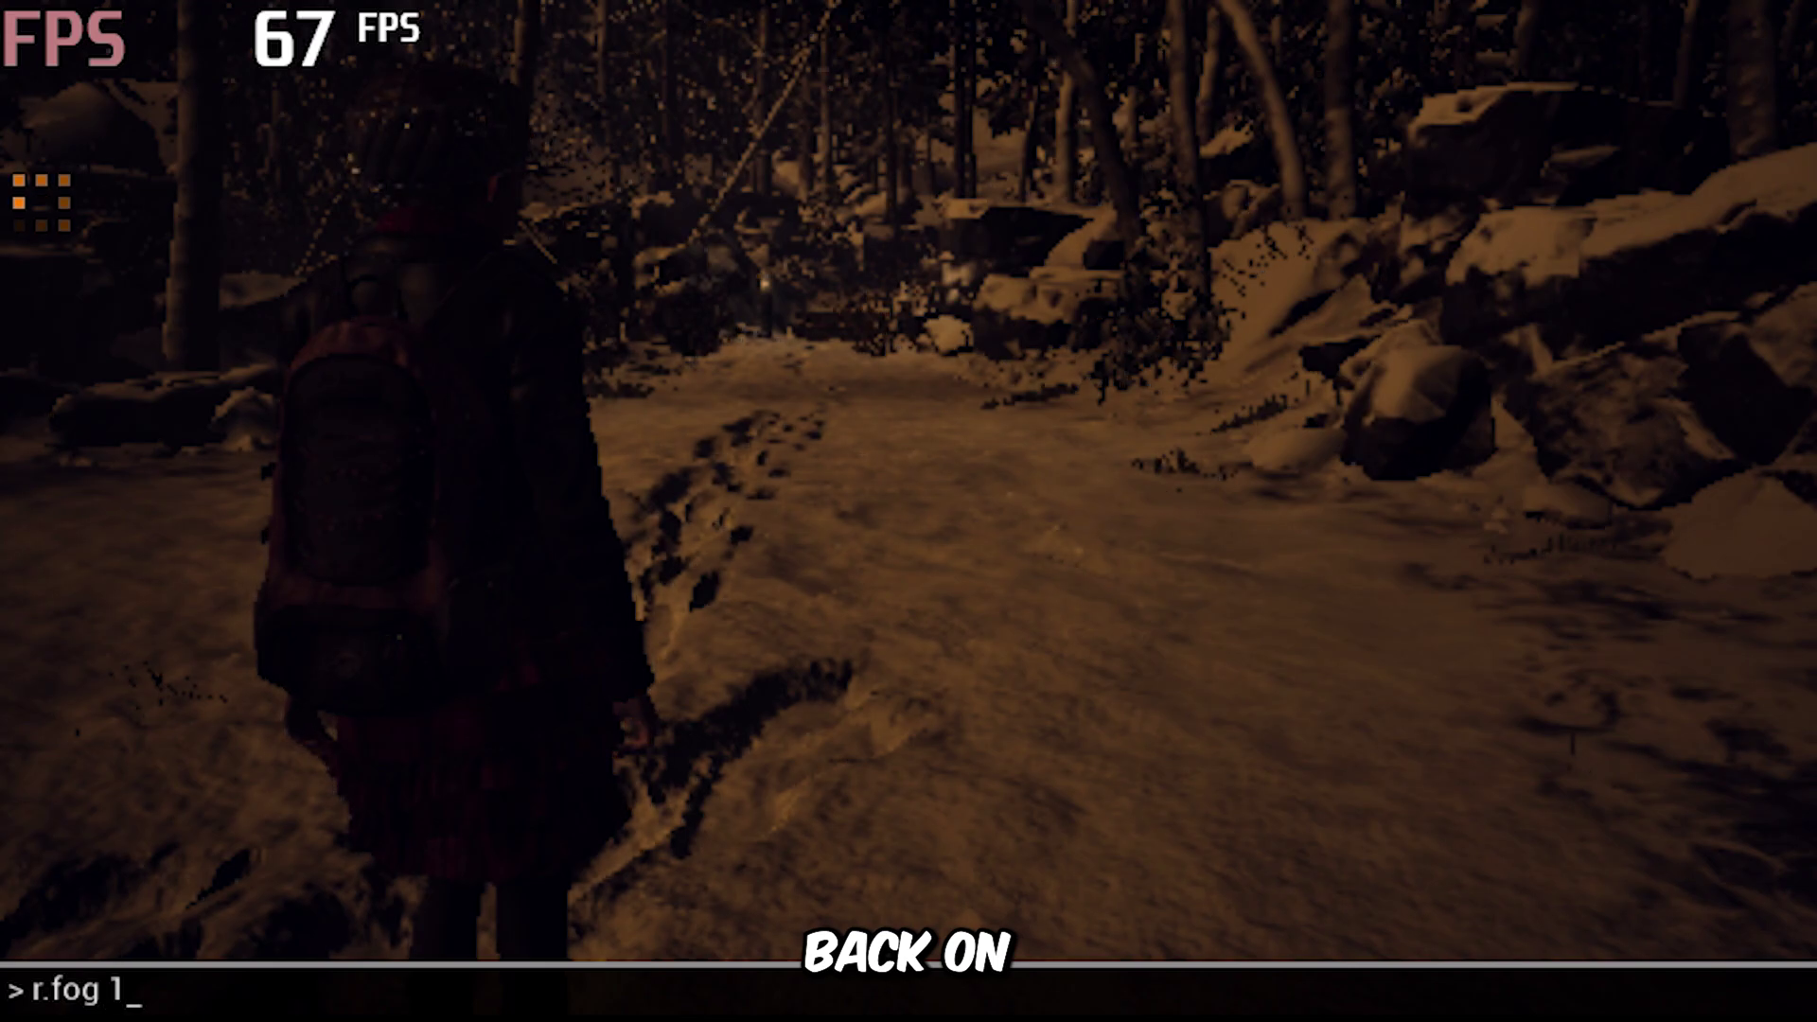
pyautogui.press('Return')
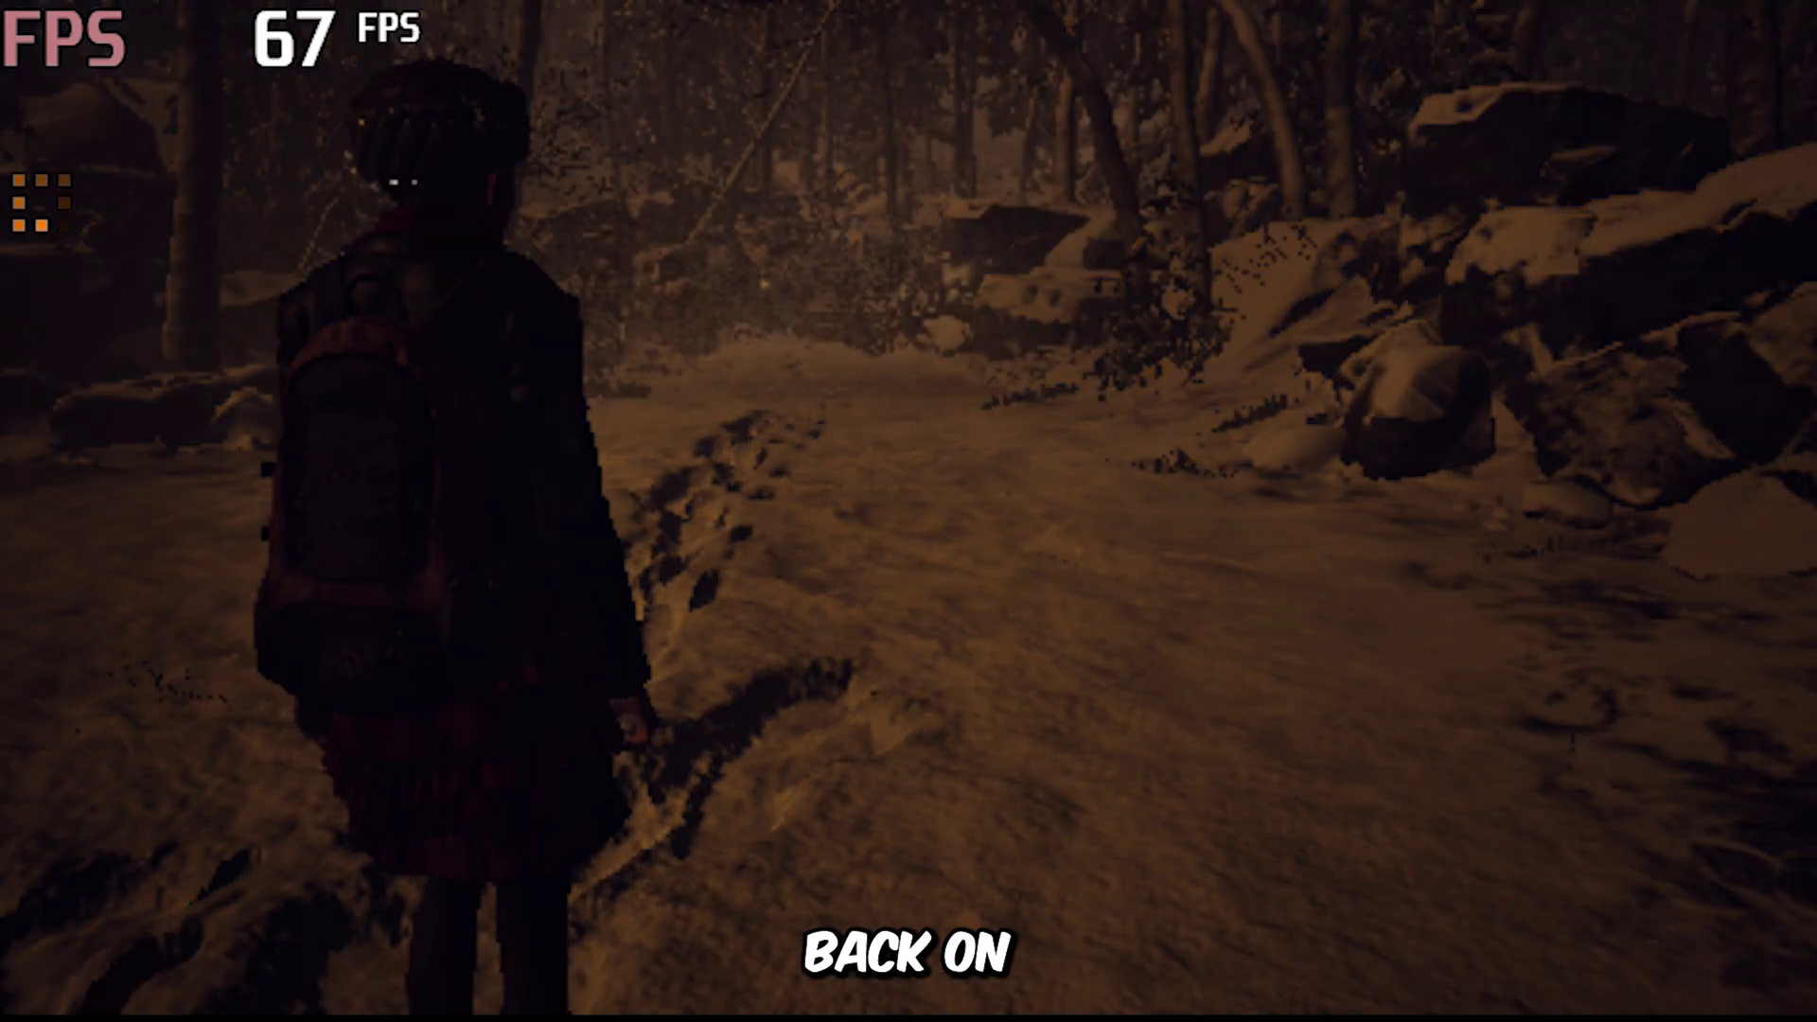
# - Reduce the draw distance to 0.1 with the console command r.viewdistancescale 0.1
pyautogui.press('`')
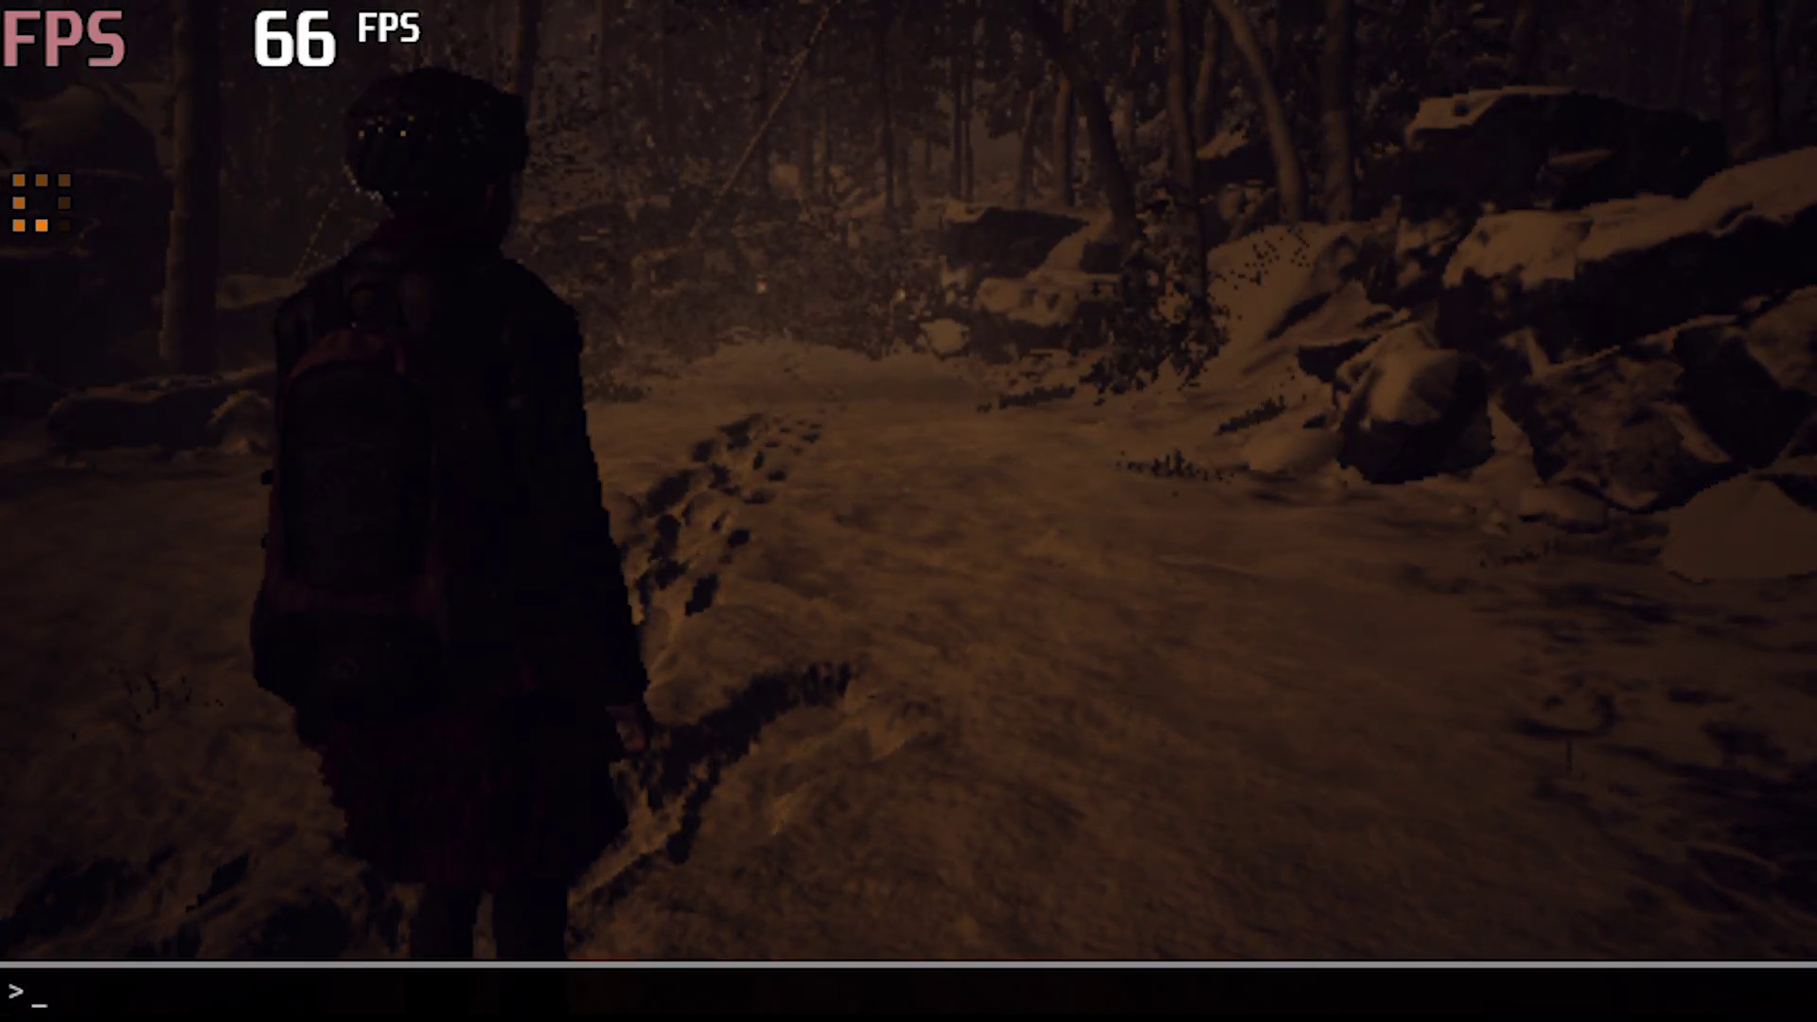
pyautogui.write('r.')
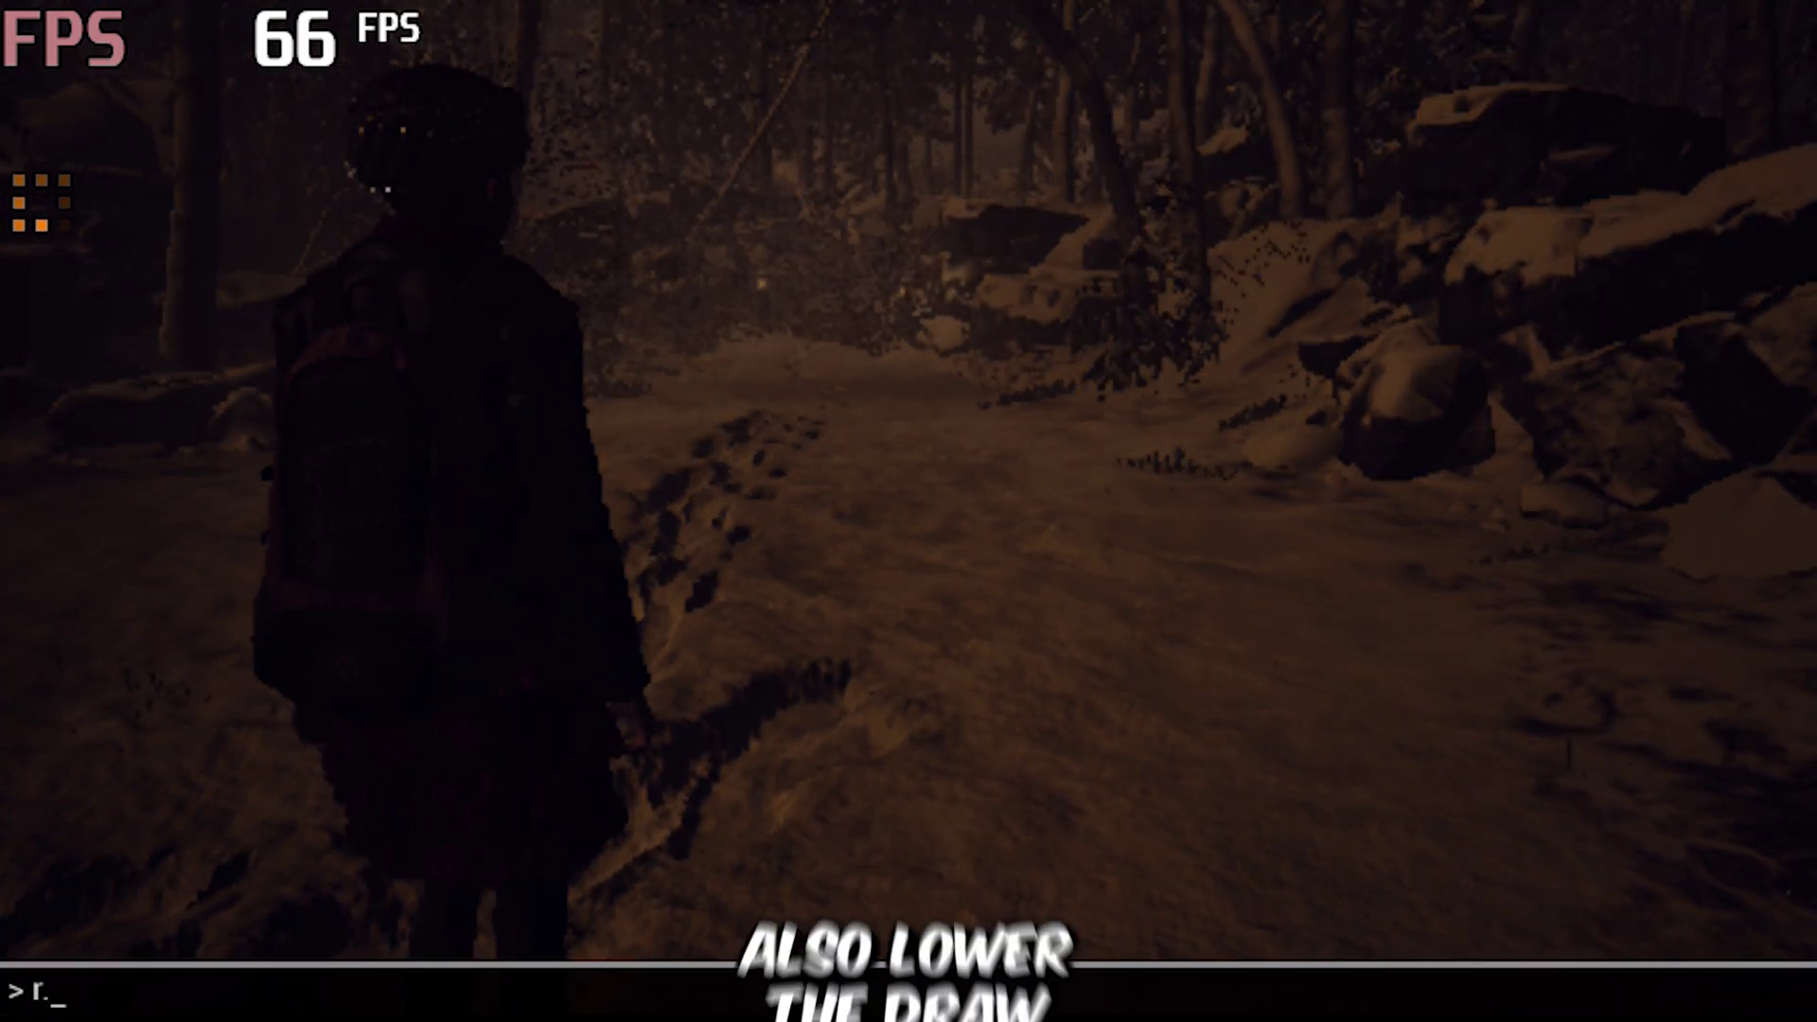
pyautogui.write('view')
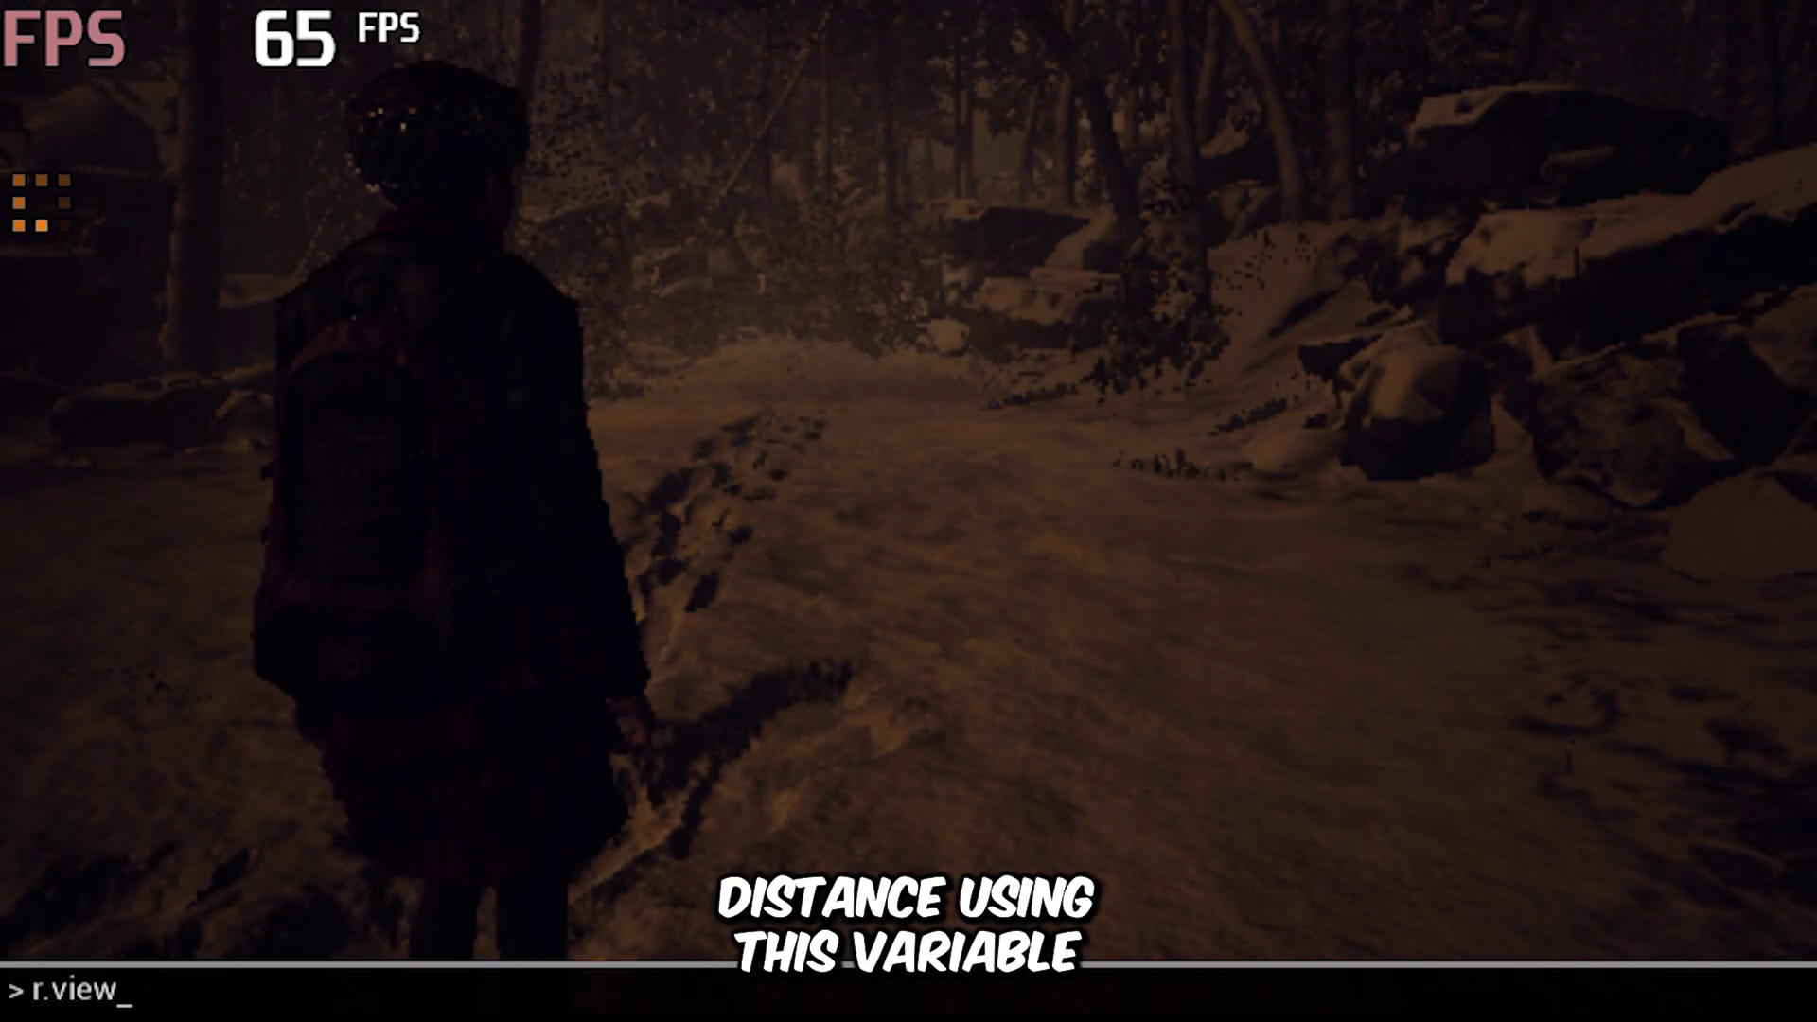
pyautogui.write('distance')
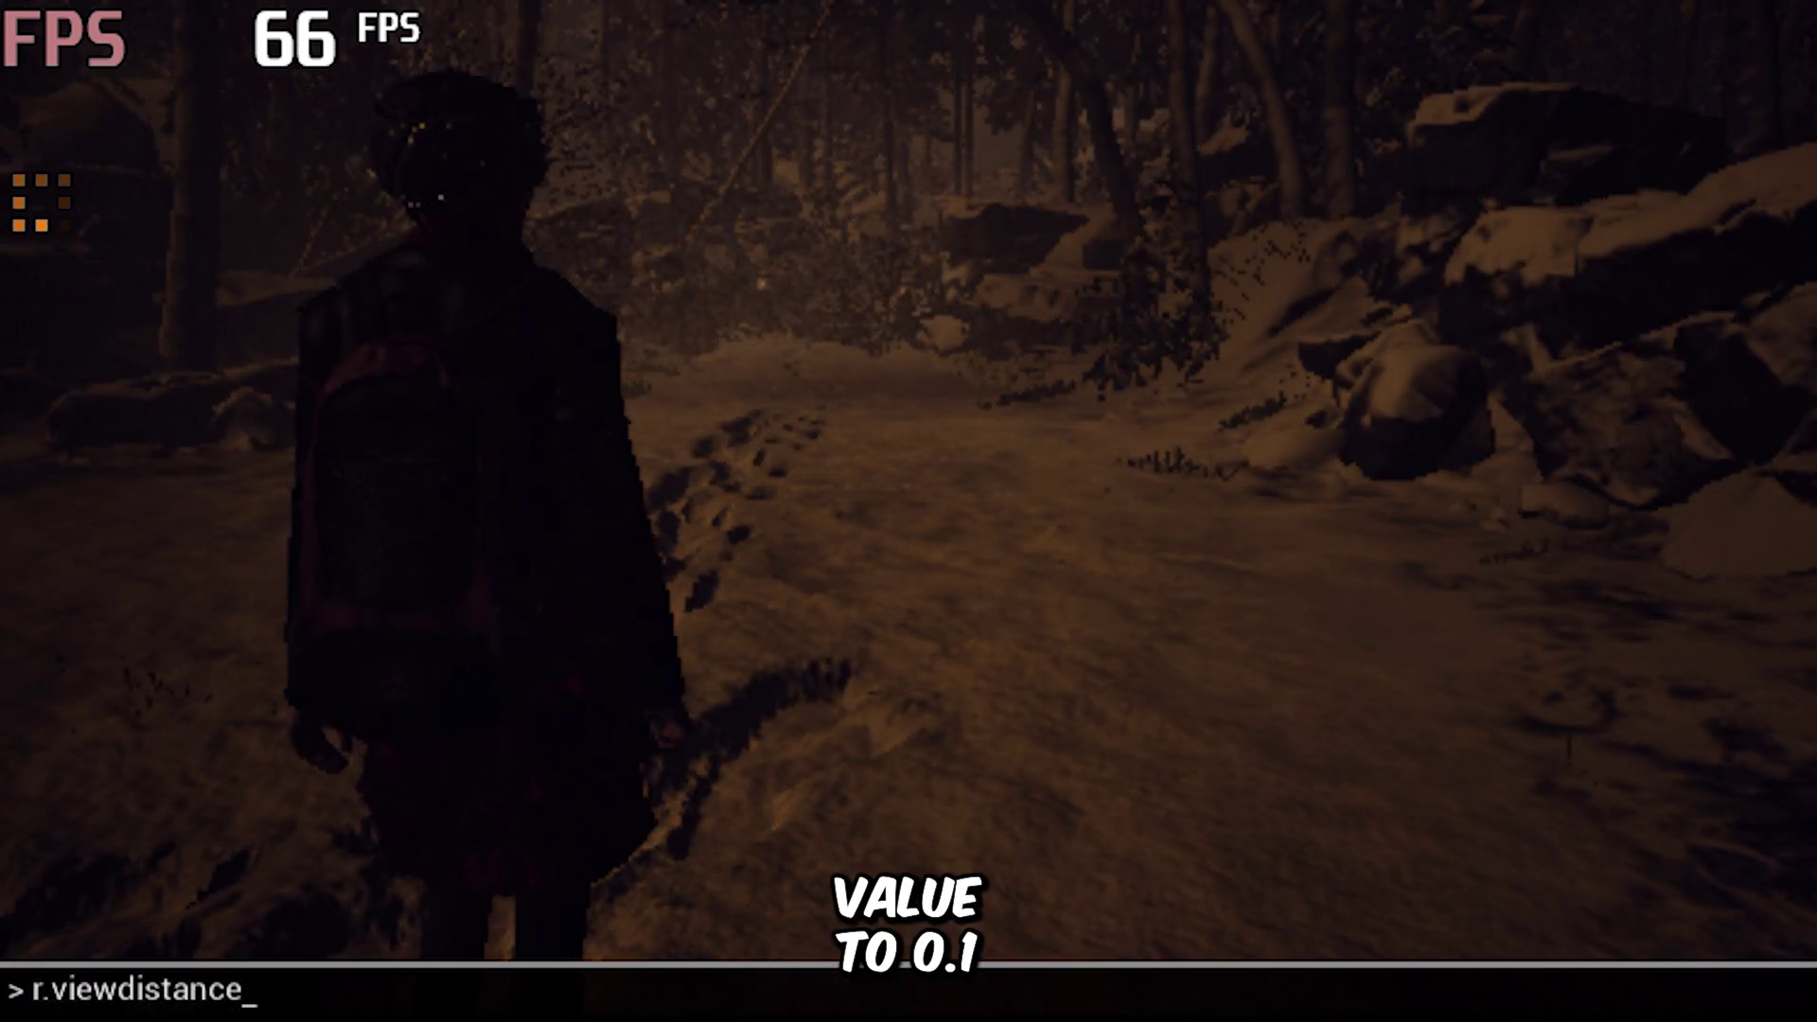
pyautogui.write('scale 0.1')
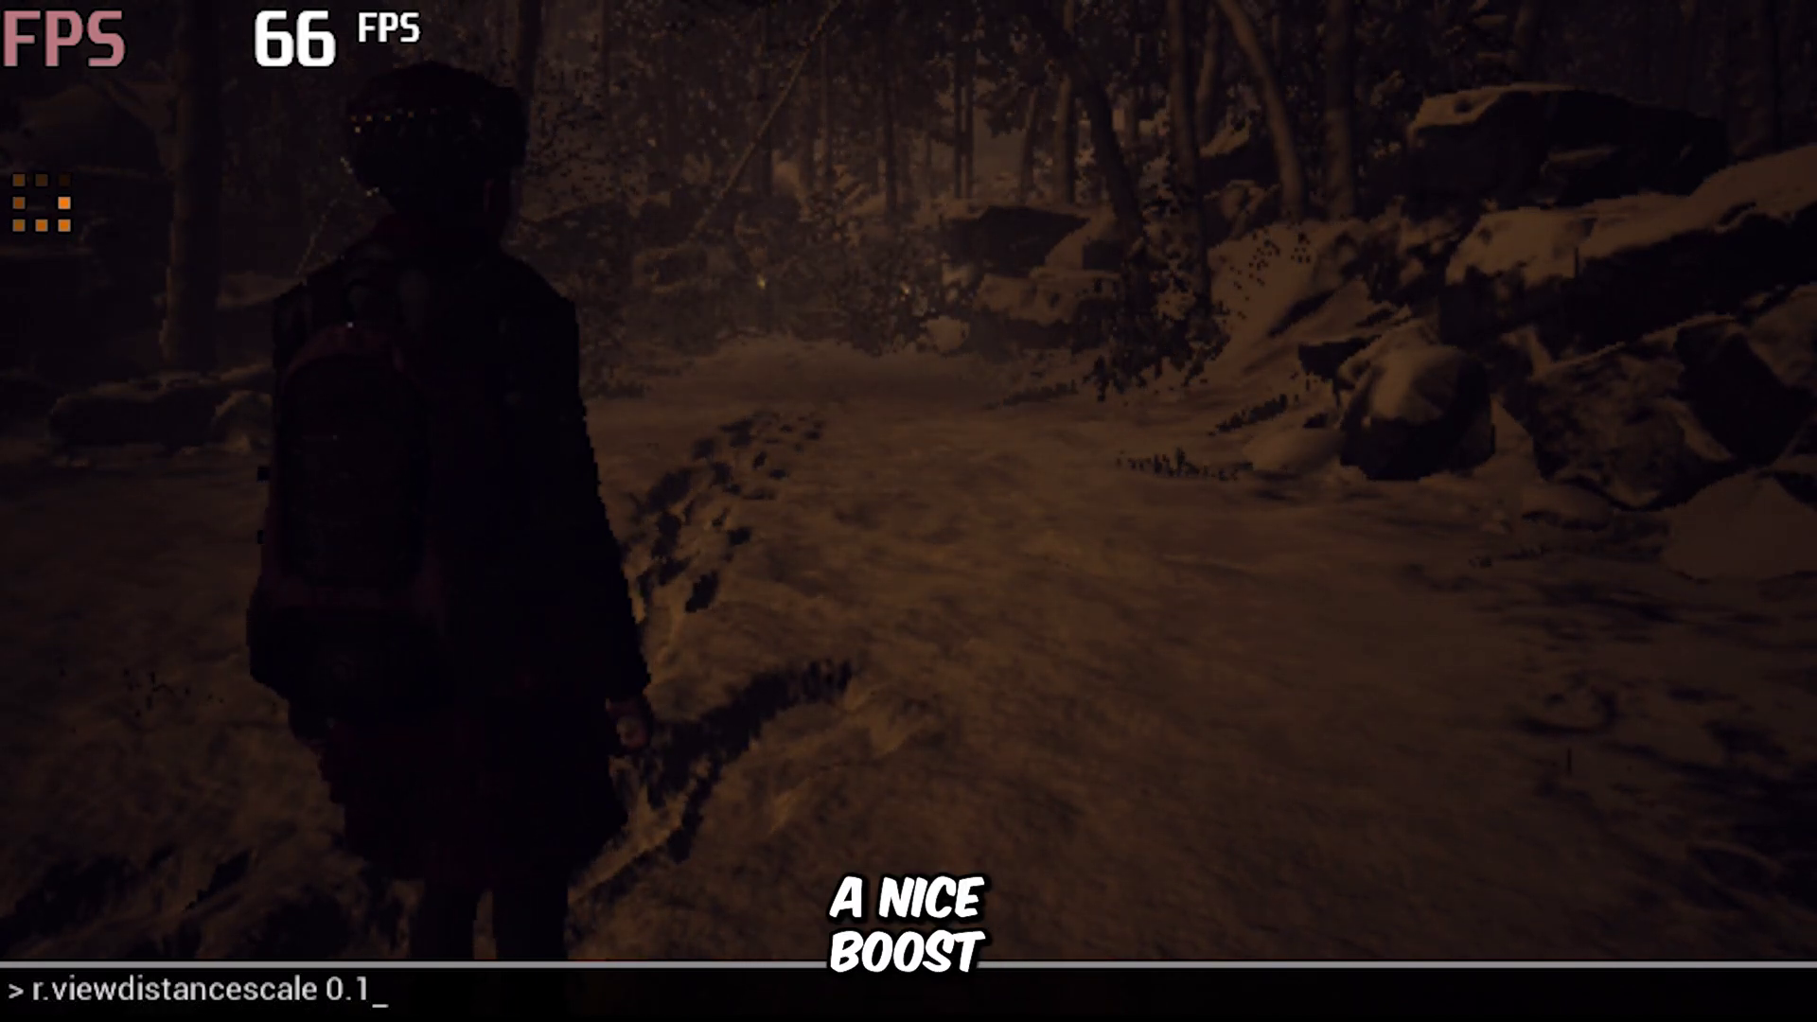
pyautogui.press('Return')
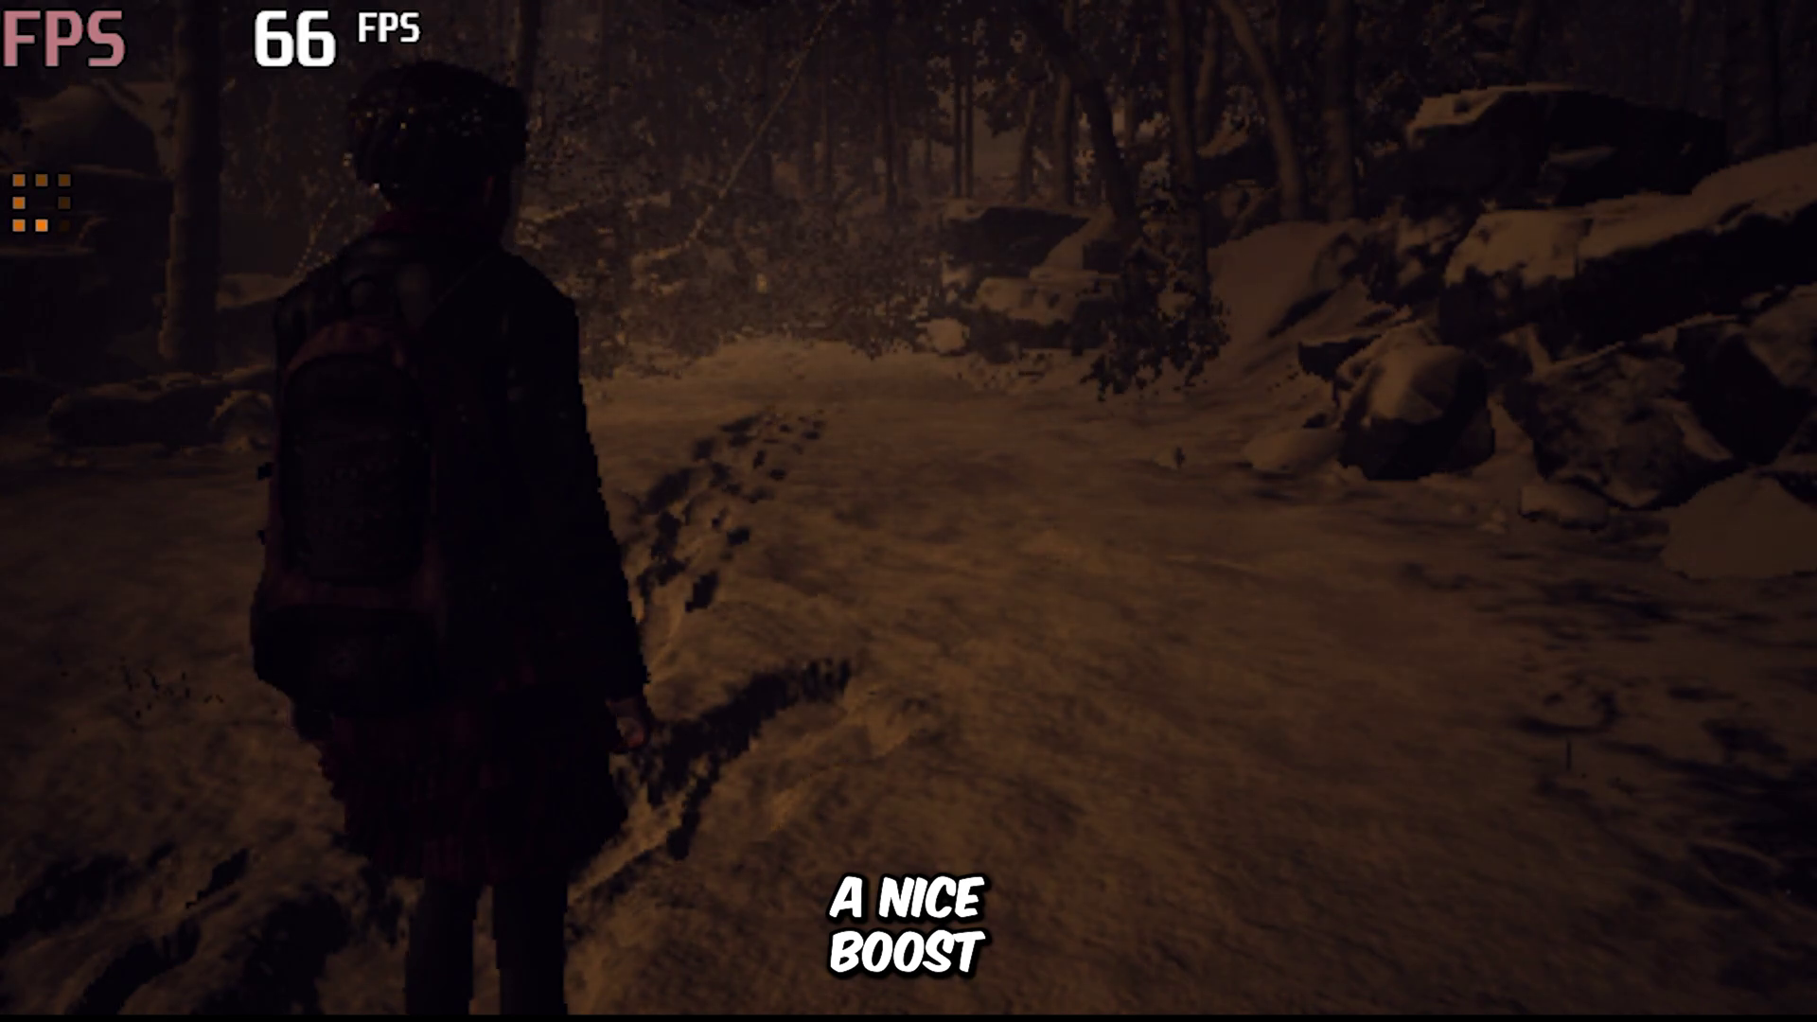
# - Thin out the bushes and other foliage with the console command foliage.densityscale 0.1
pyautogui.press('`')
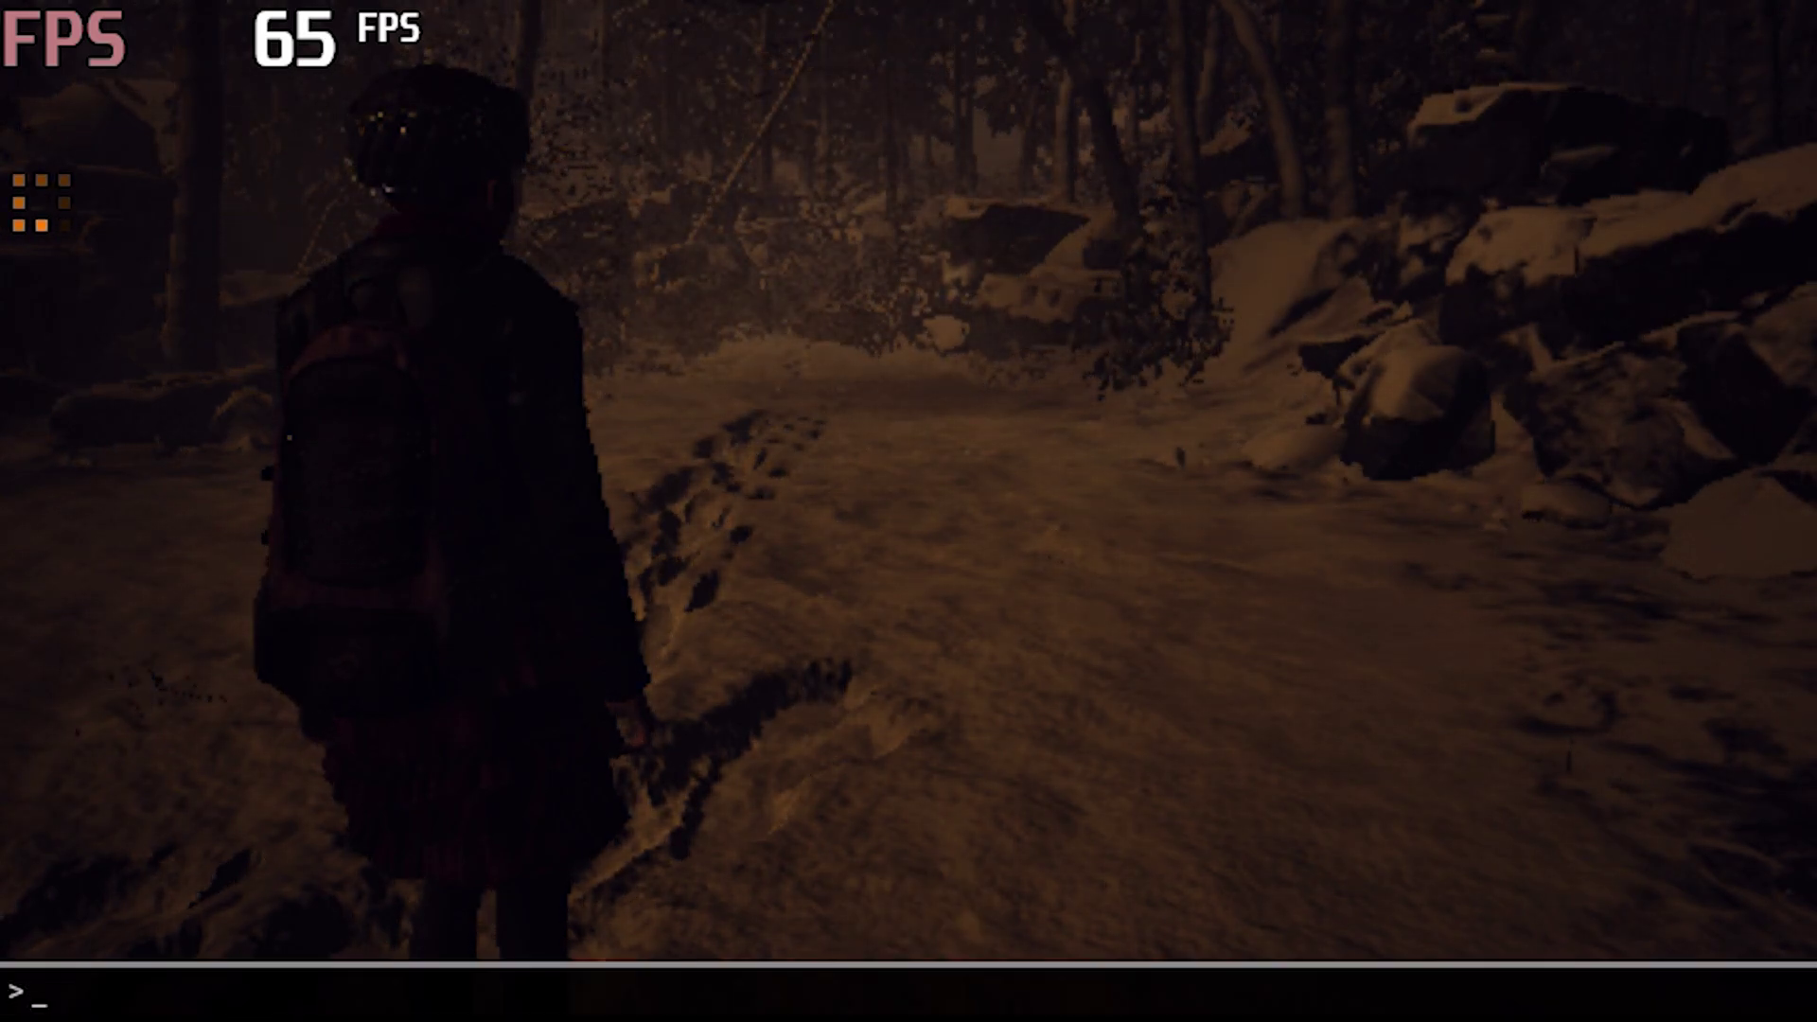
pyautogui.write('li')
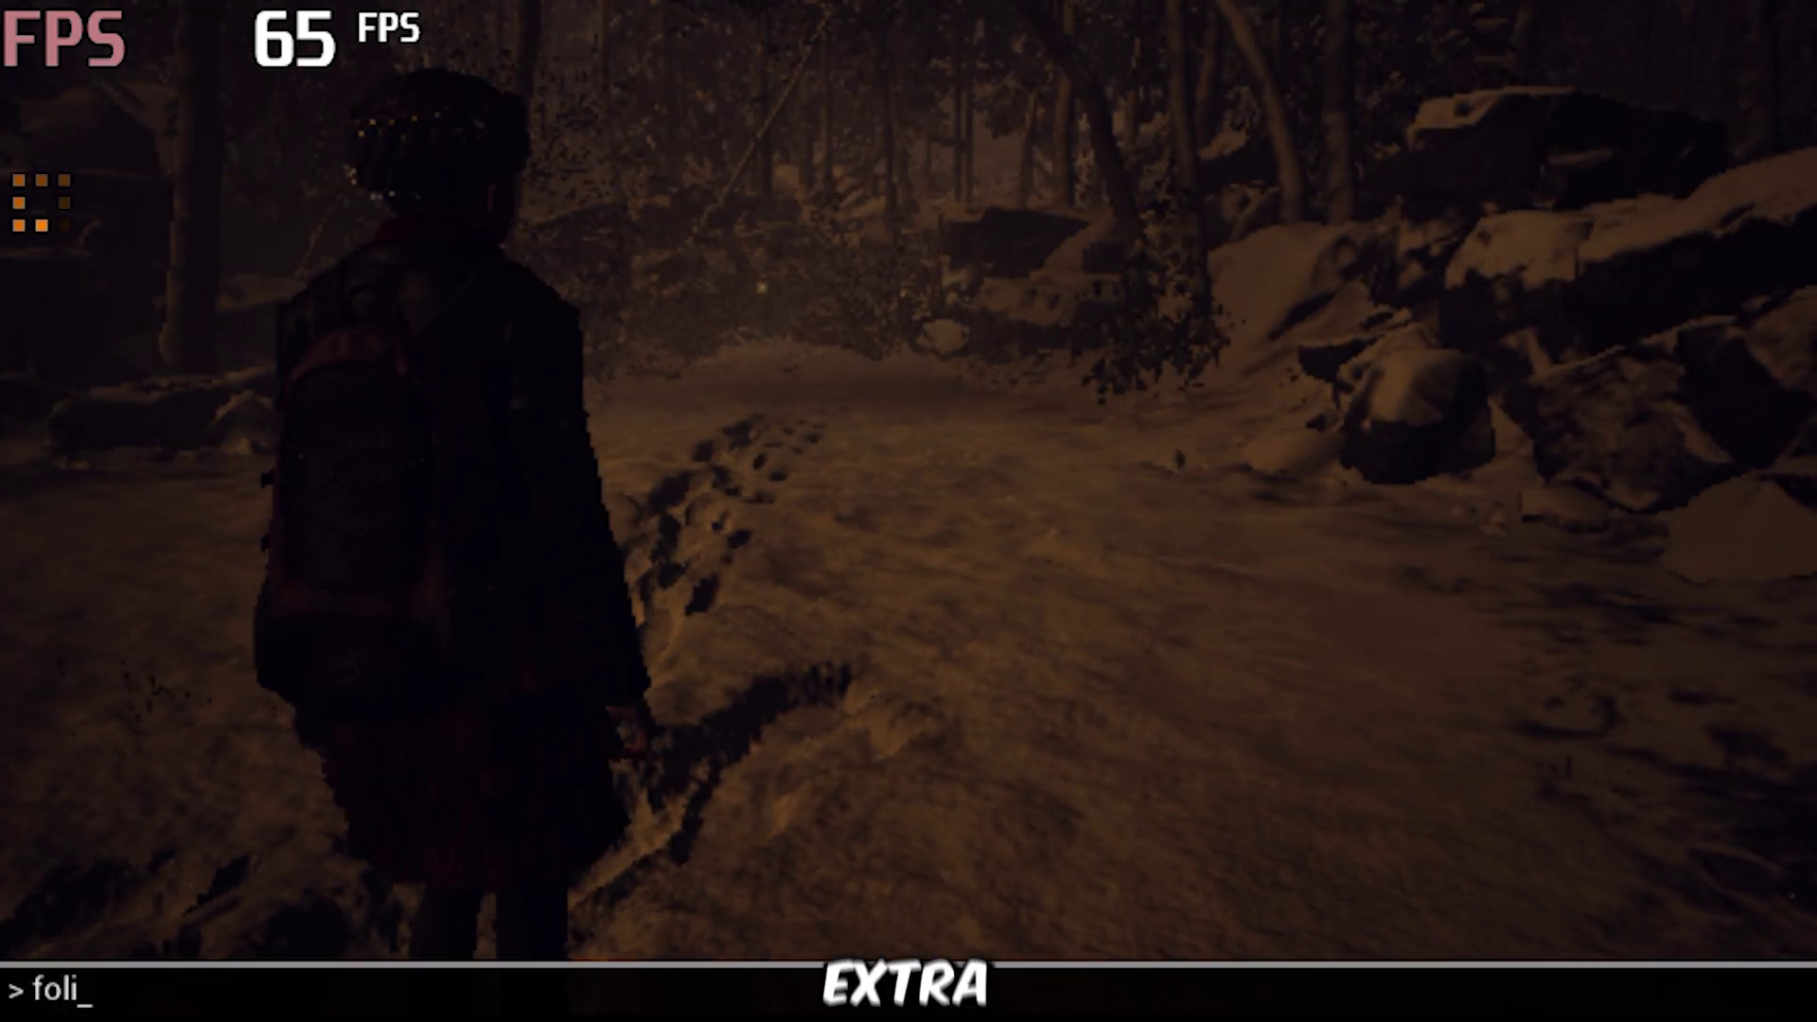
pyautogui.write('age.de')
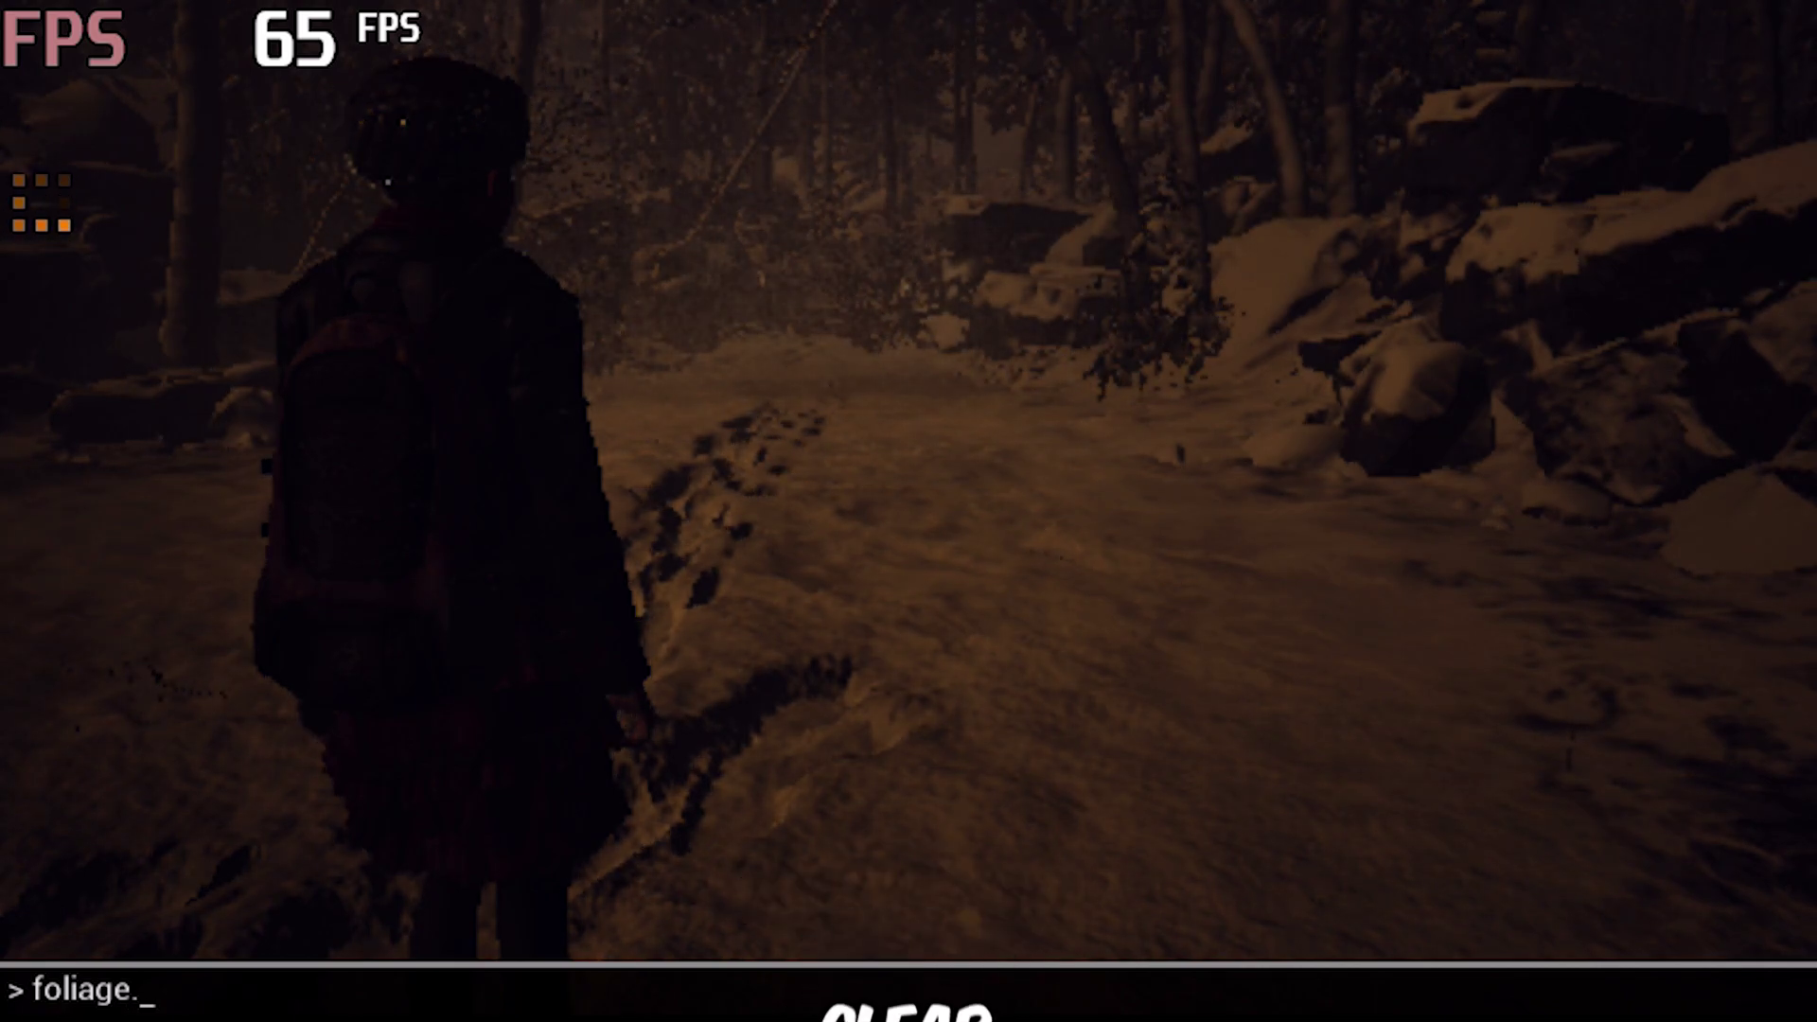
pyautogui.write('nsit')
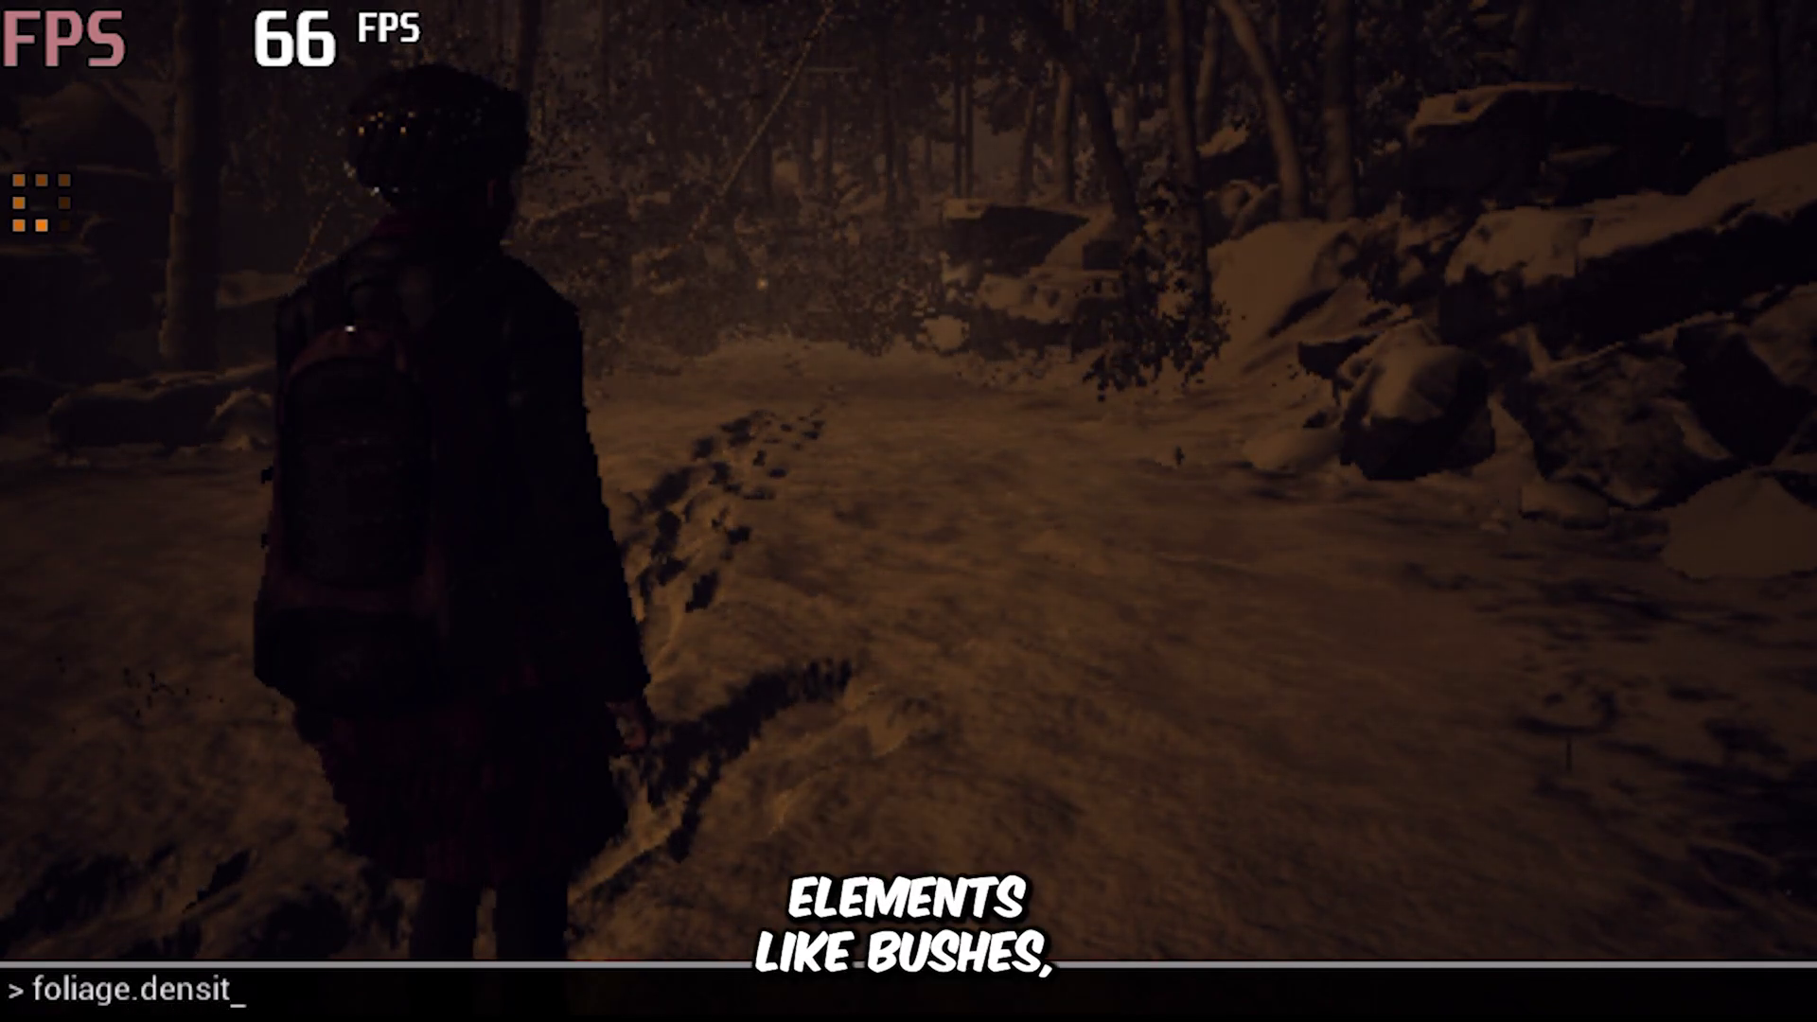
pyautogui.write('yscale ')
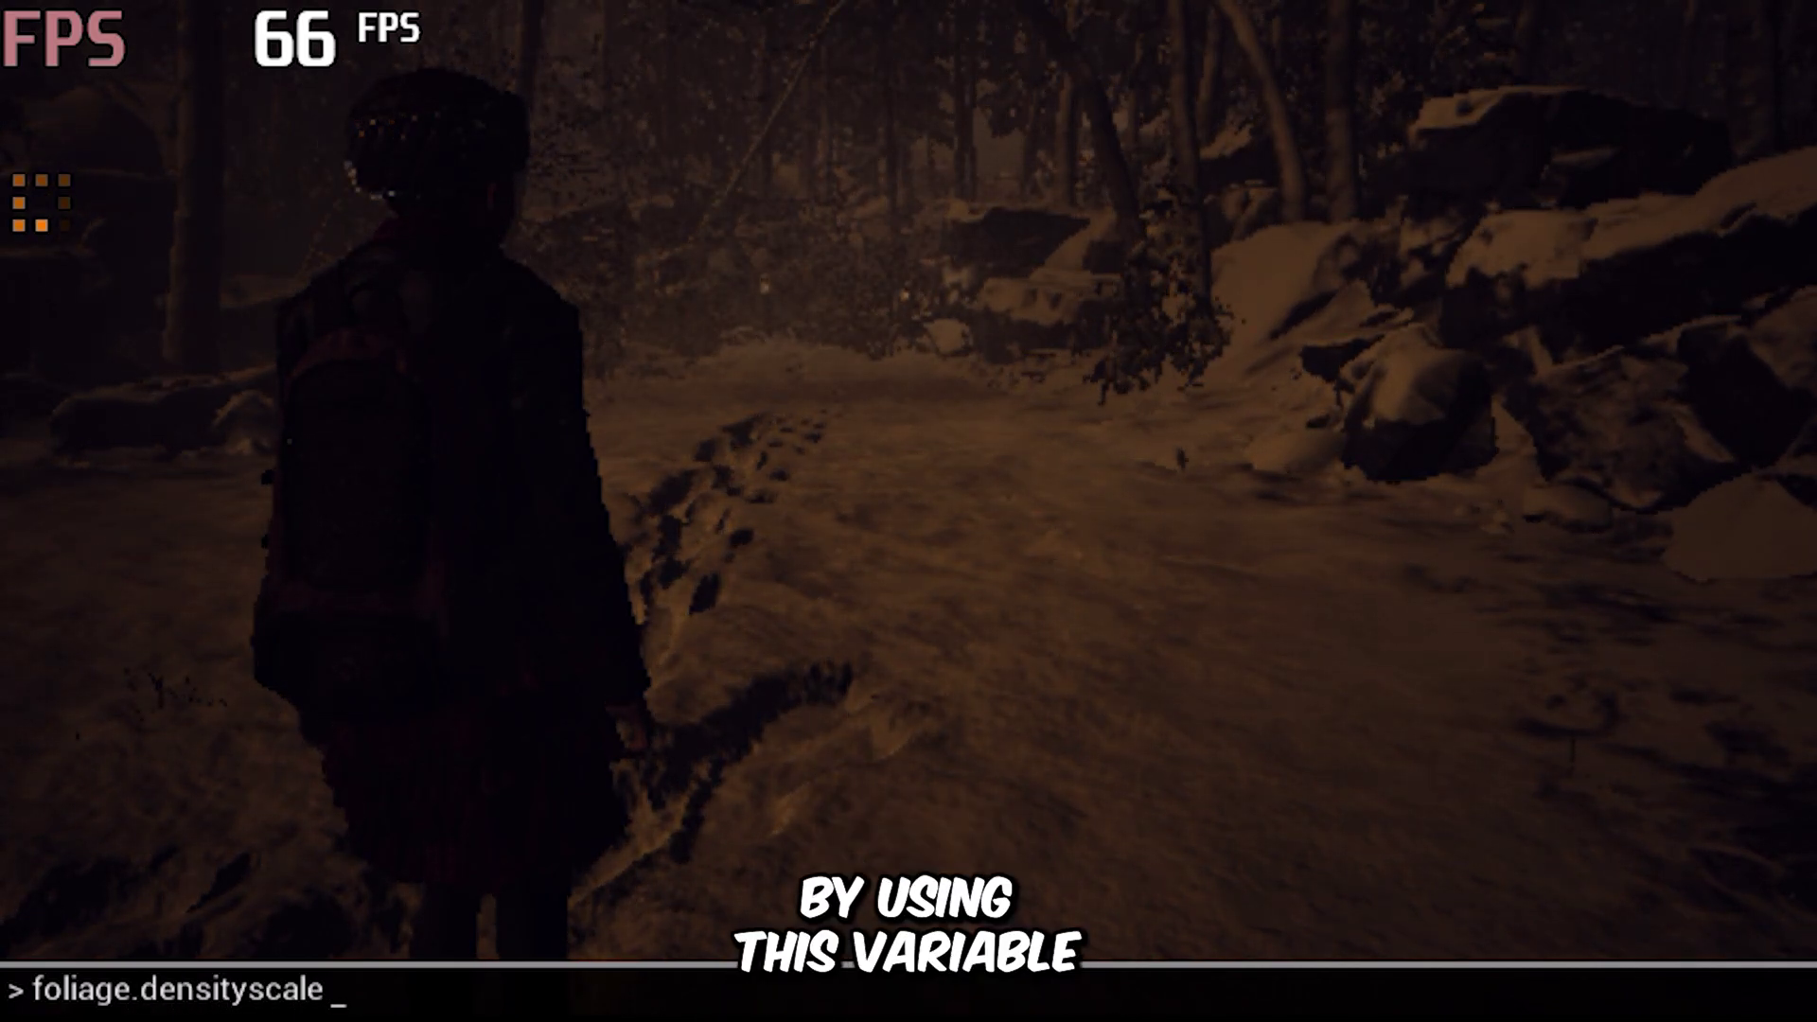
pyautogui.write('0.1')
pyautogui.press('Return')
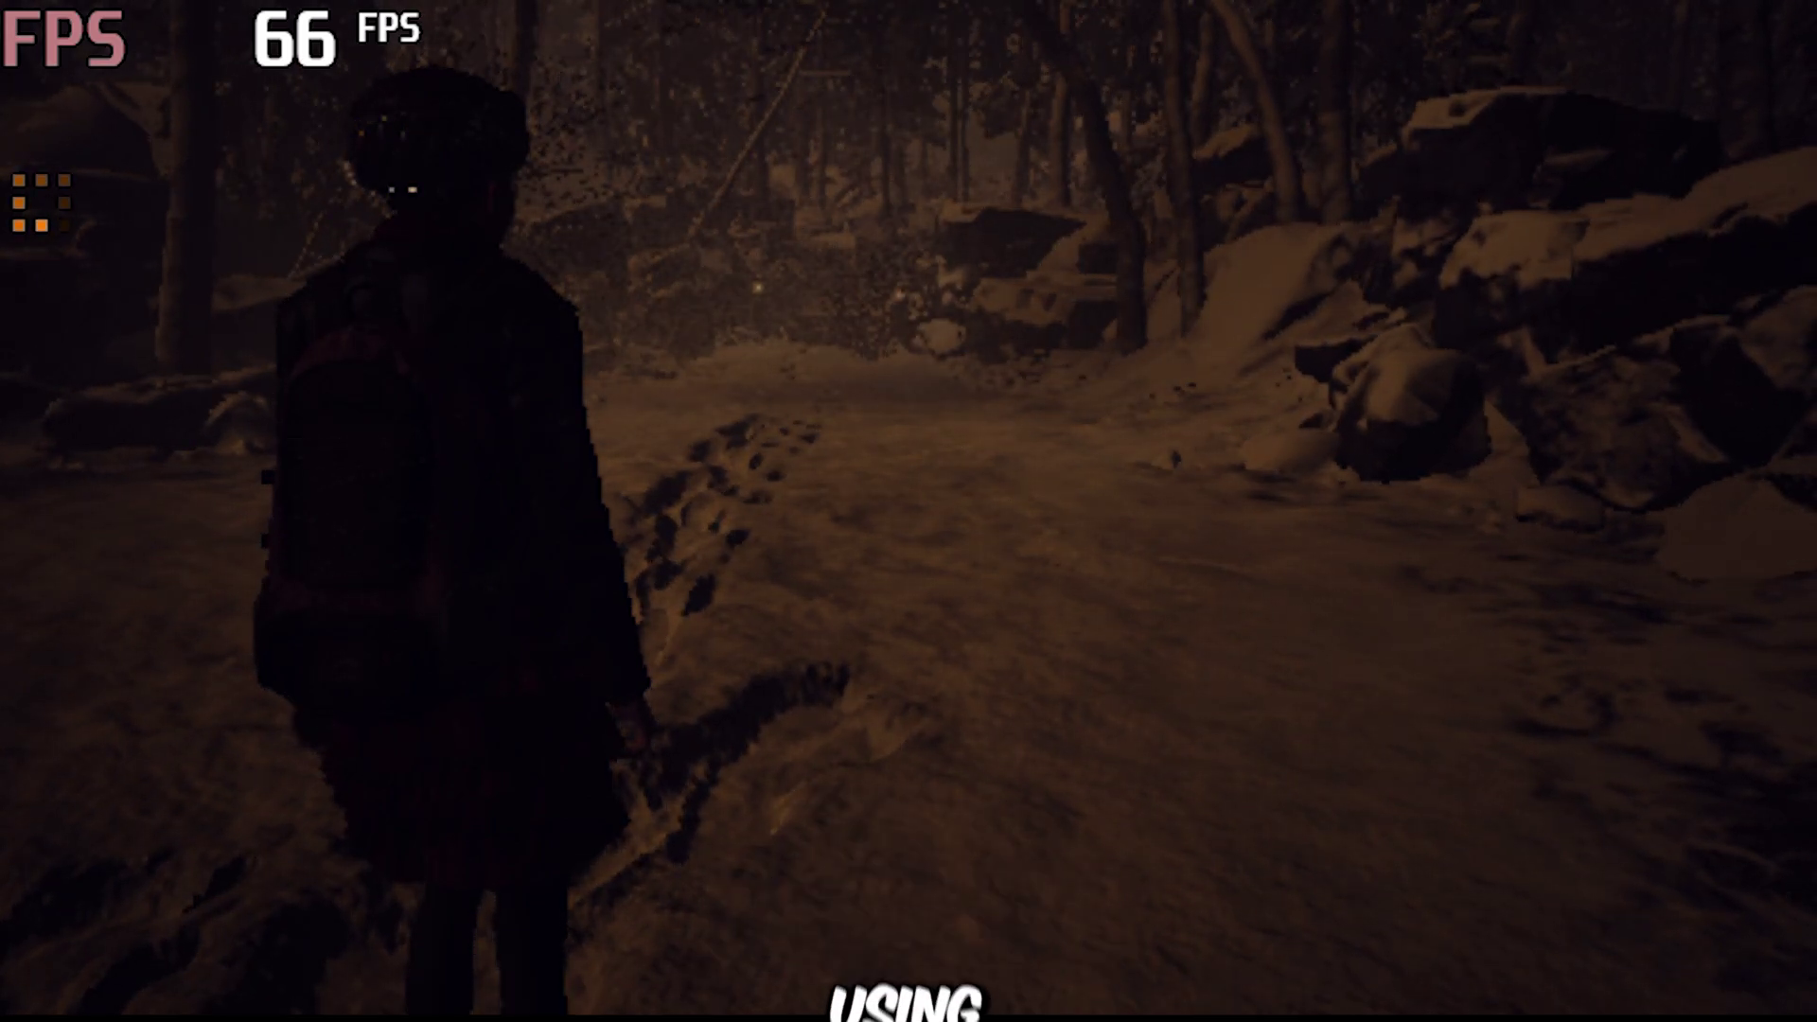
# - Lower the character models' level of detail with the console command r.skeletalmeshlodbias 15
pyautogui.press('`')
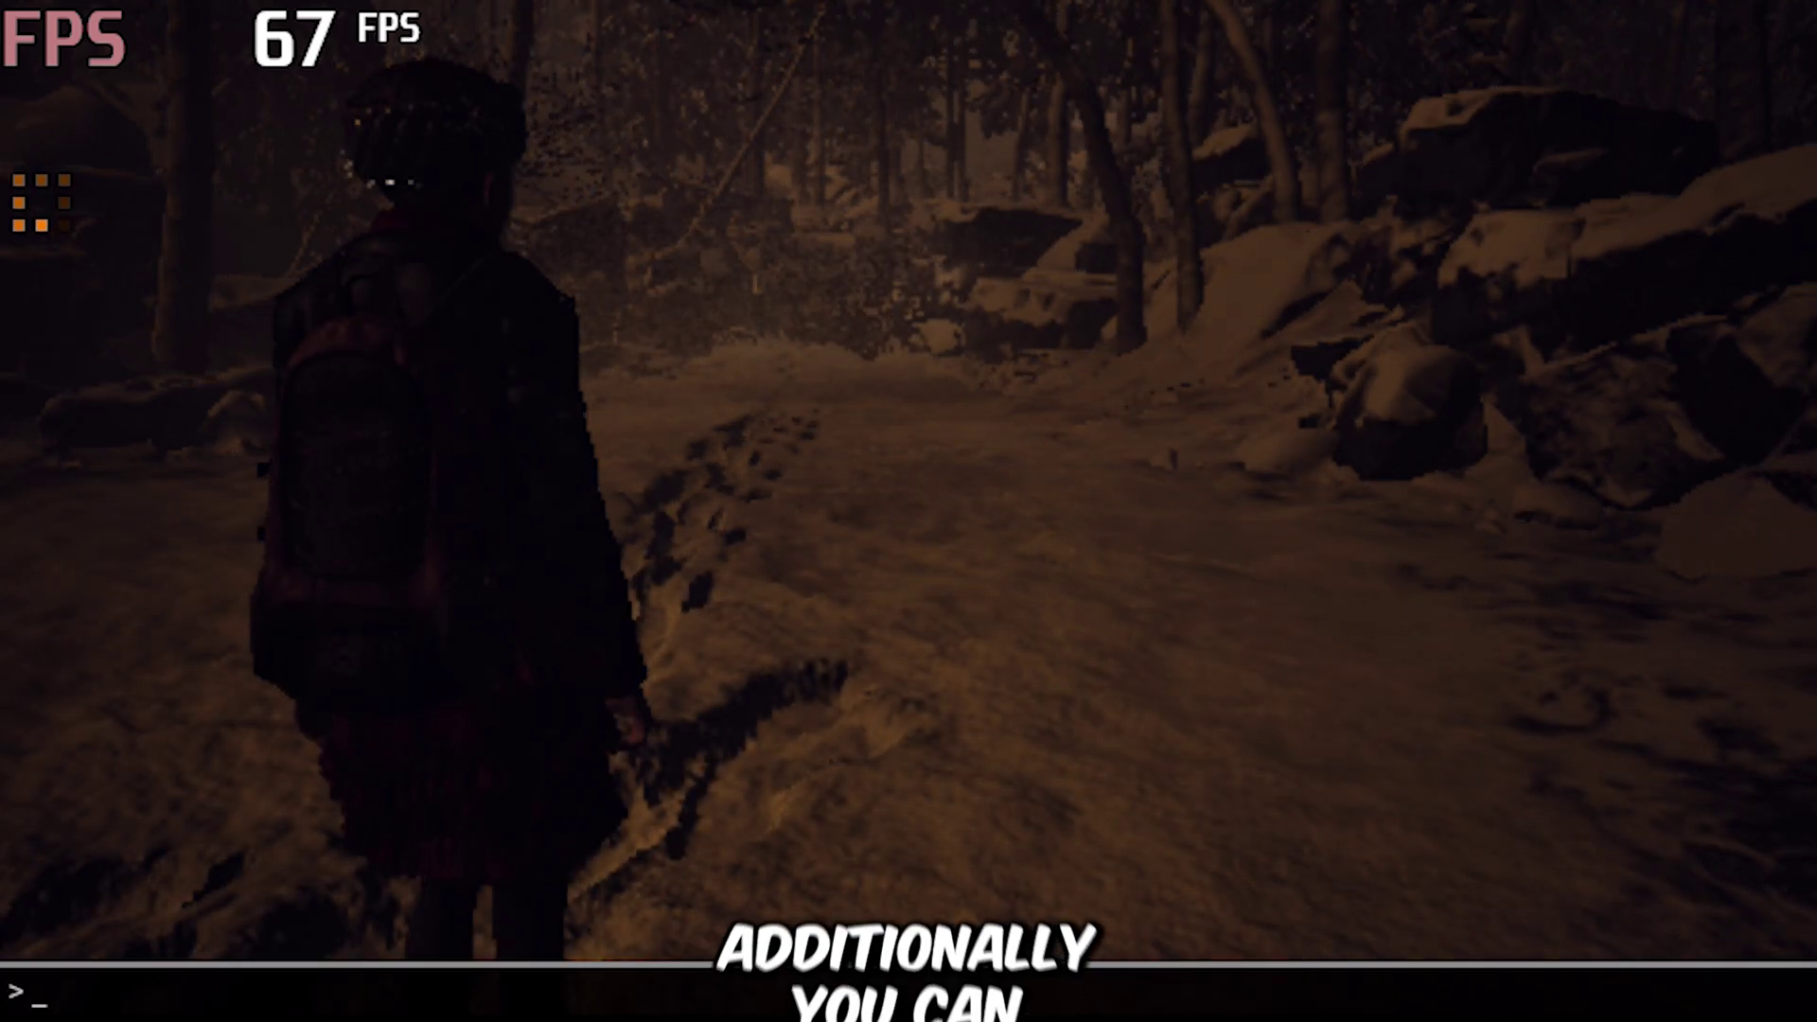
pyautogui.write('r.skele')
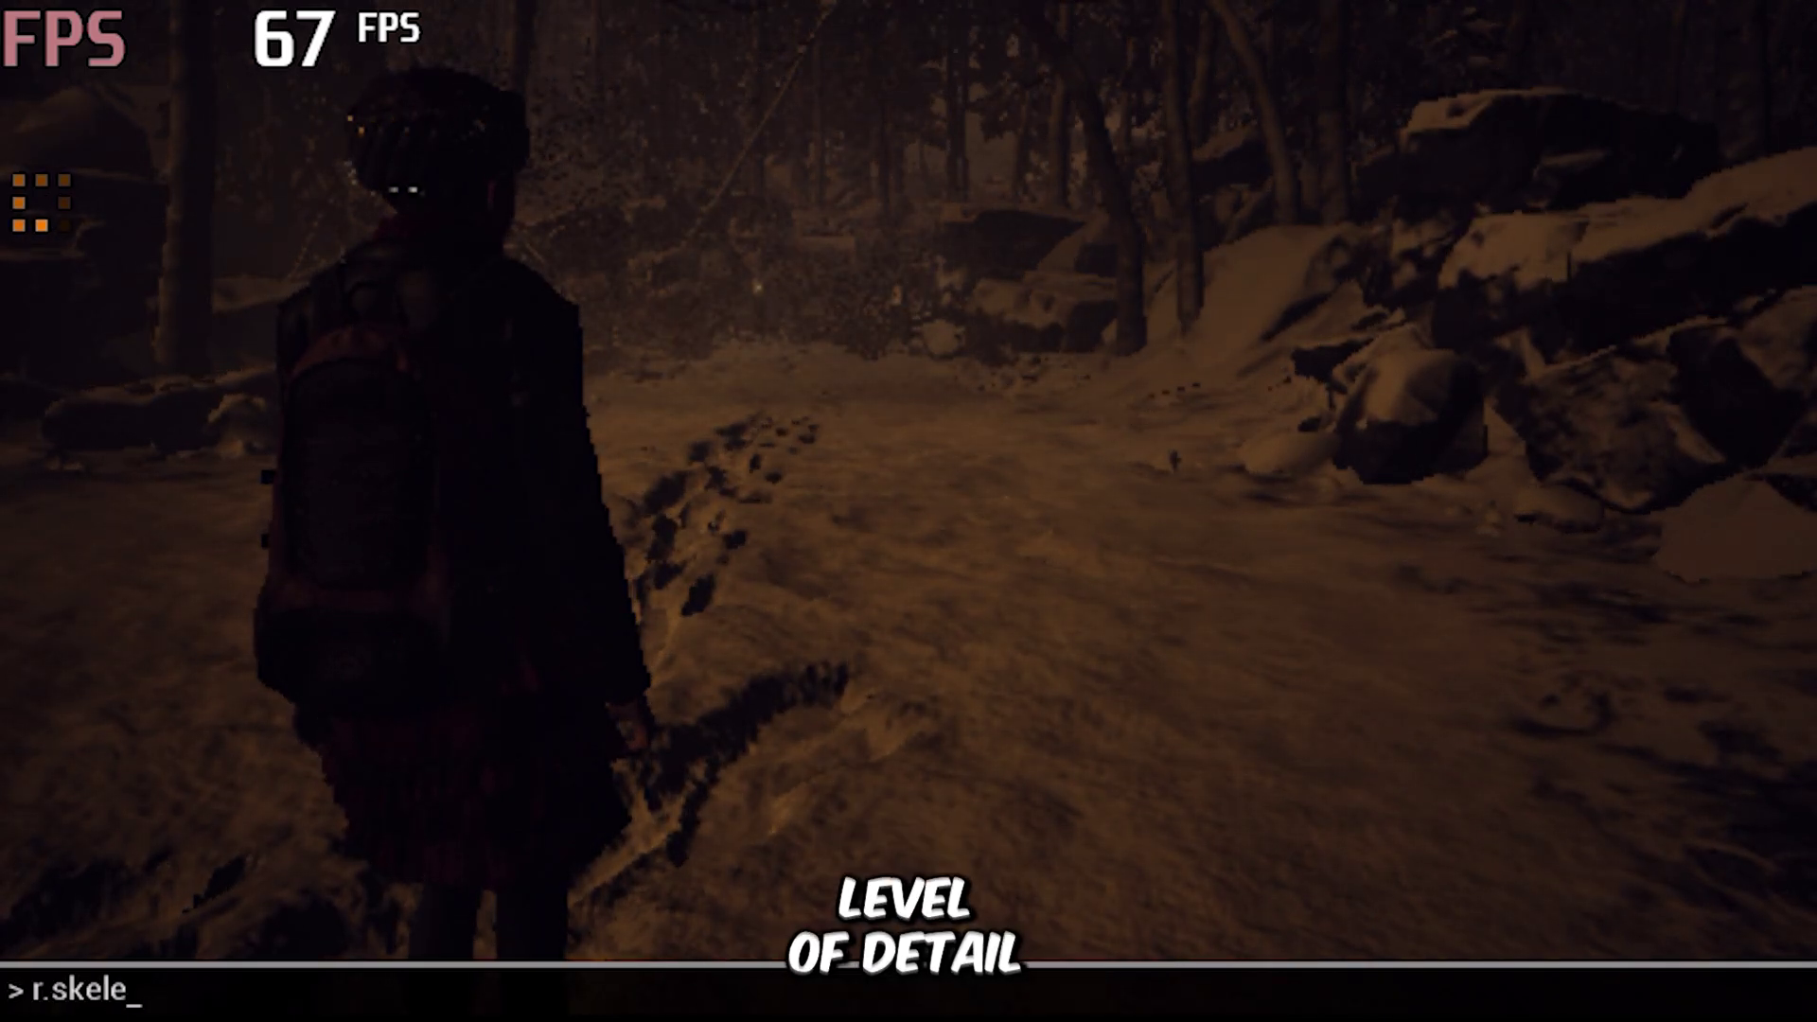
pyautogui.write('talmesh')
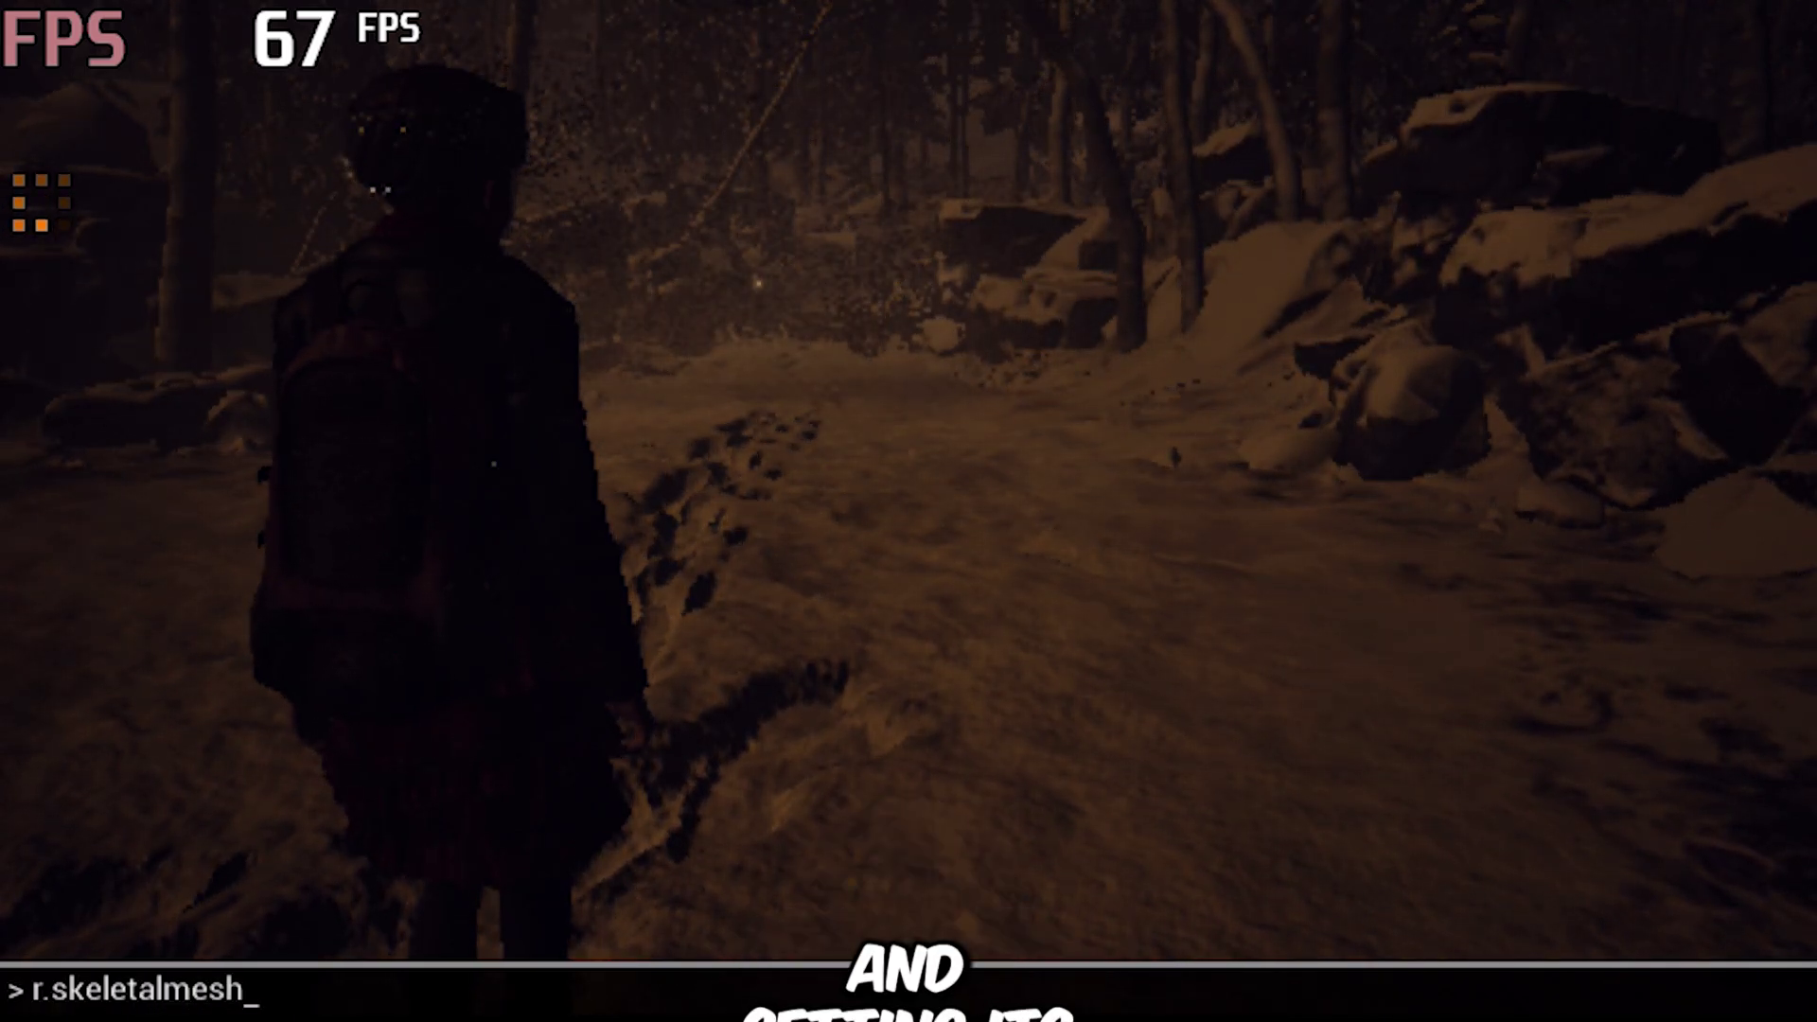
pyautogui.write('lodbias 15')
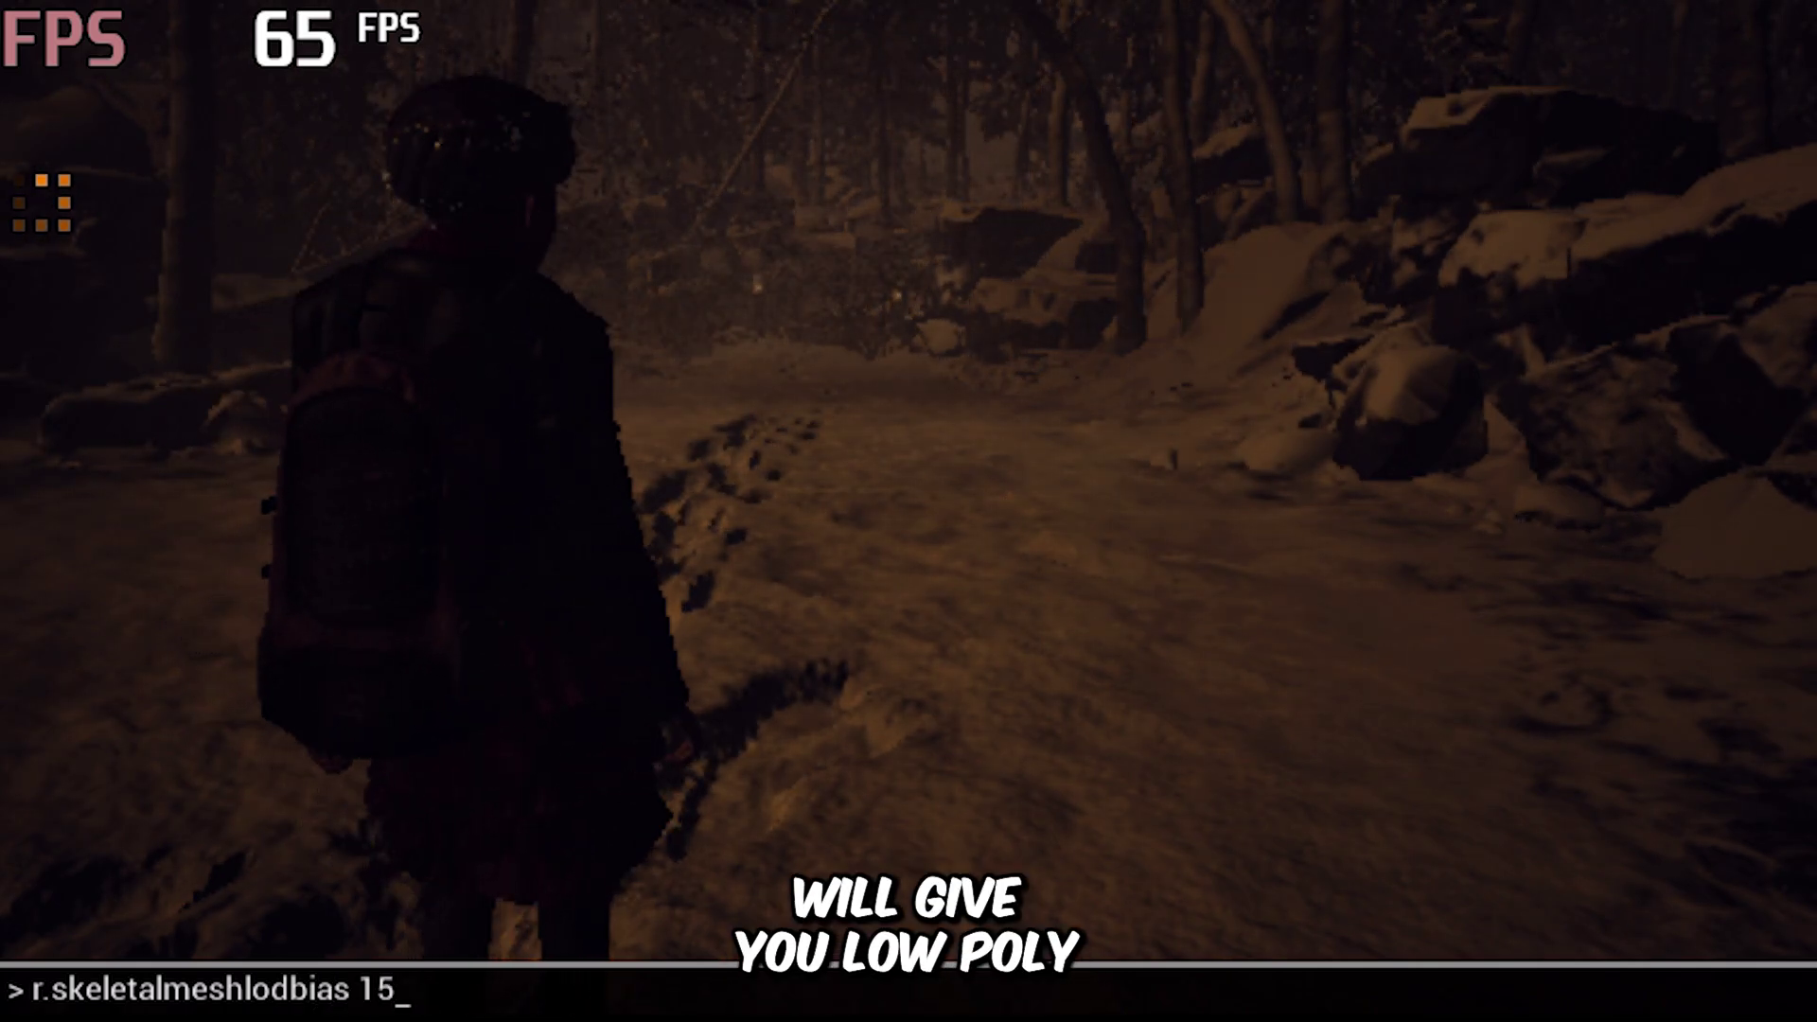
pyautogui.press('Return')
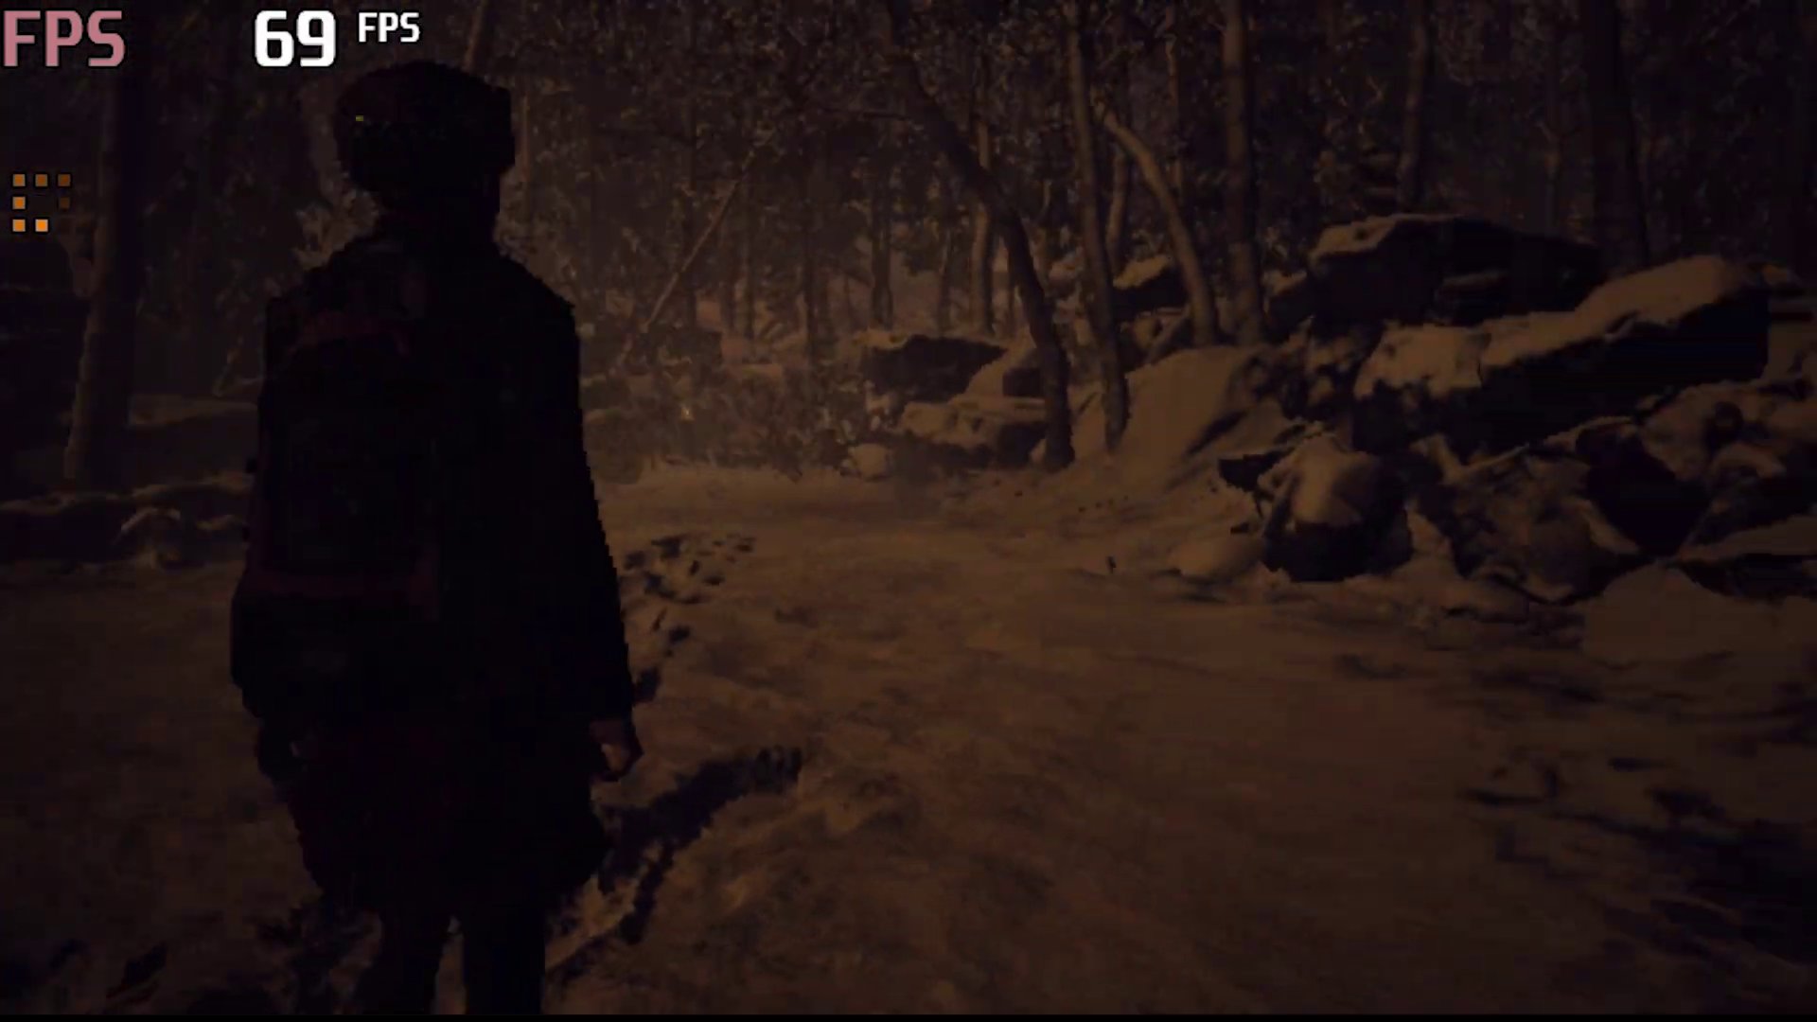
# - Downgrade the texture quality with the console command r.mipmaplodbias 10 and walk forward briefly to check the look
pyautogui.press('`')
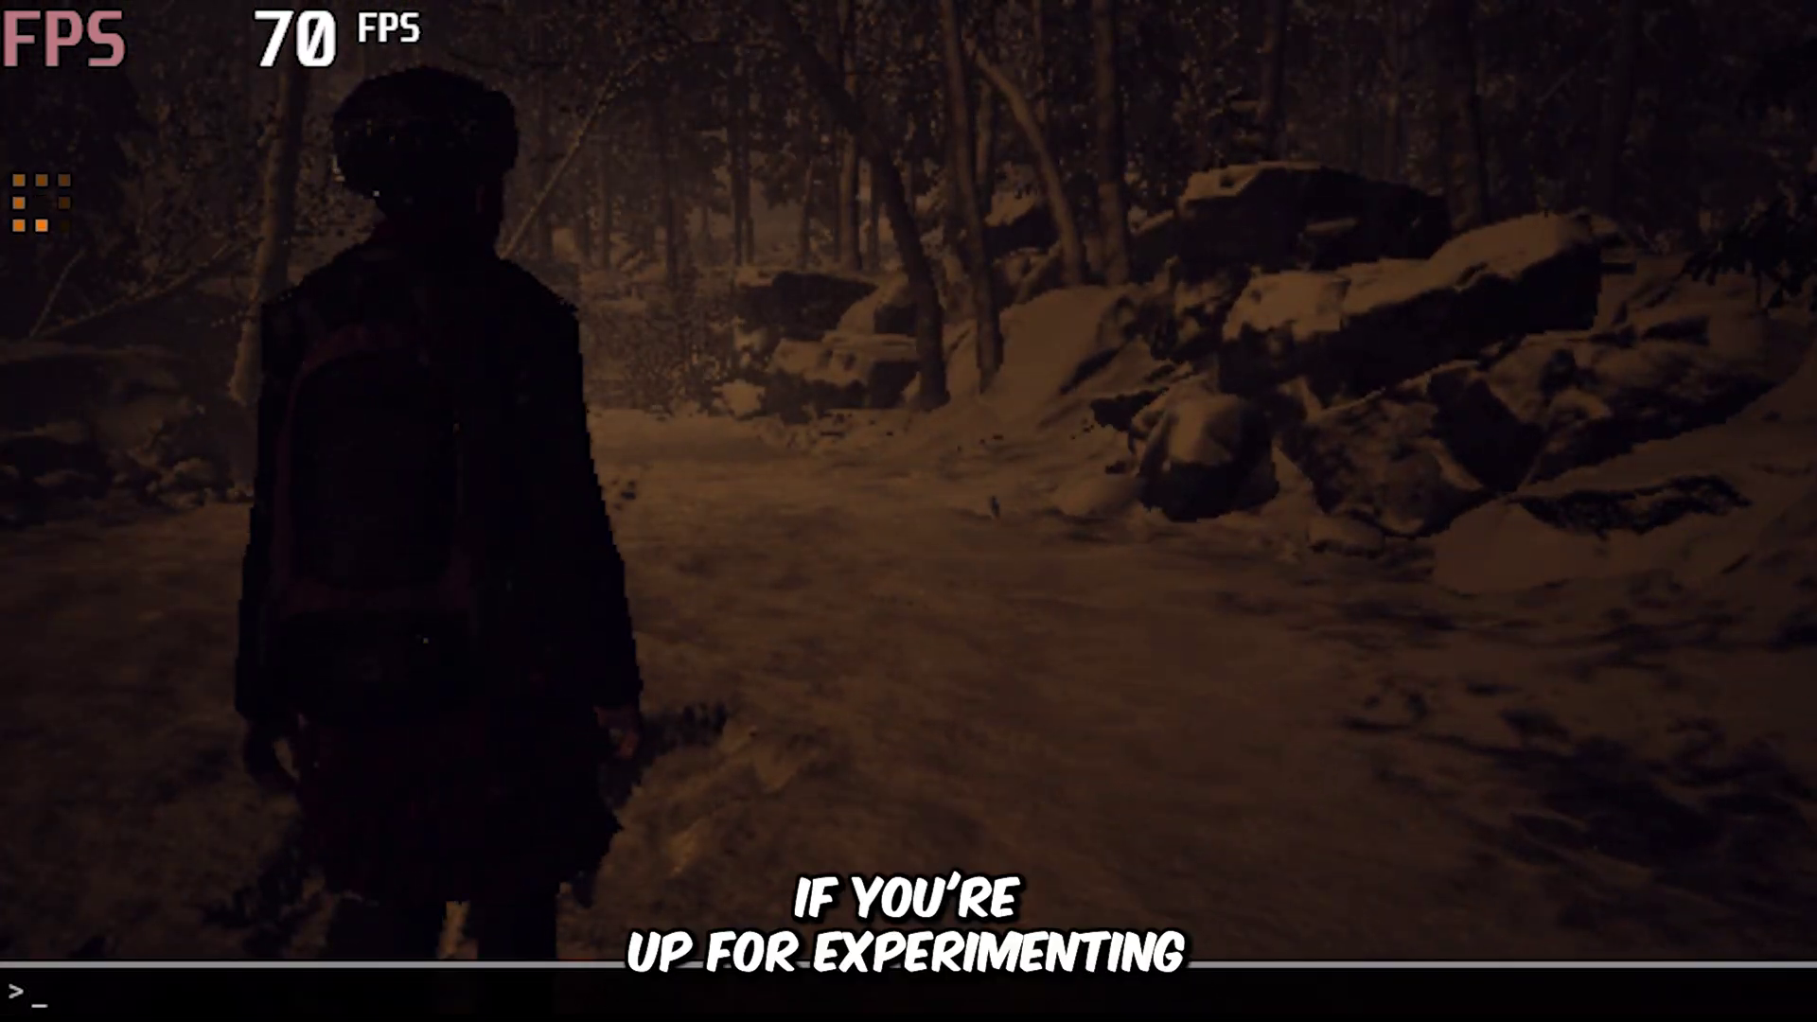
pyautogui.write('r')
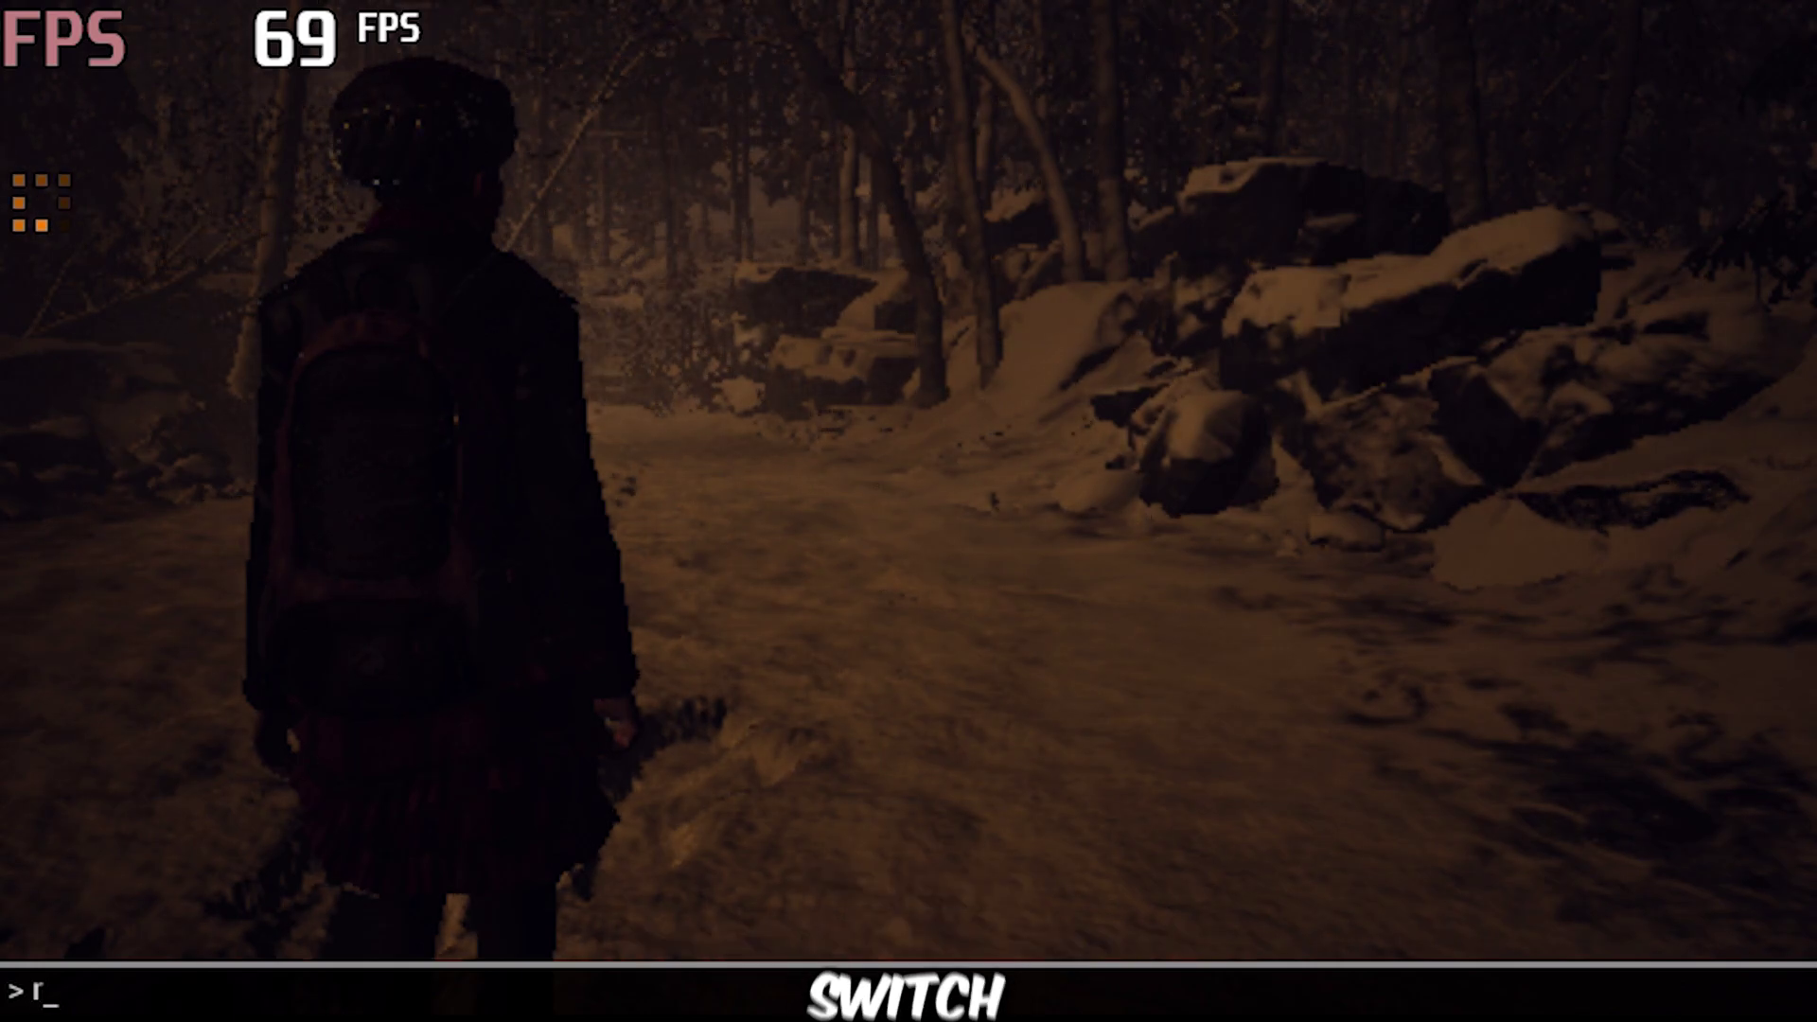
pyautogui.write('.mipma')
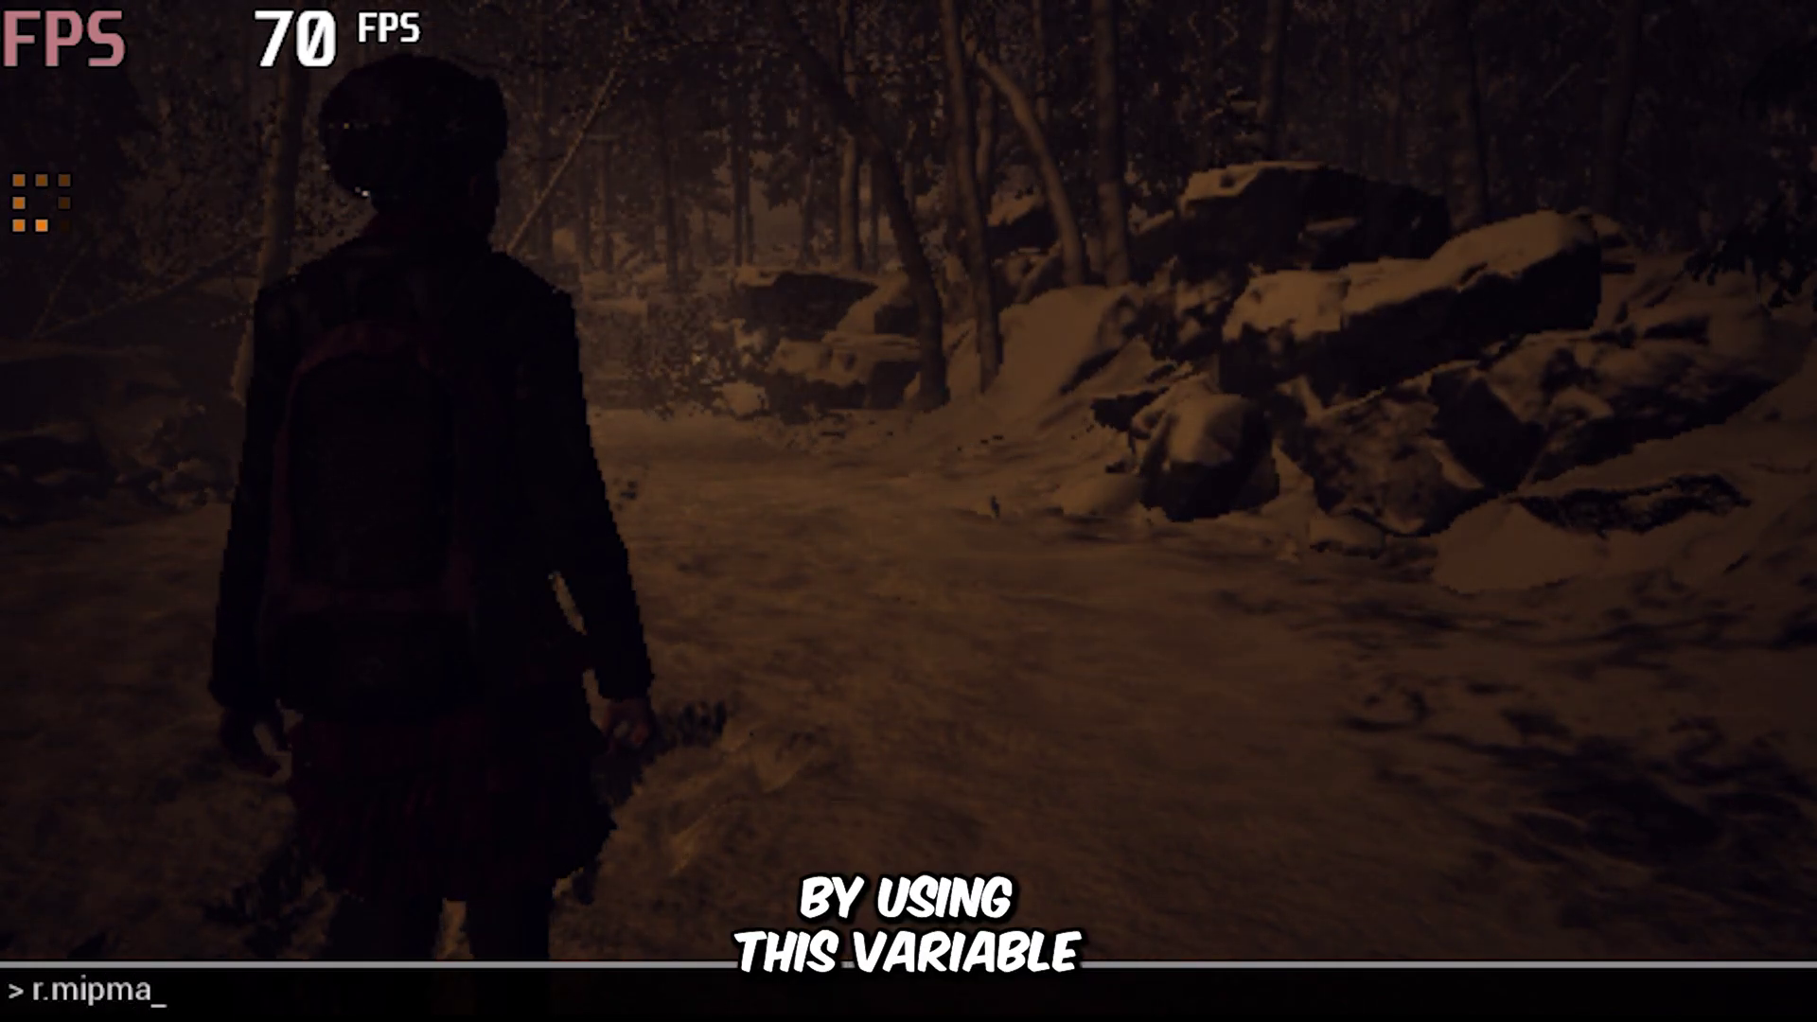
pyautogui.write('plodbias')
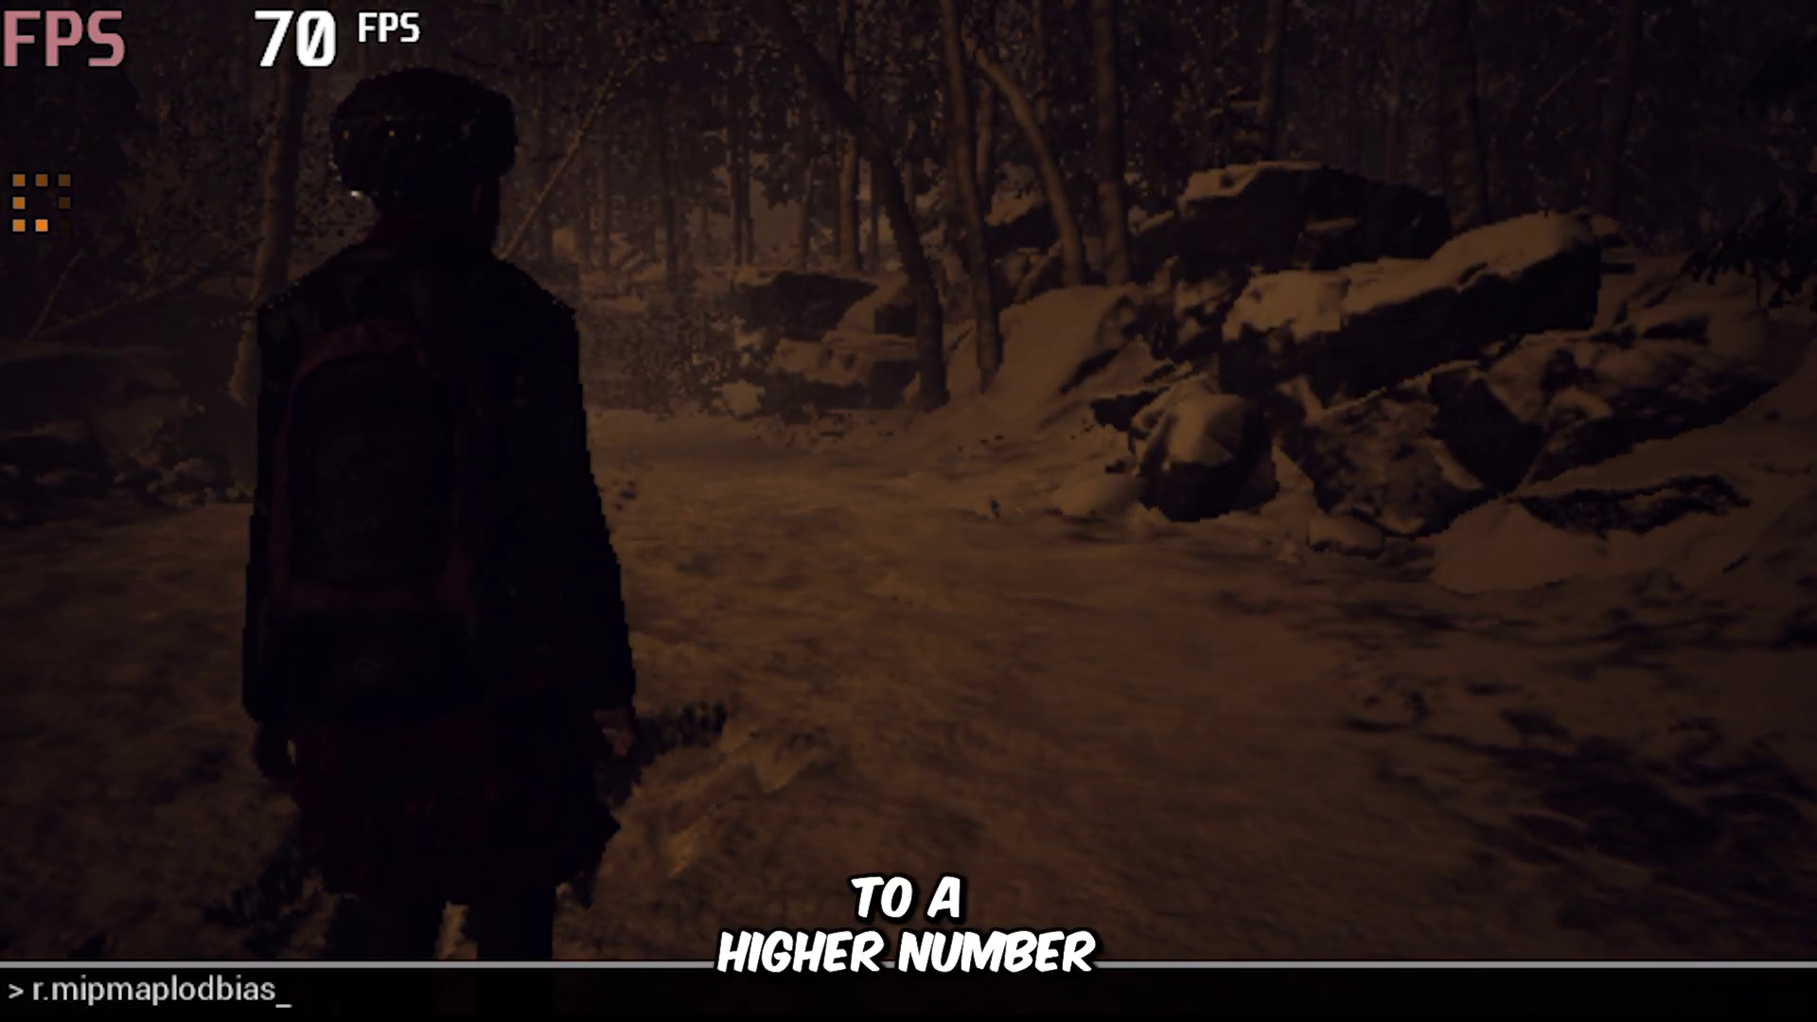
pyautogui.write(' 10')
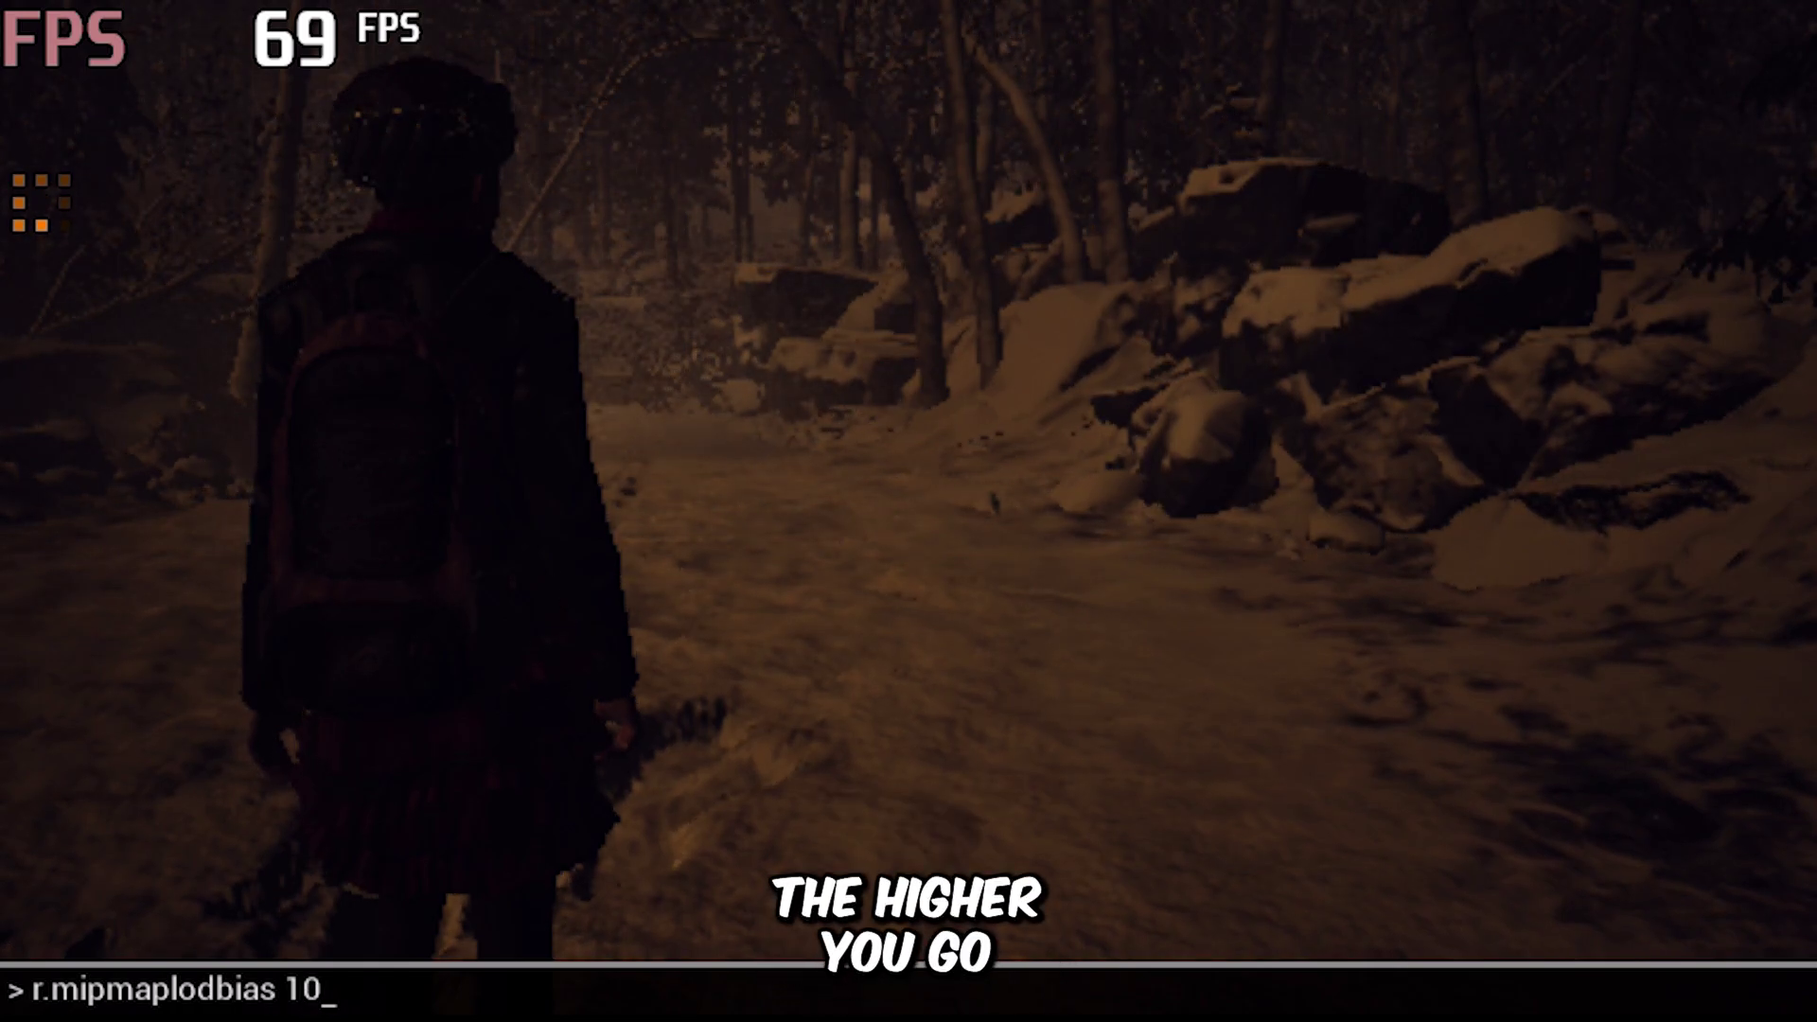
pyautogui.press('Return')
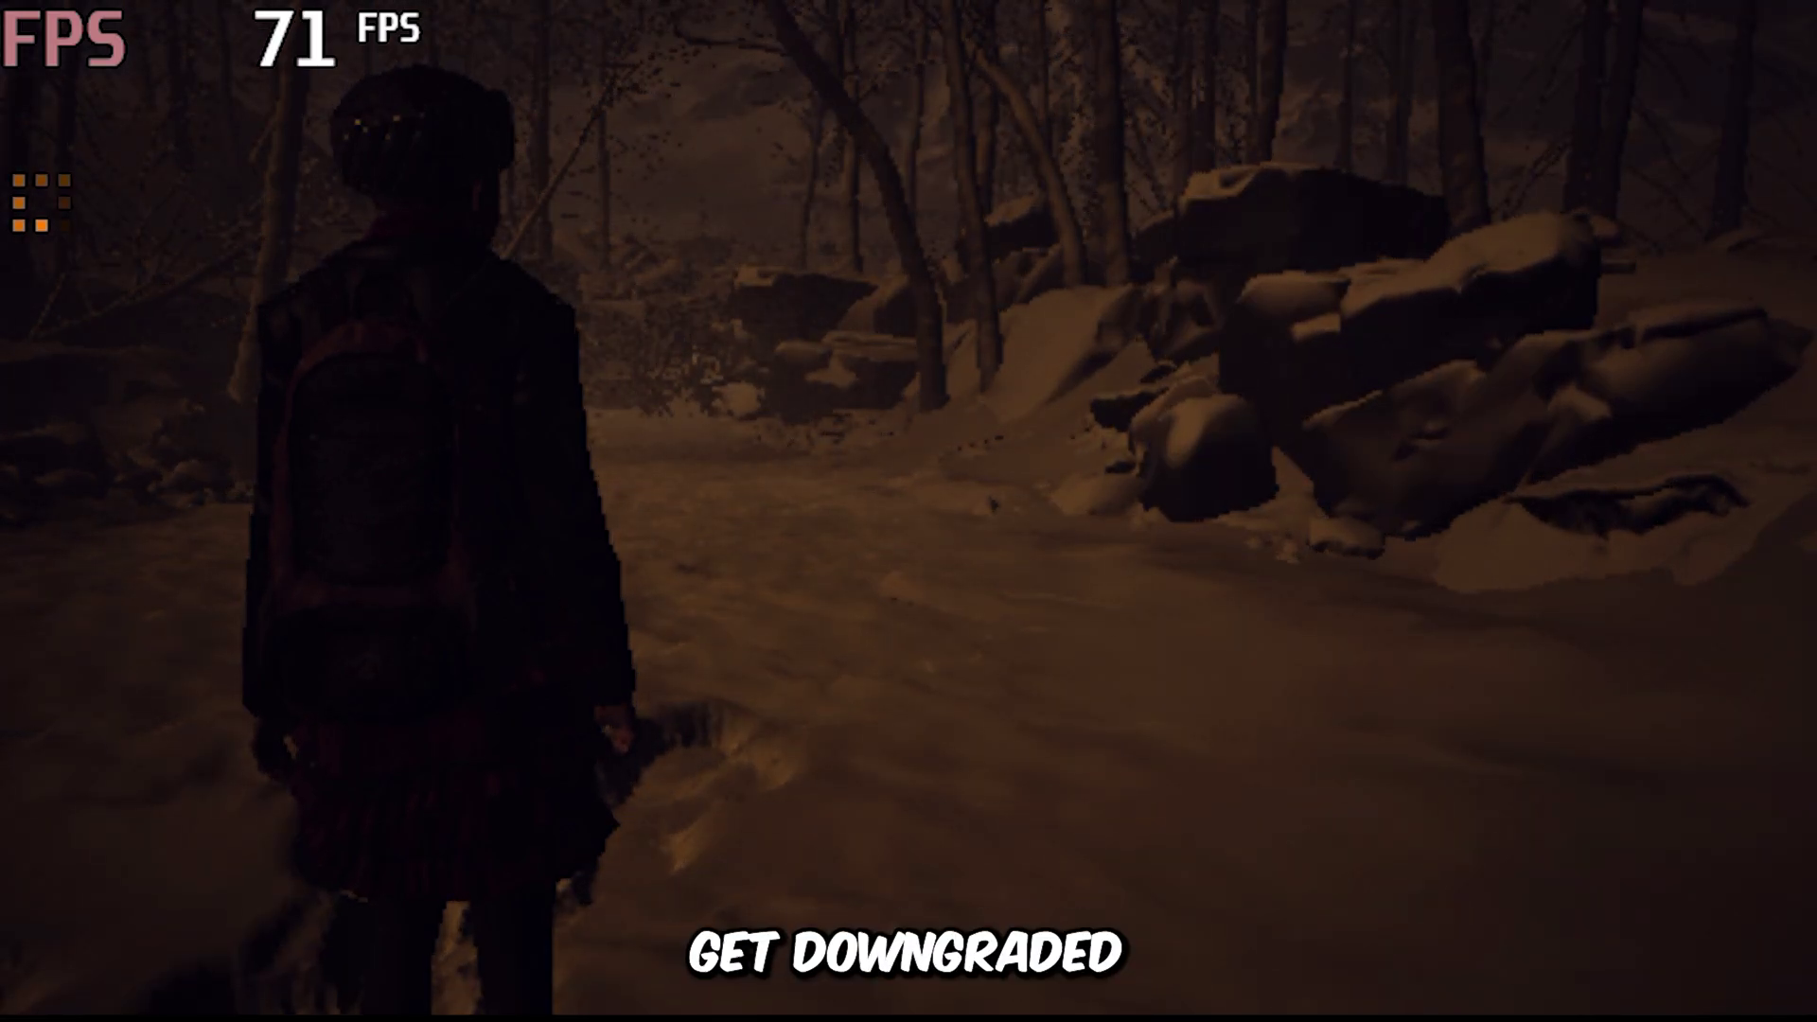
pyautogui.press('w')
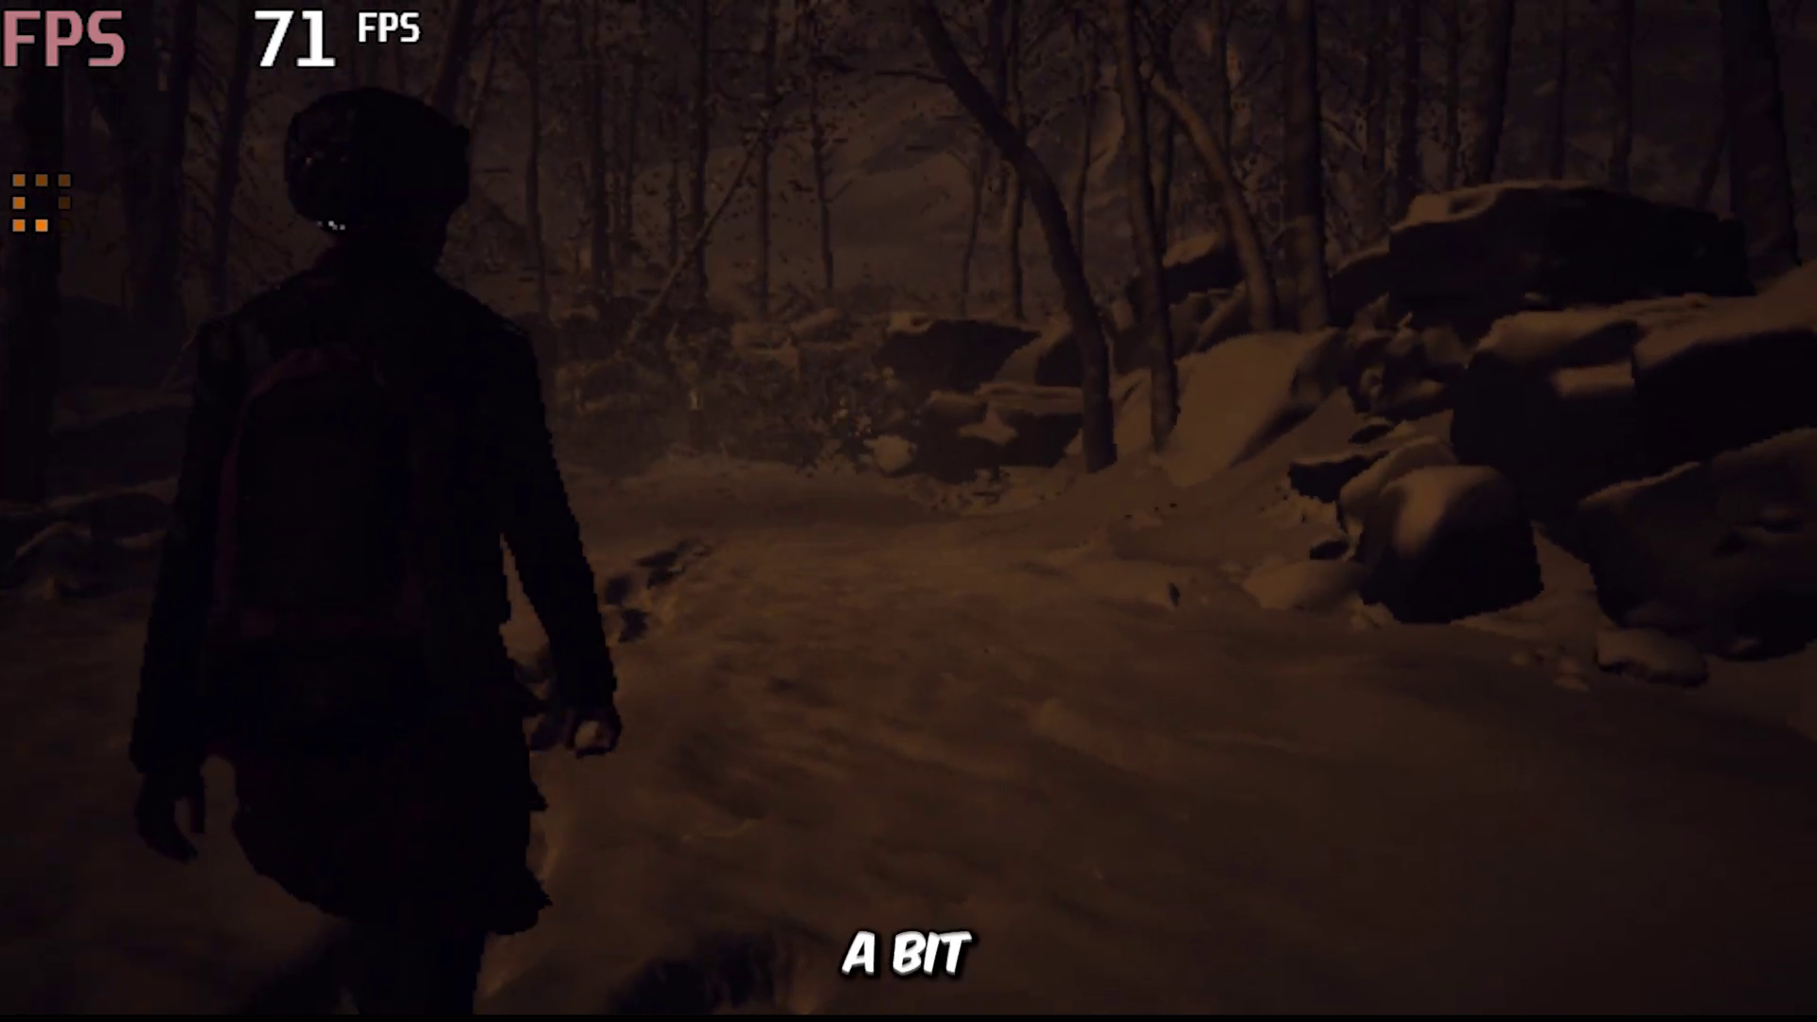
pyautogui.press('a')
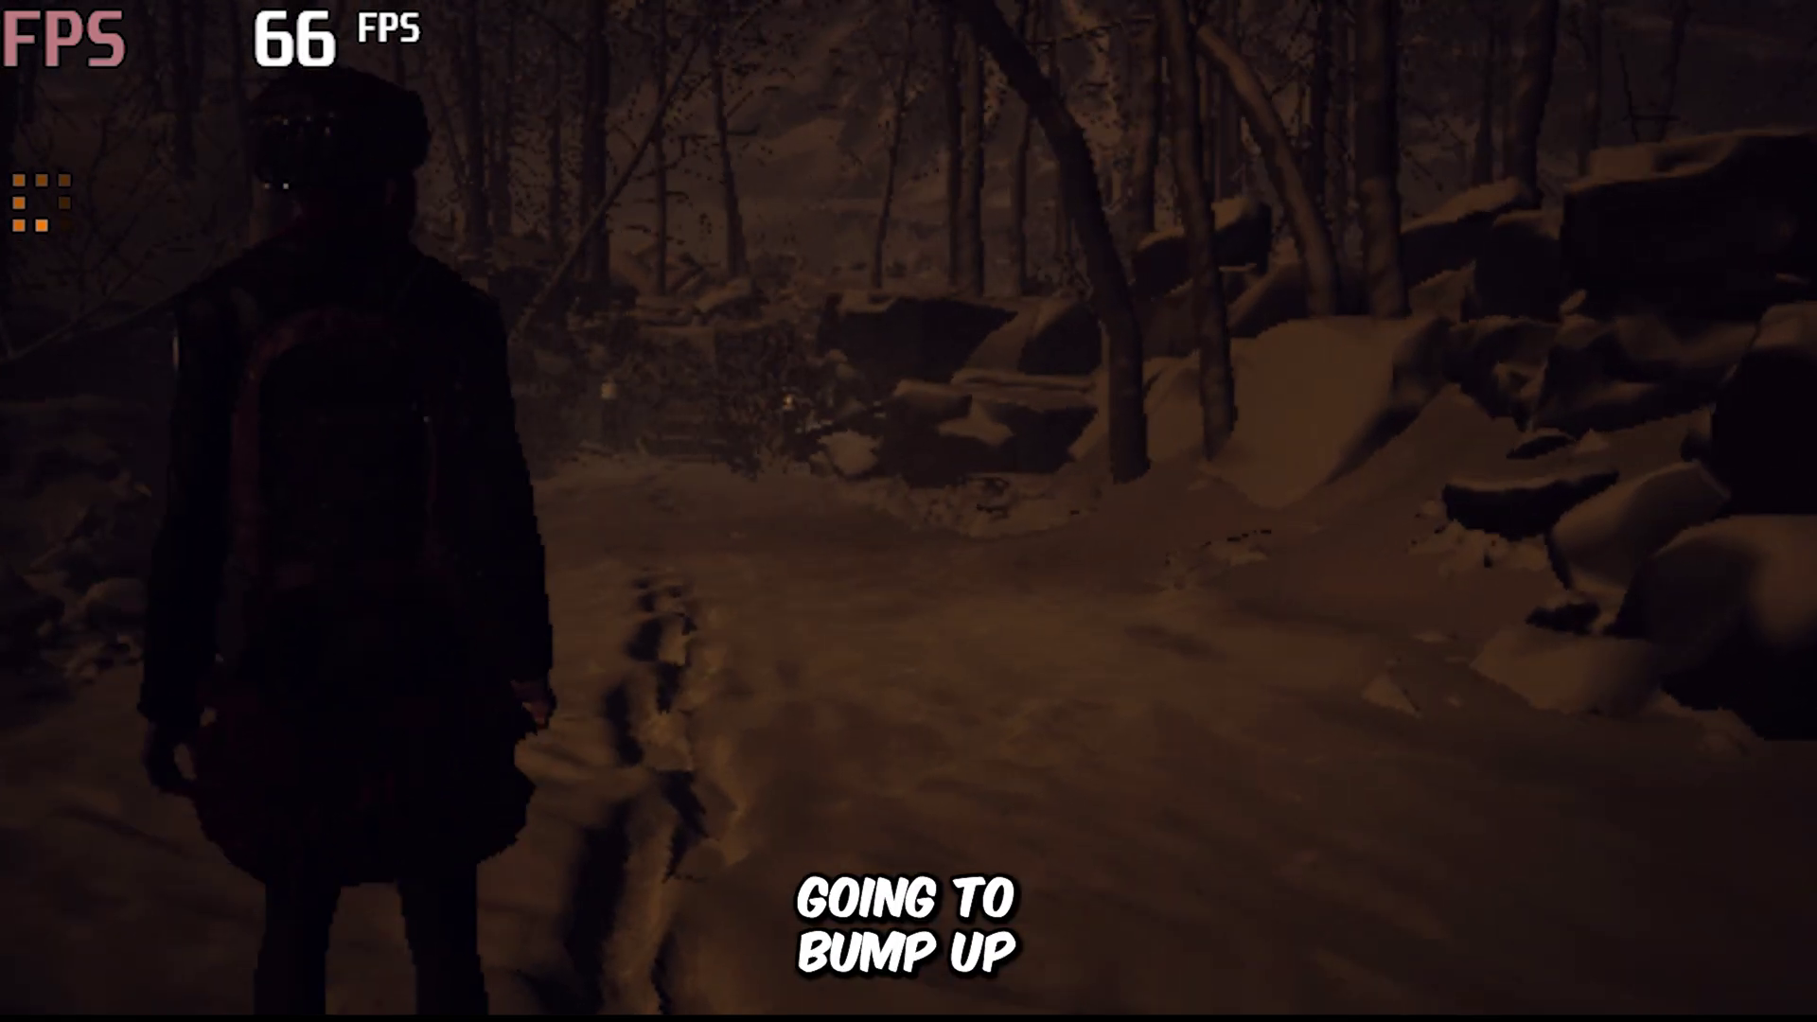
# - Set the rendering resolution to 60 percent with the console command r.screenpercentage 60
pyautogui.press('`')
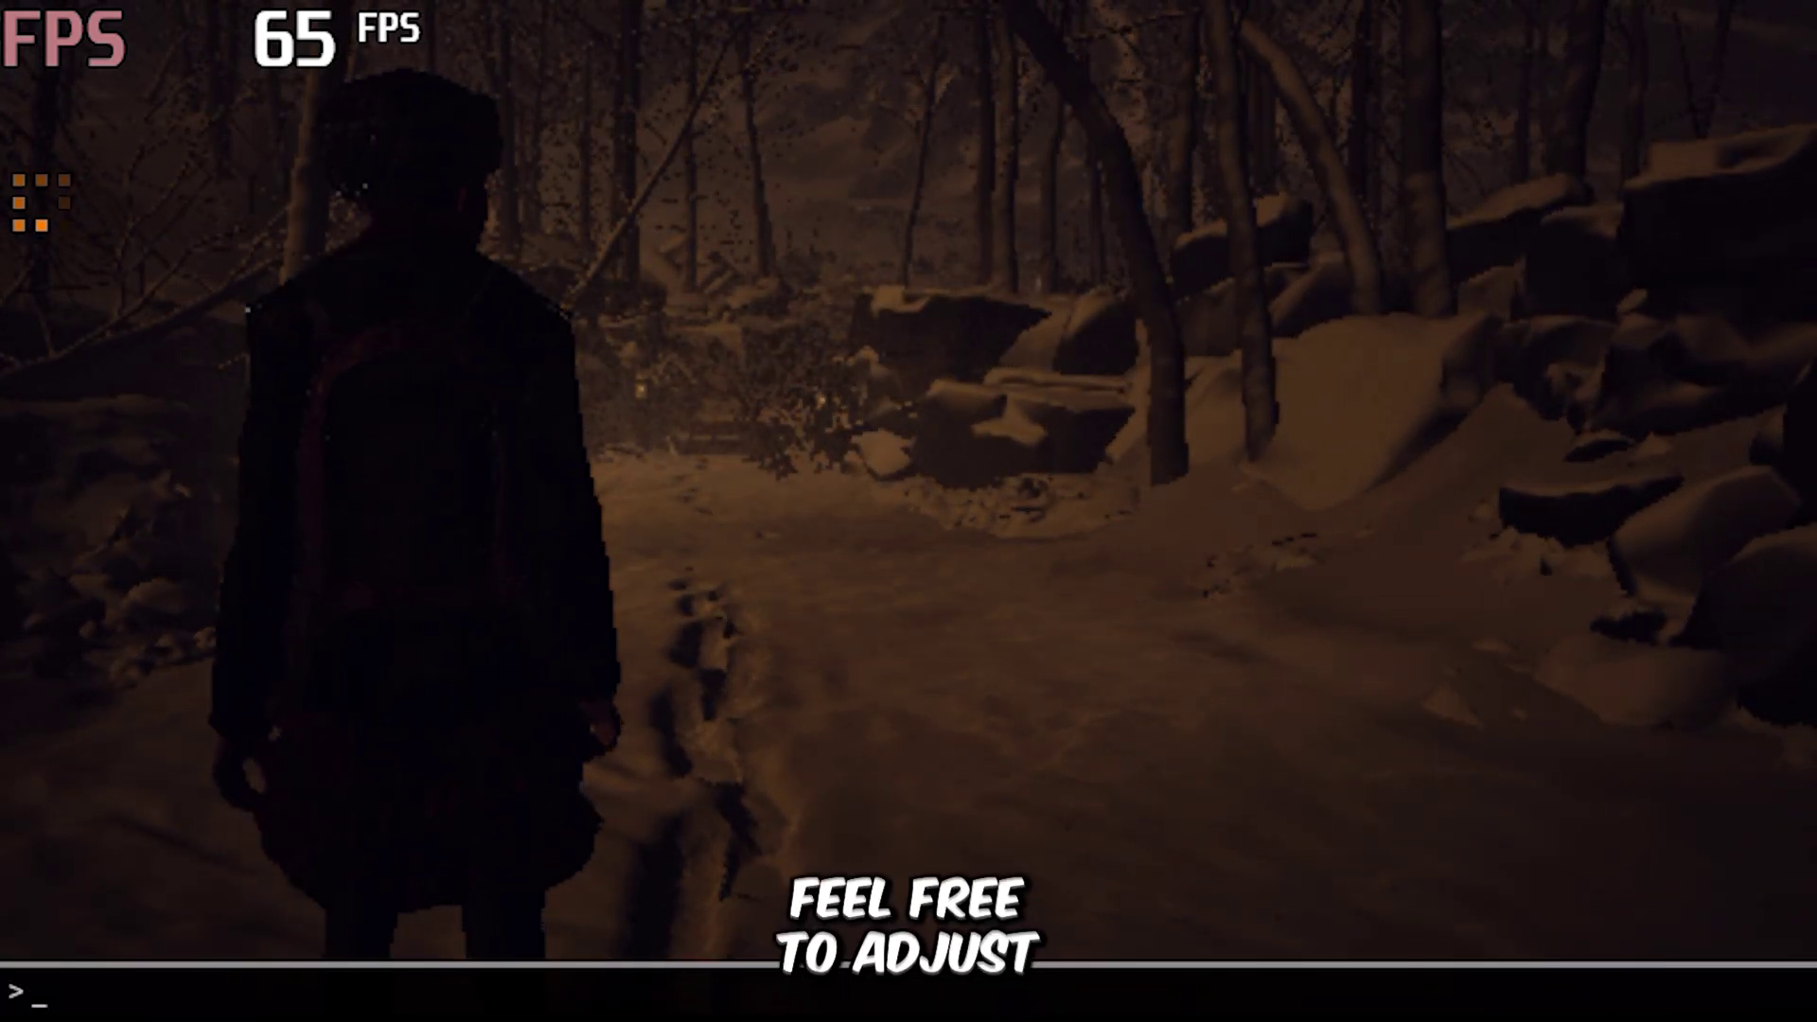
pyautogui.write('r.scr')
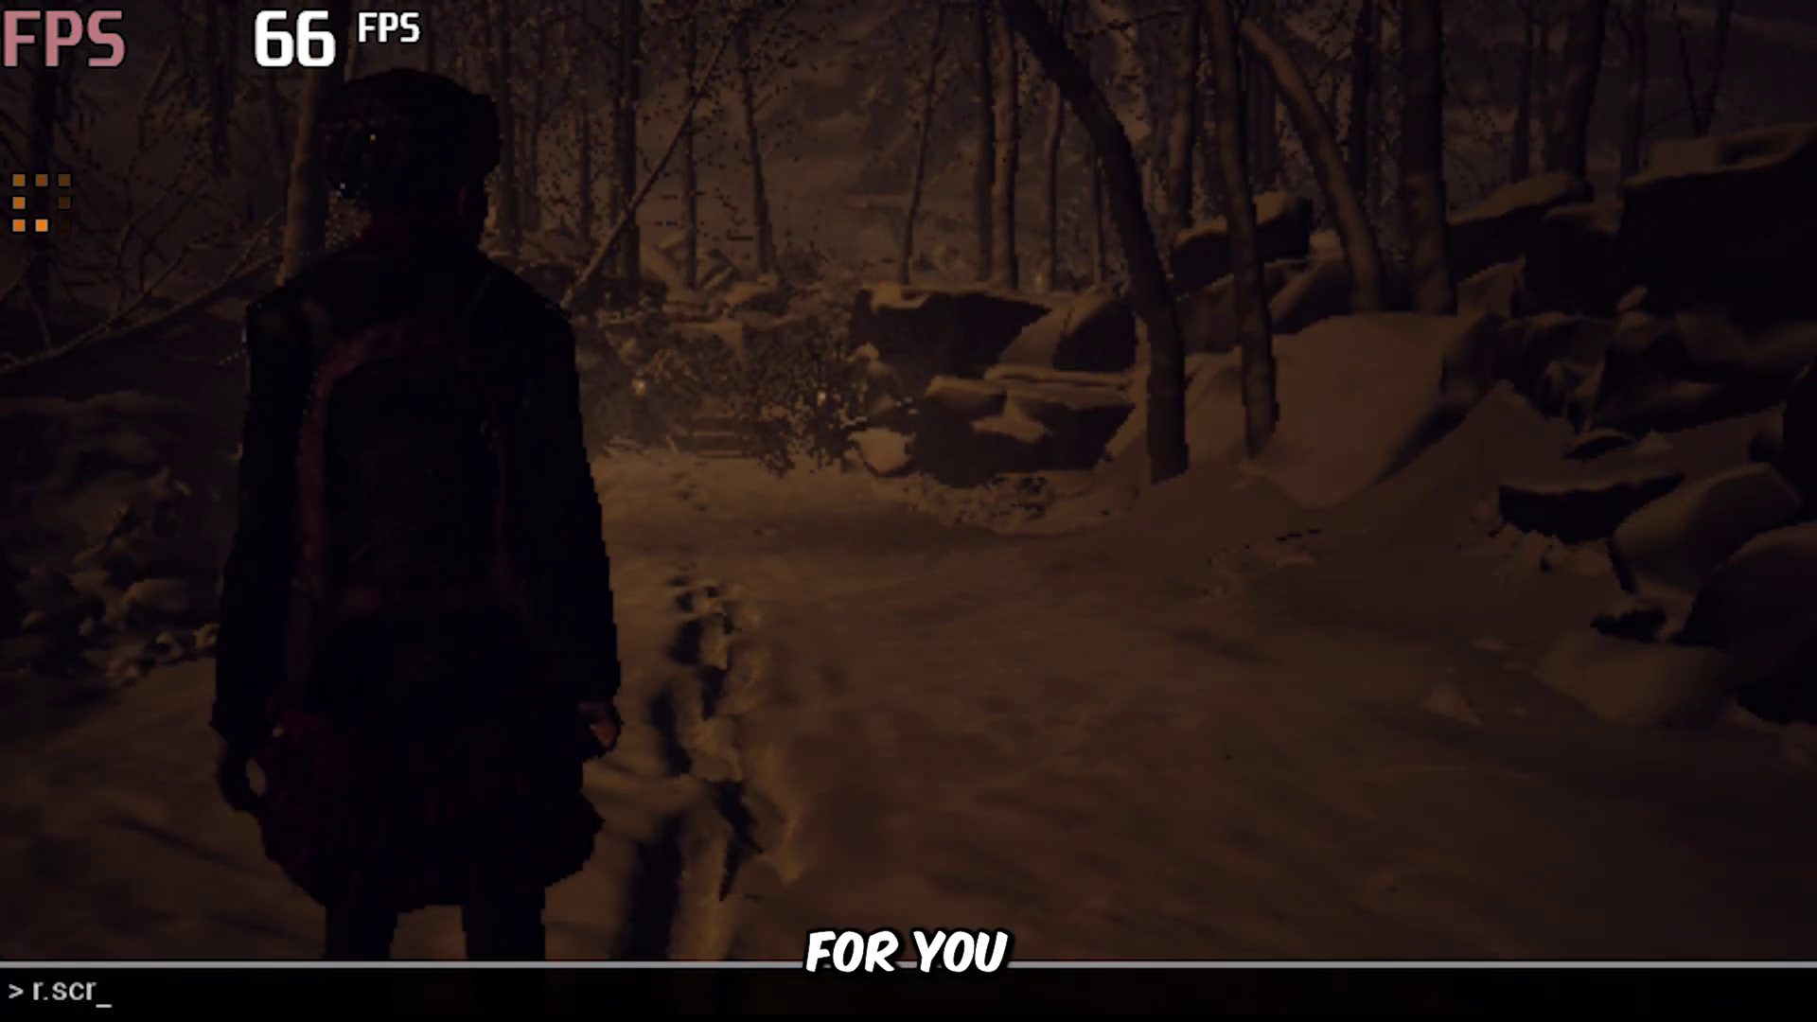
pyautogui.write('eenpercentage 60')
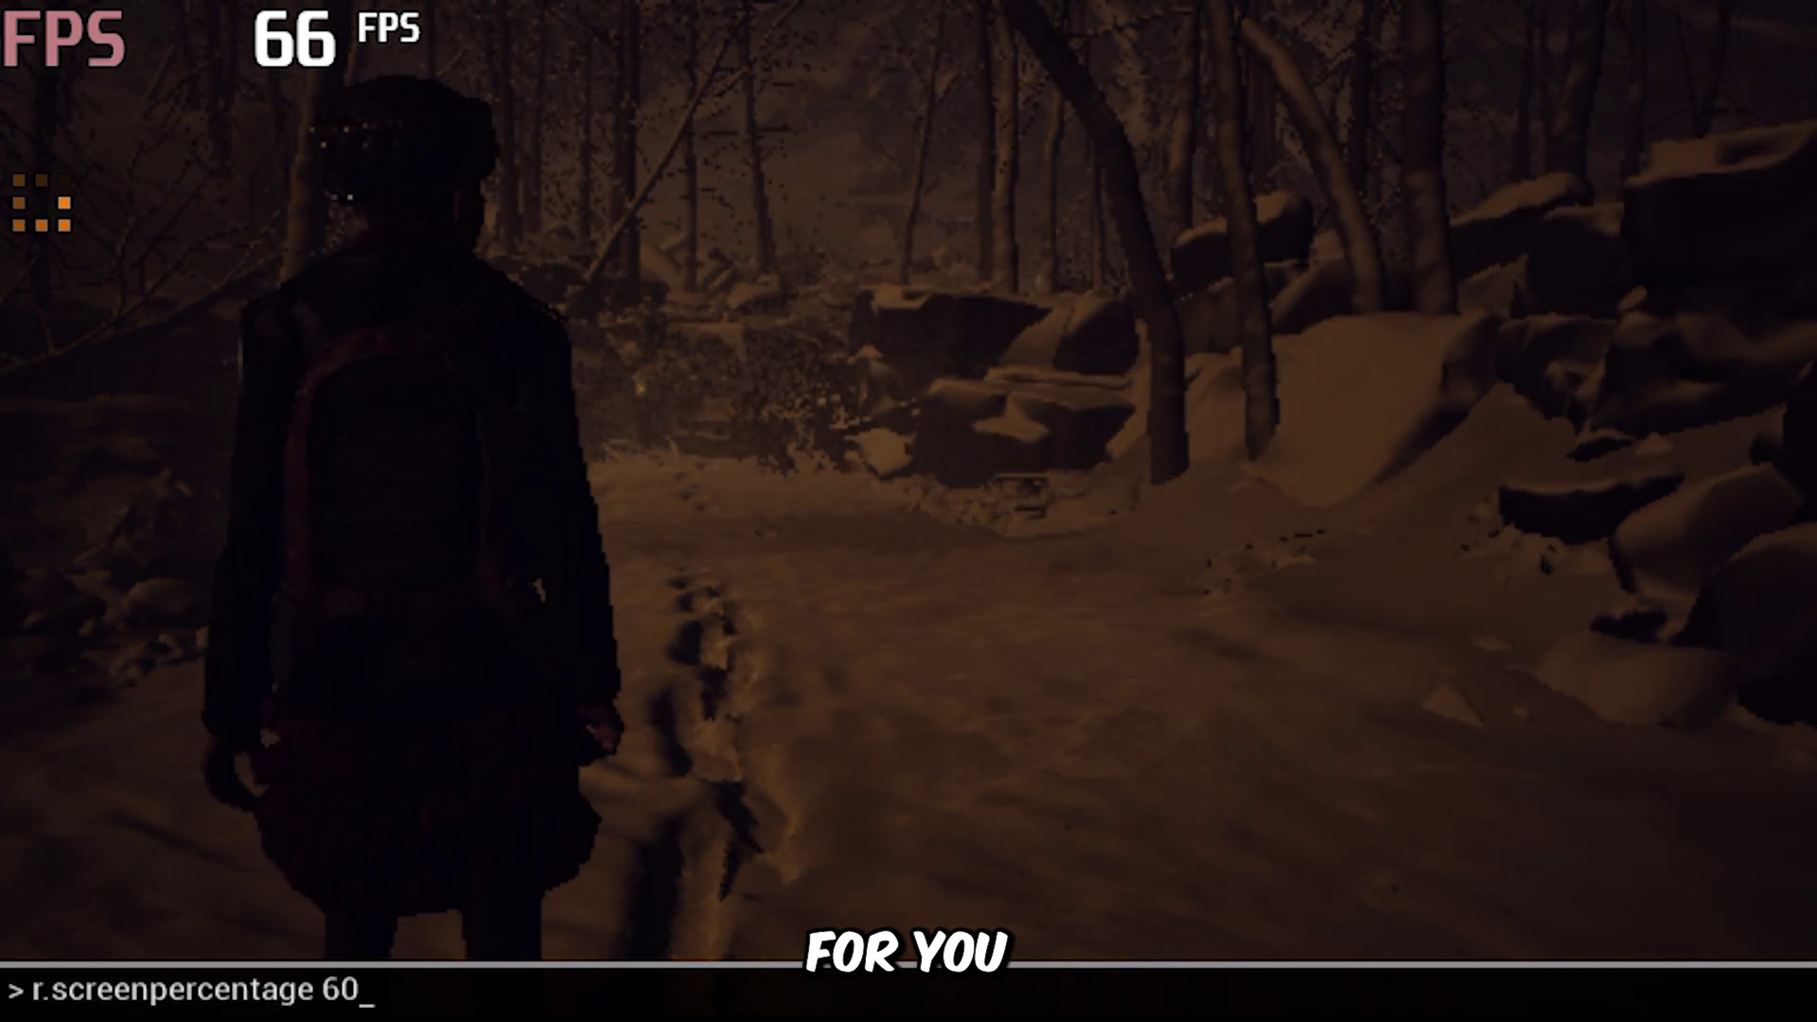
pyautogui.press('Return')
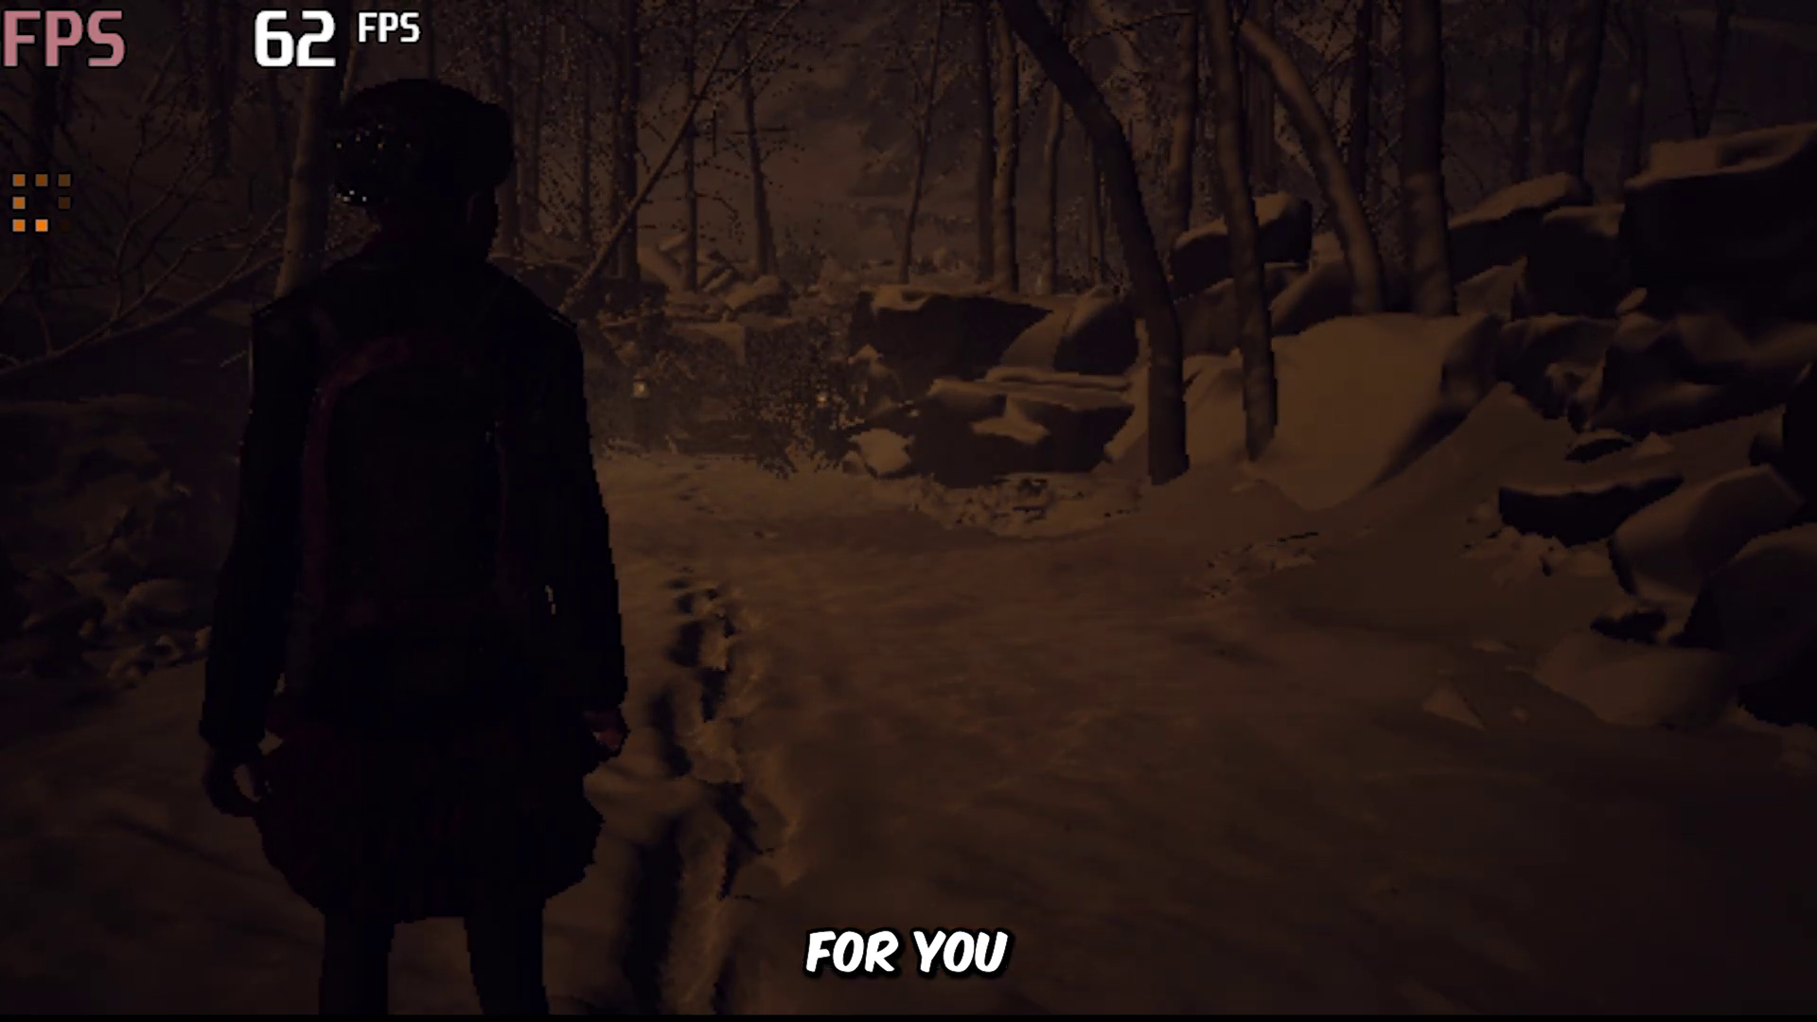
# - Walk the character along the snowy forest path and up the steps to examine the frame rate and visuals
pyautogui.press('w')
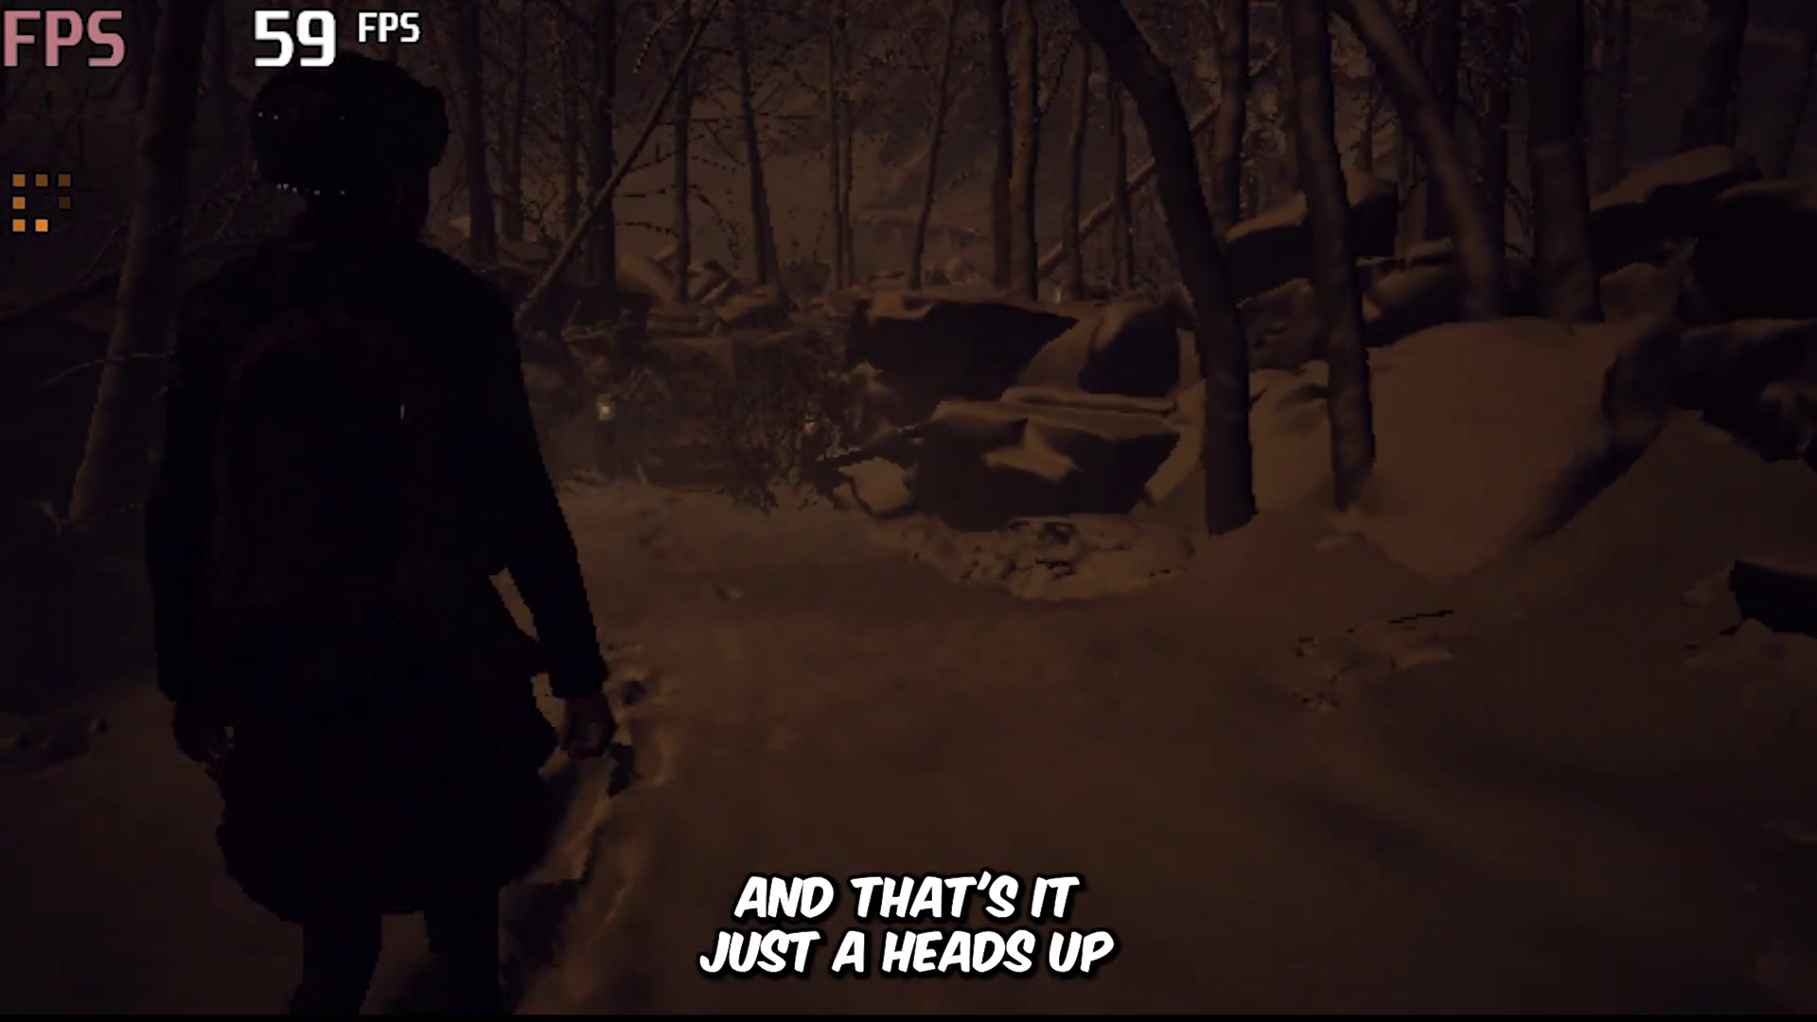
pyautogui.press('w')
pyautogui.press('w')
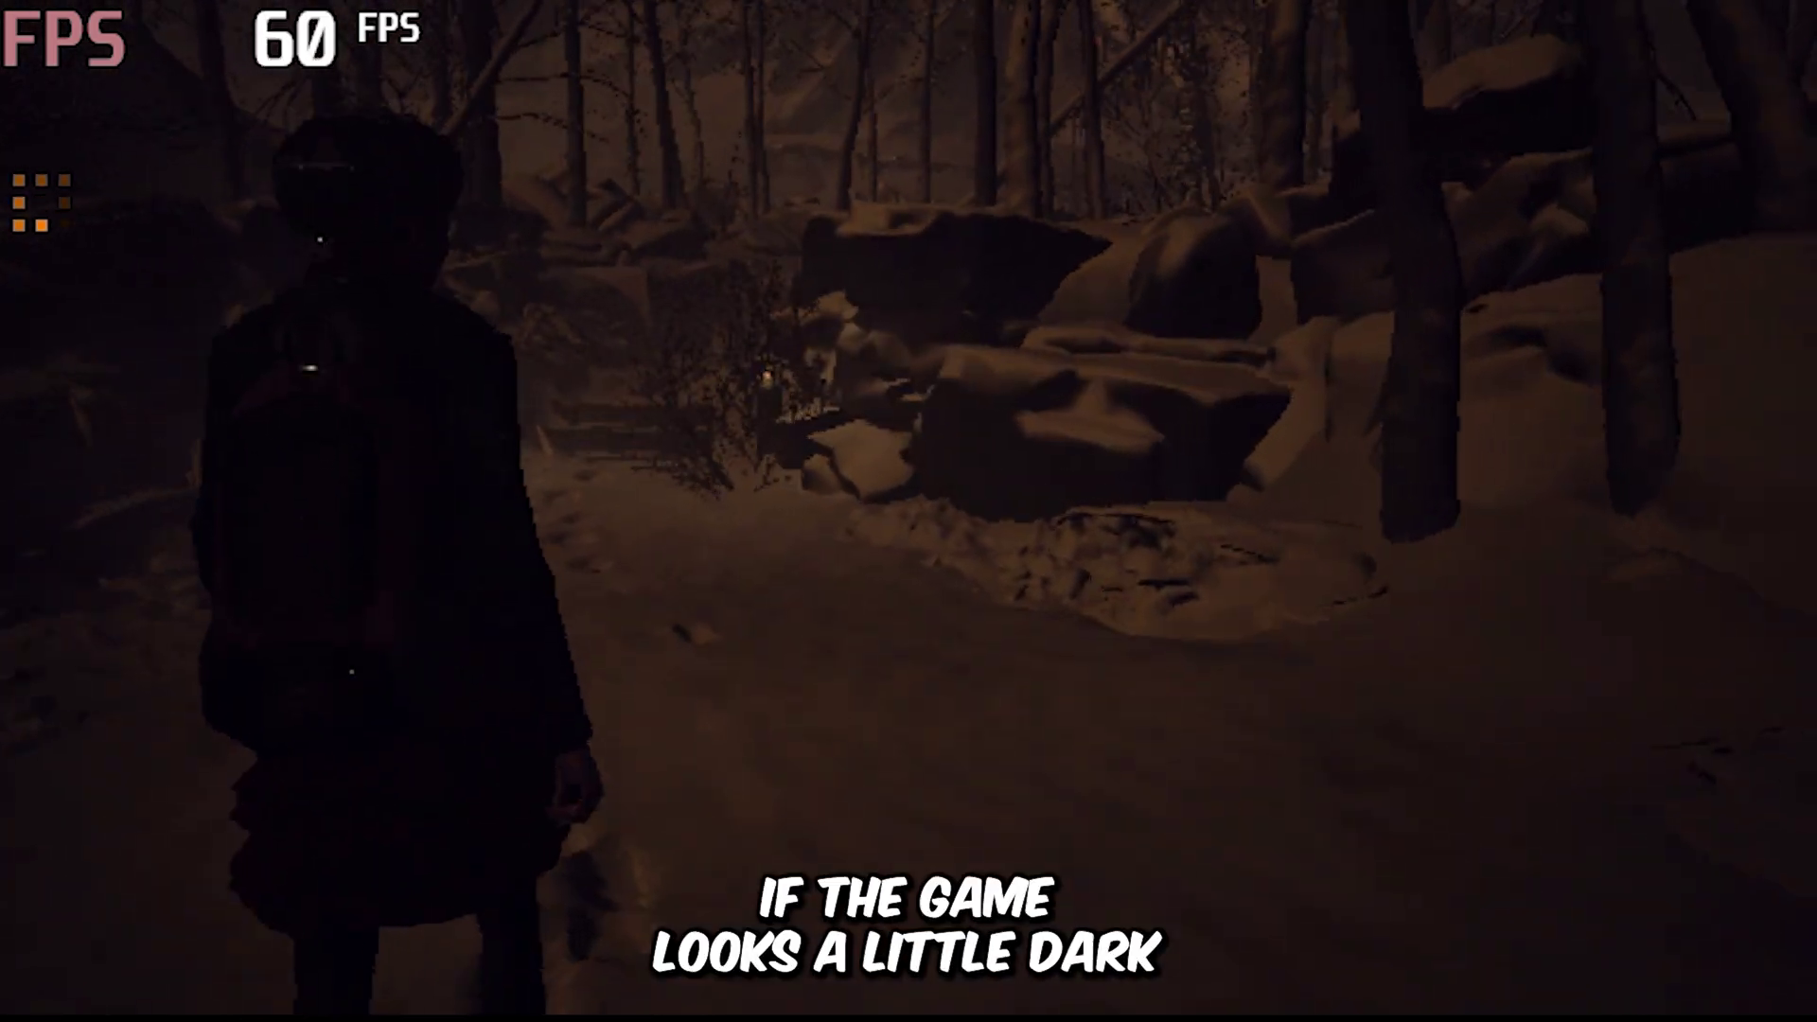
pyautogui.press('w')
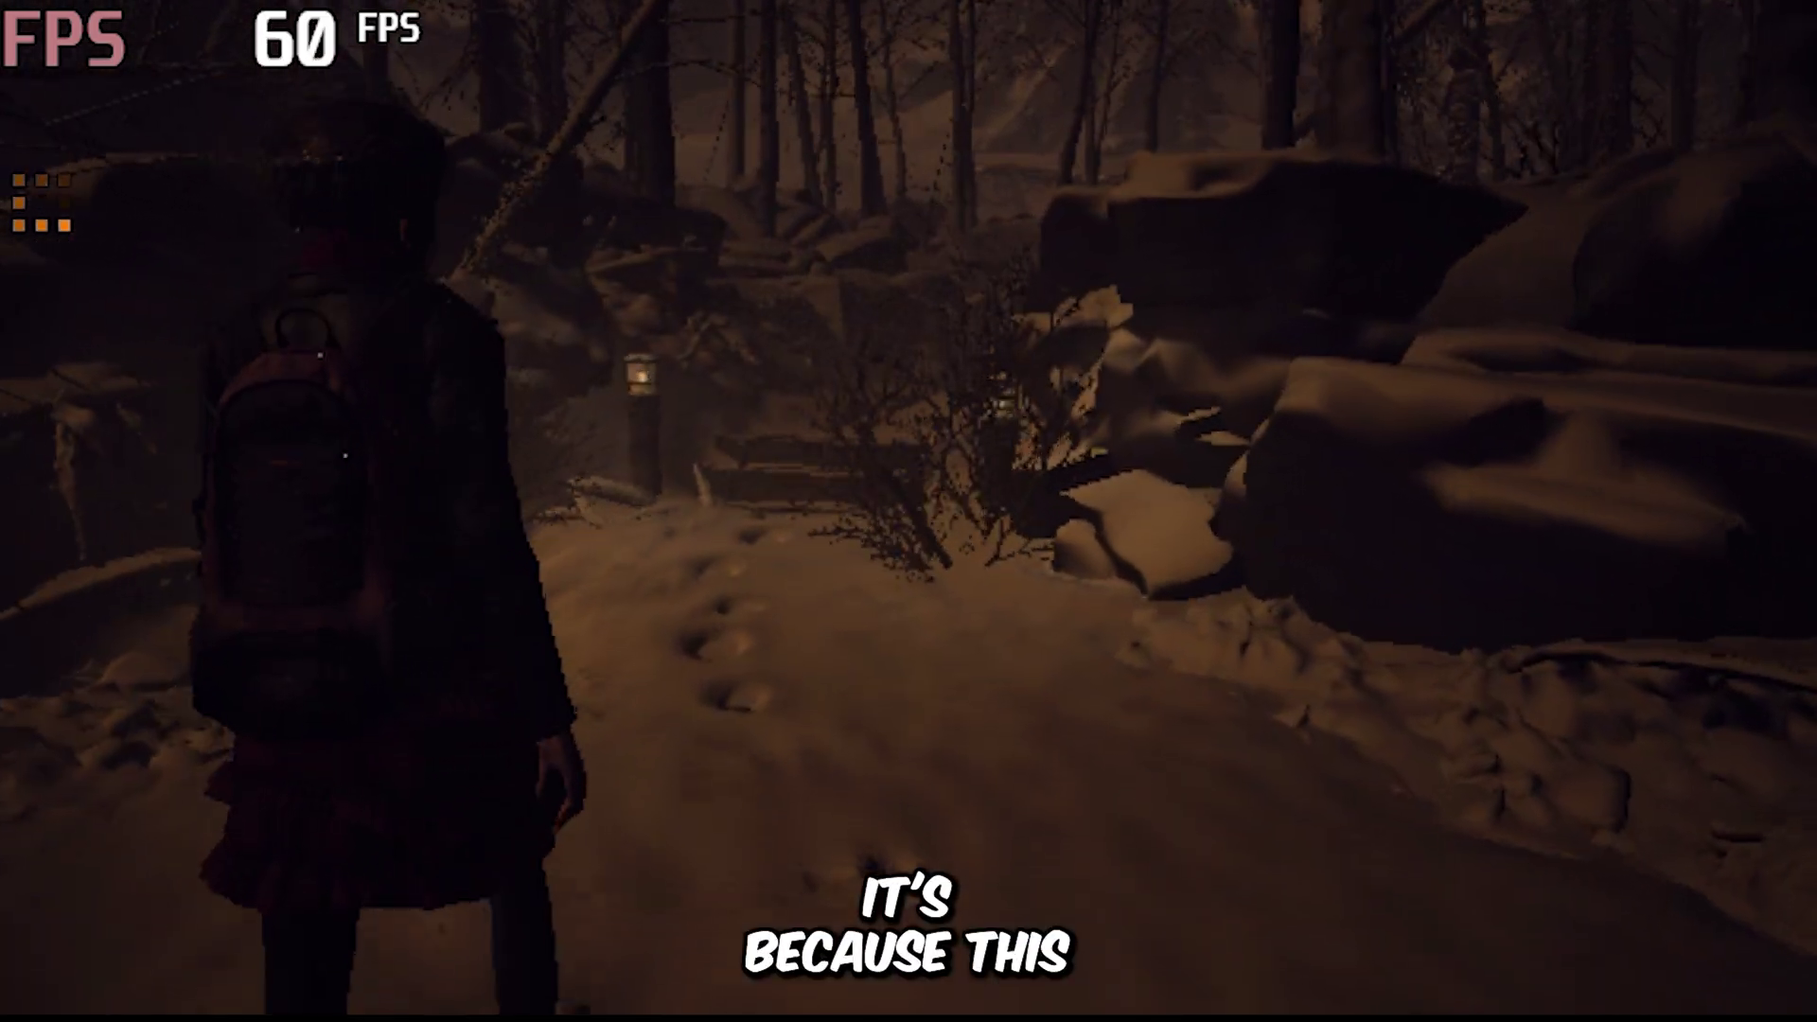
pyautogui.press('w')
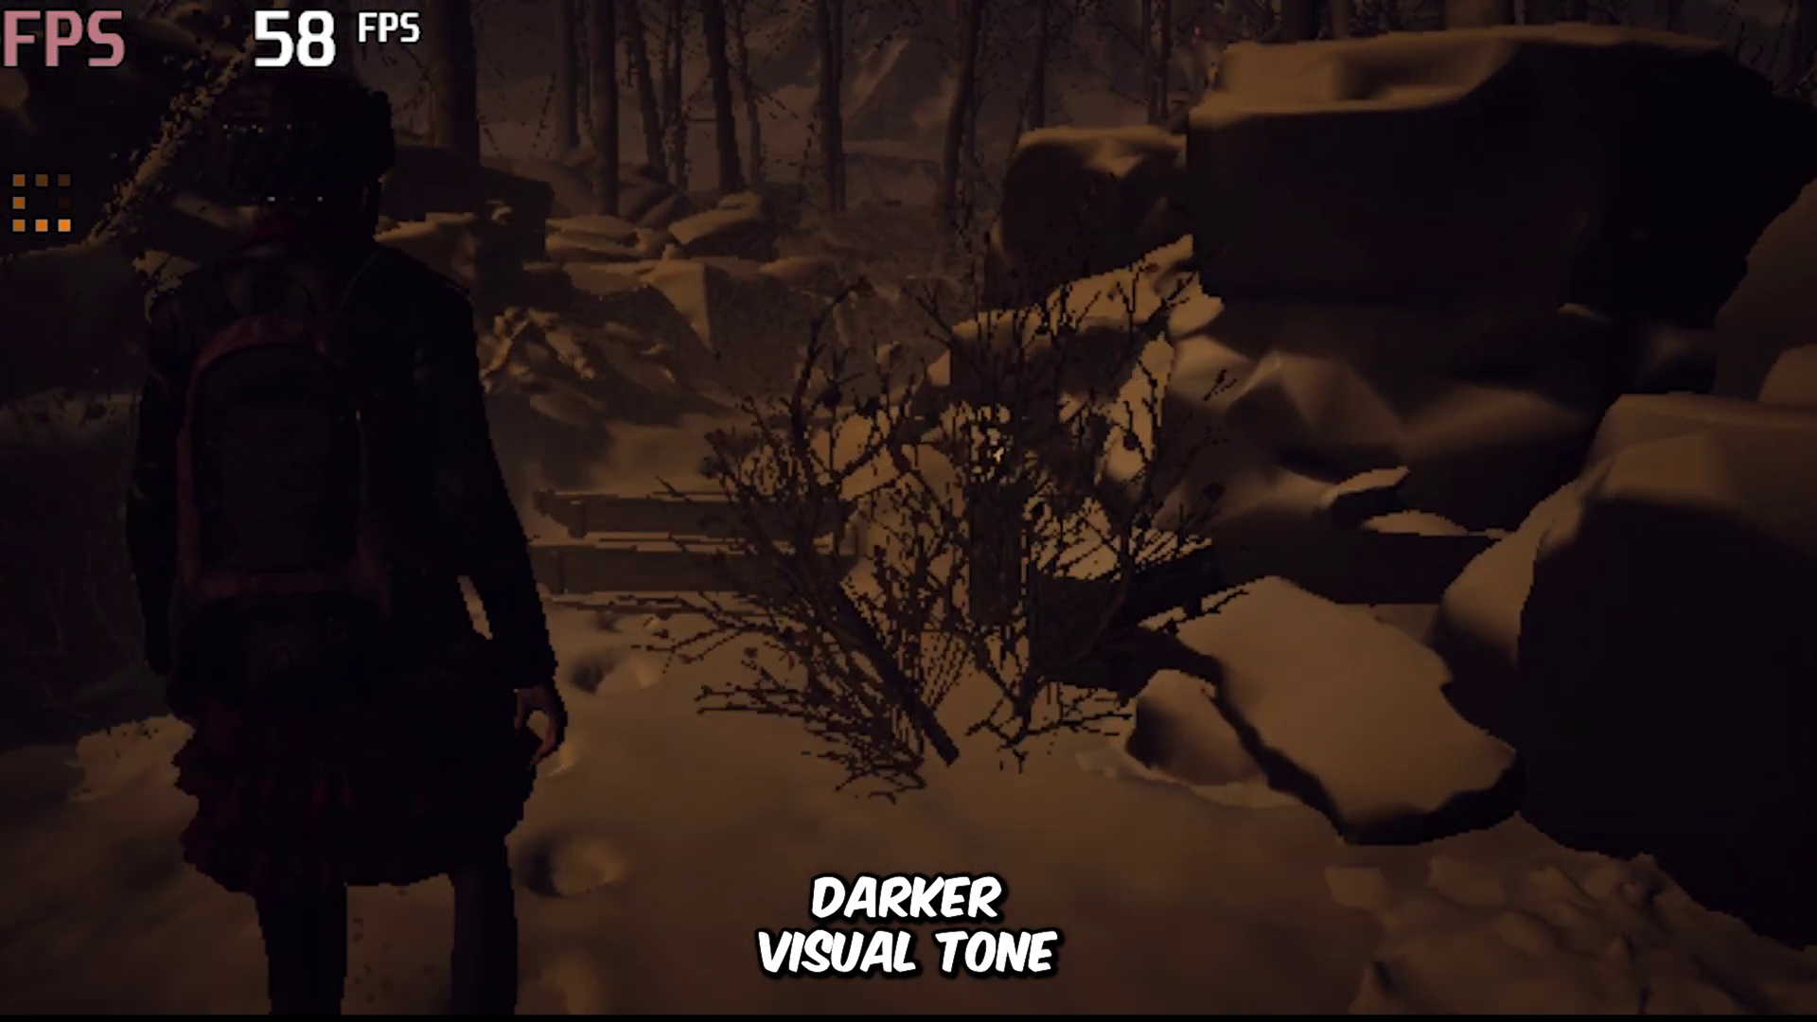
pyautogui.press('w')
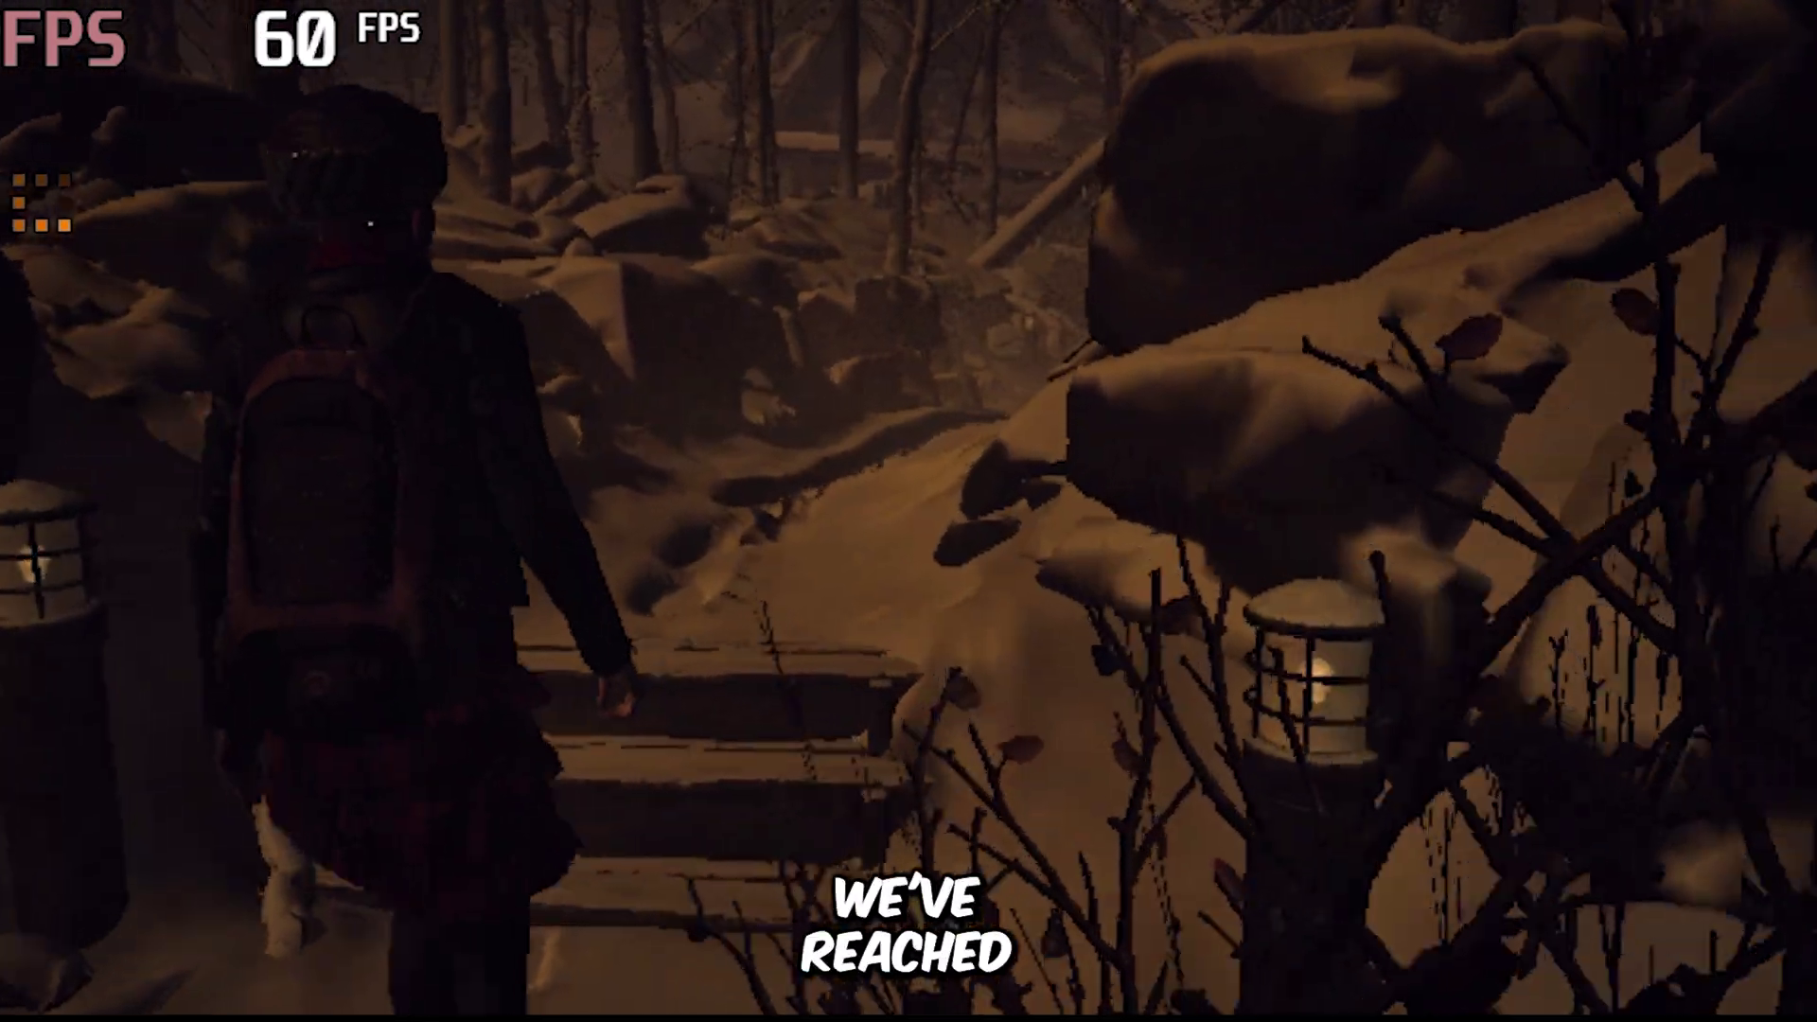
pyautogui.press('w')
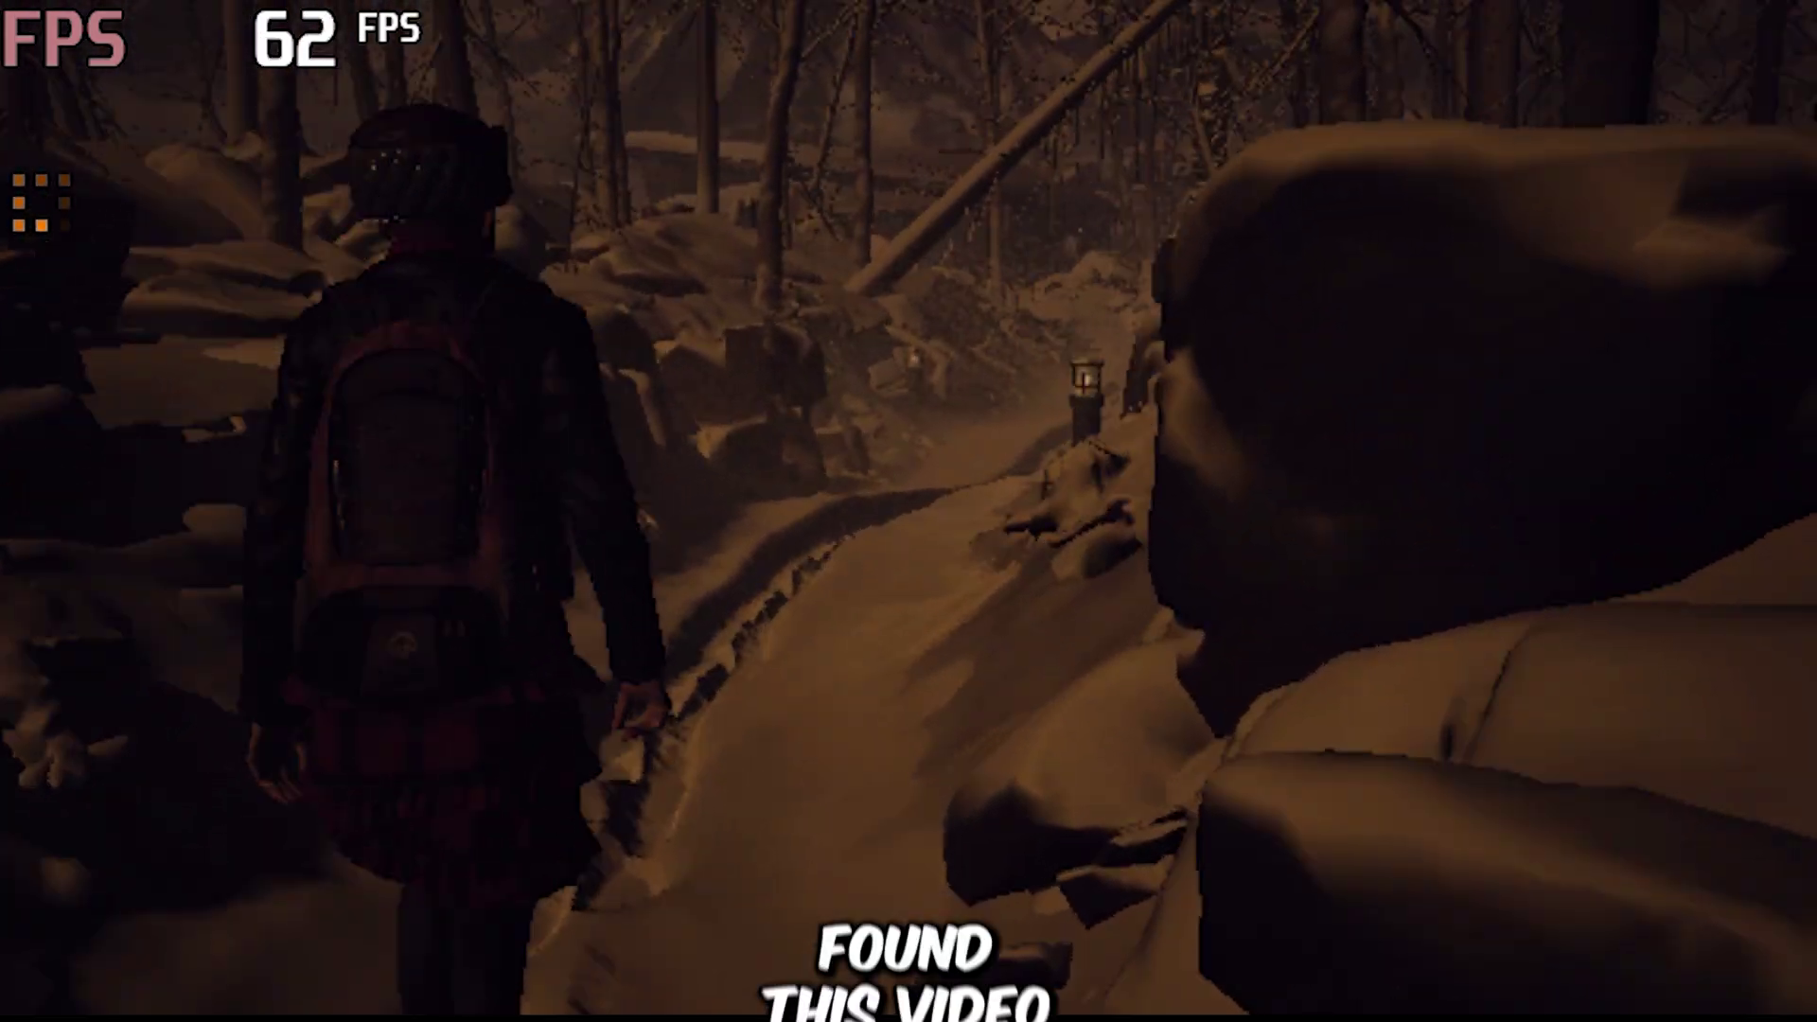
pyautogui.press('w')
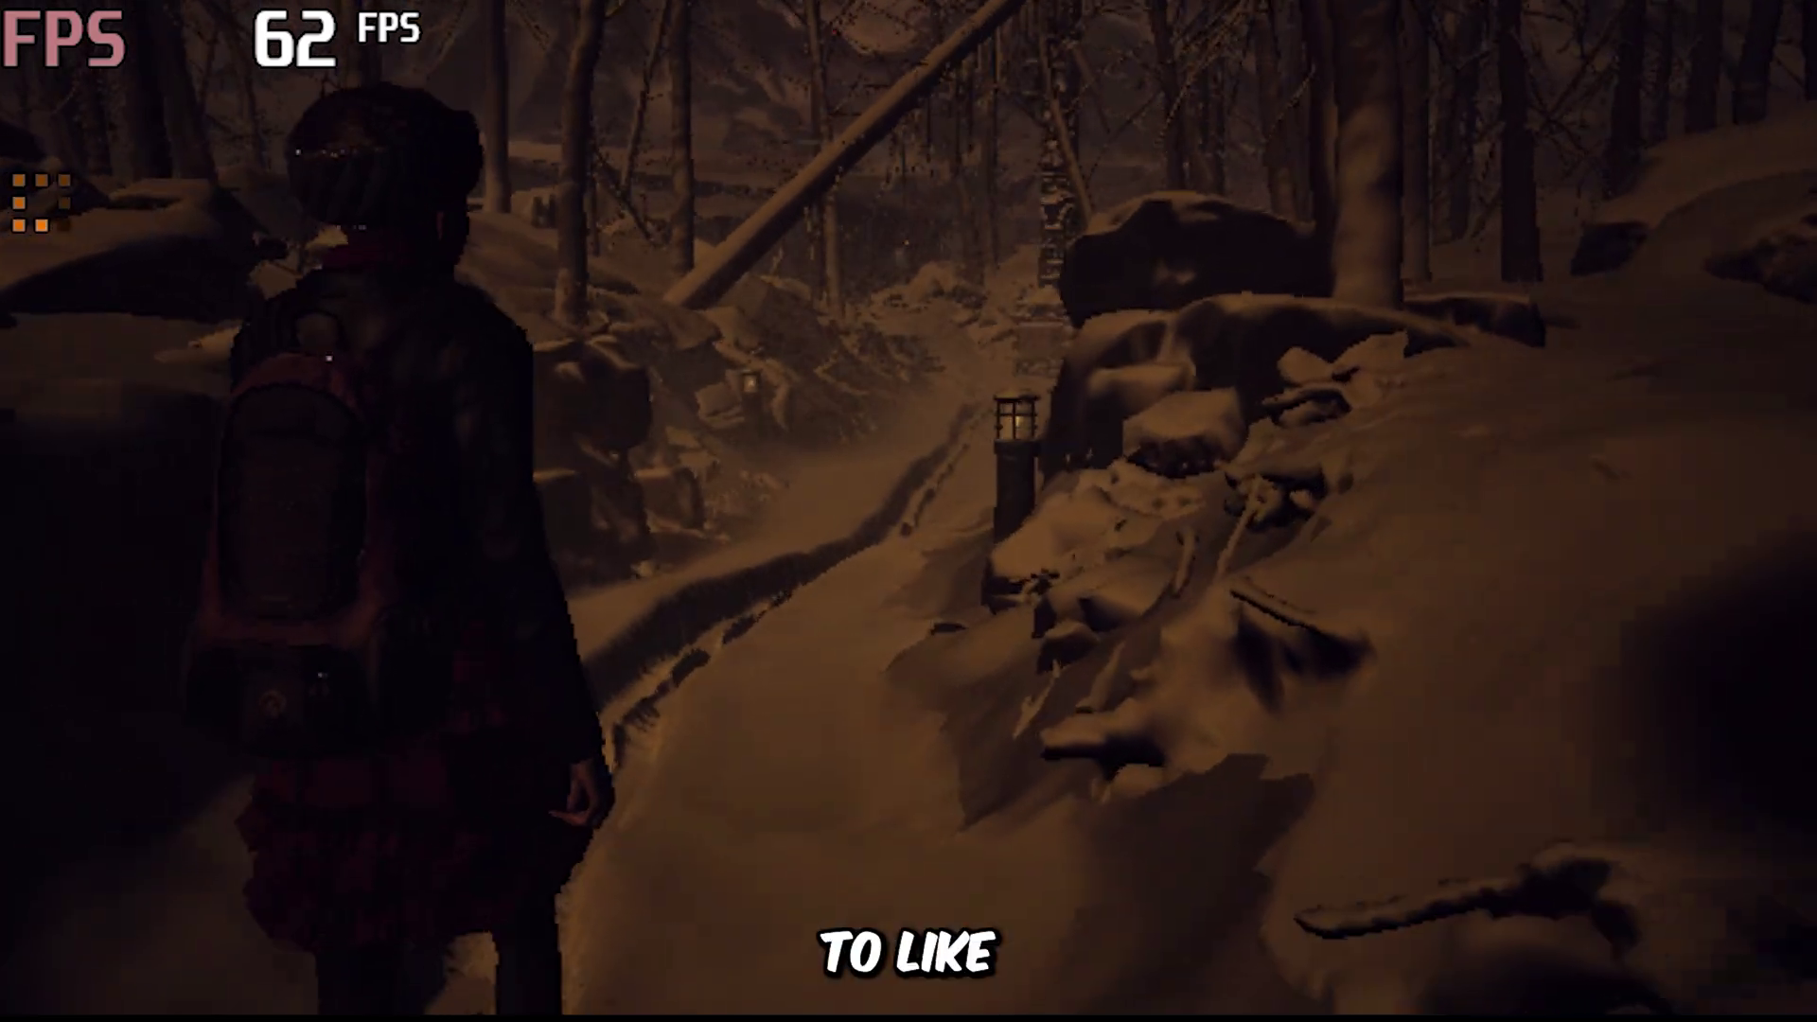
pyautogui.press('w')
pyautogui.press('w')
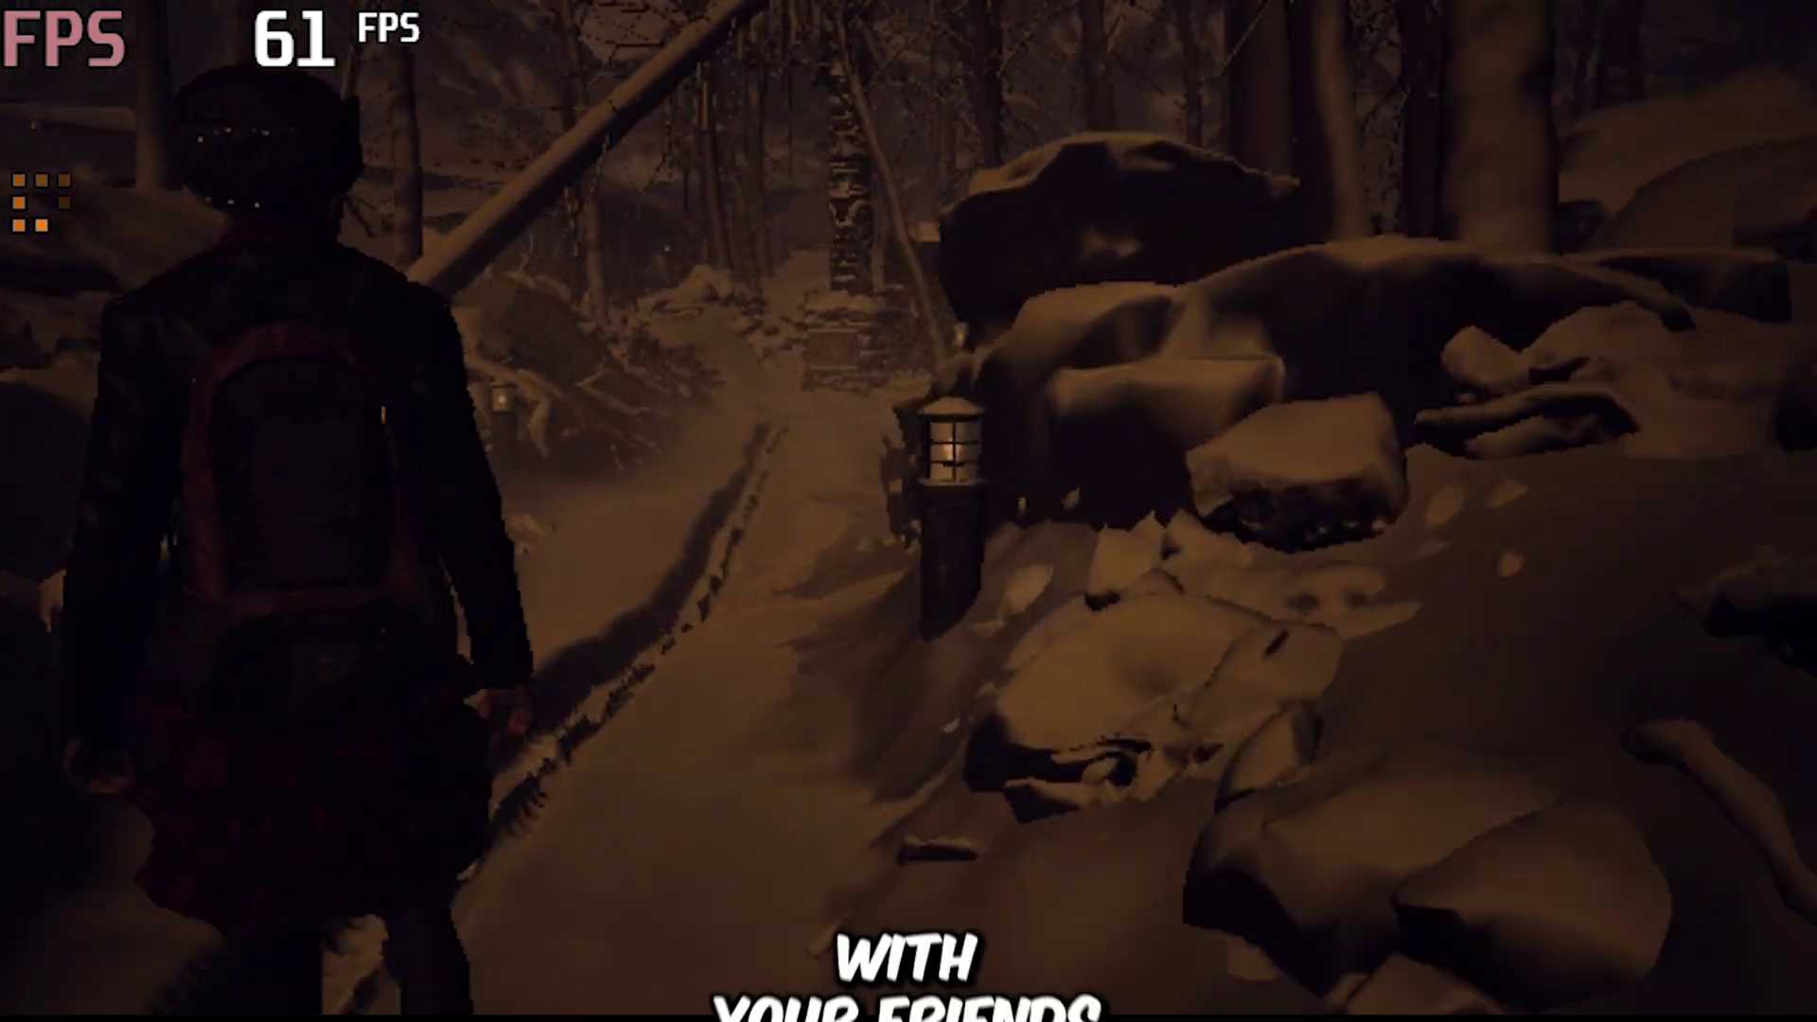